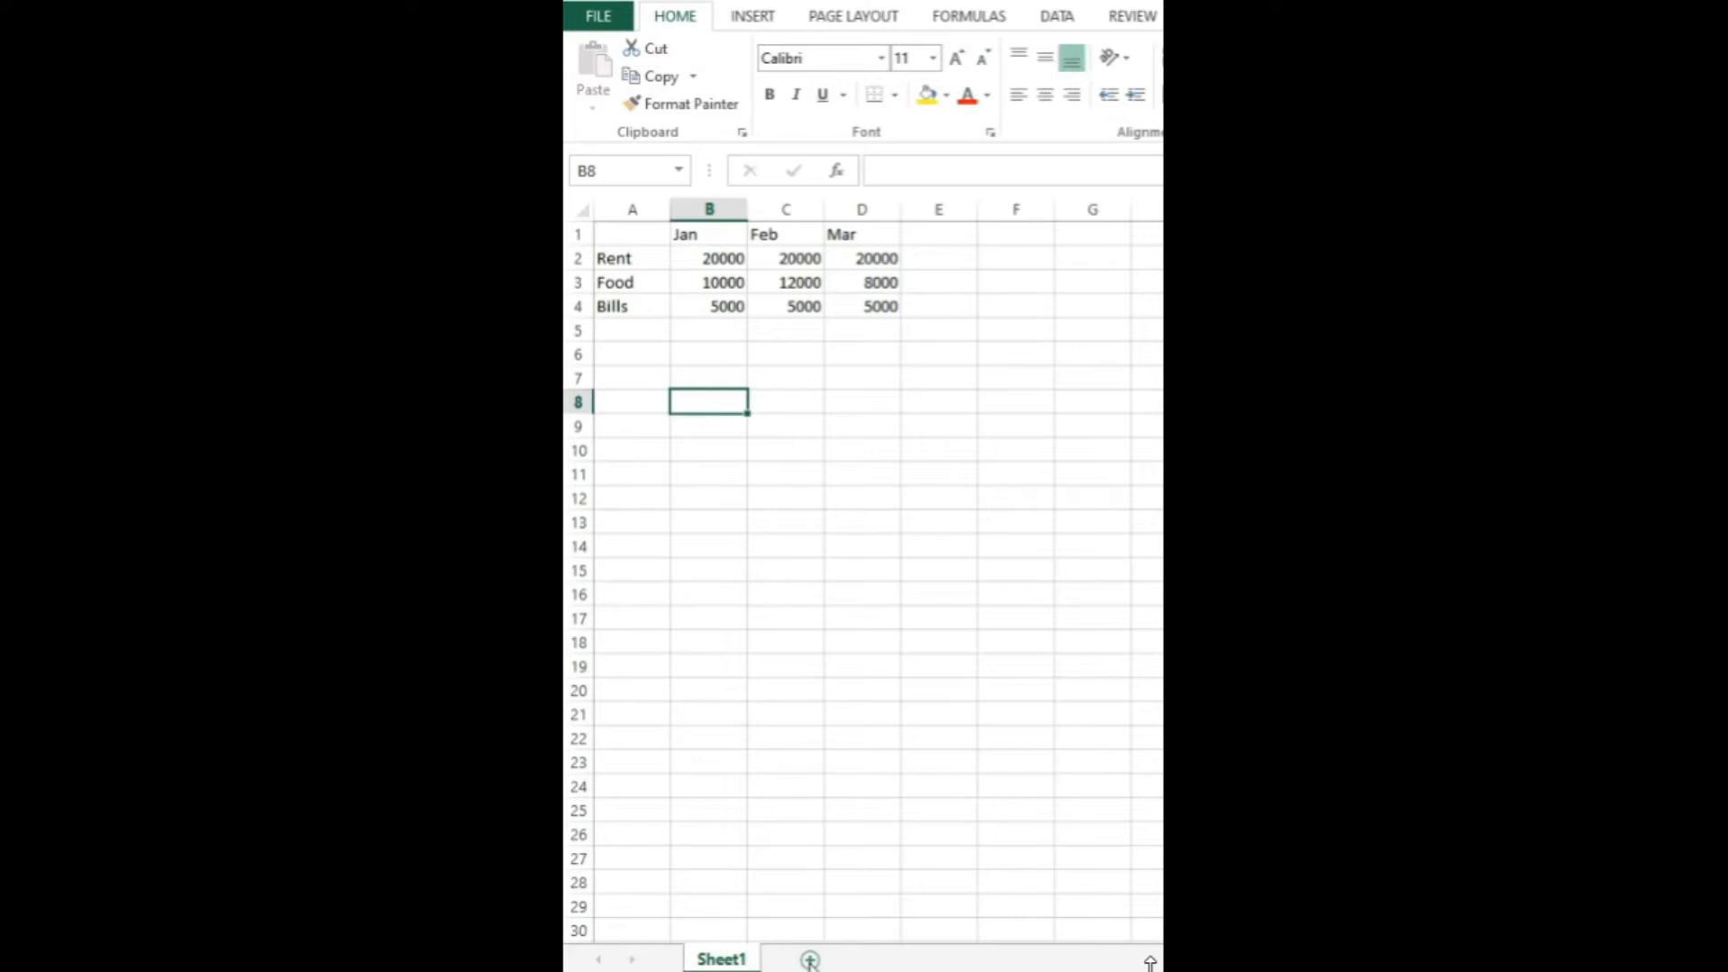
# Step: Rename the Sheet1 worksheet as Budget
pyautogui.rightClick(740, 960)
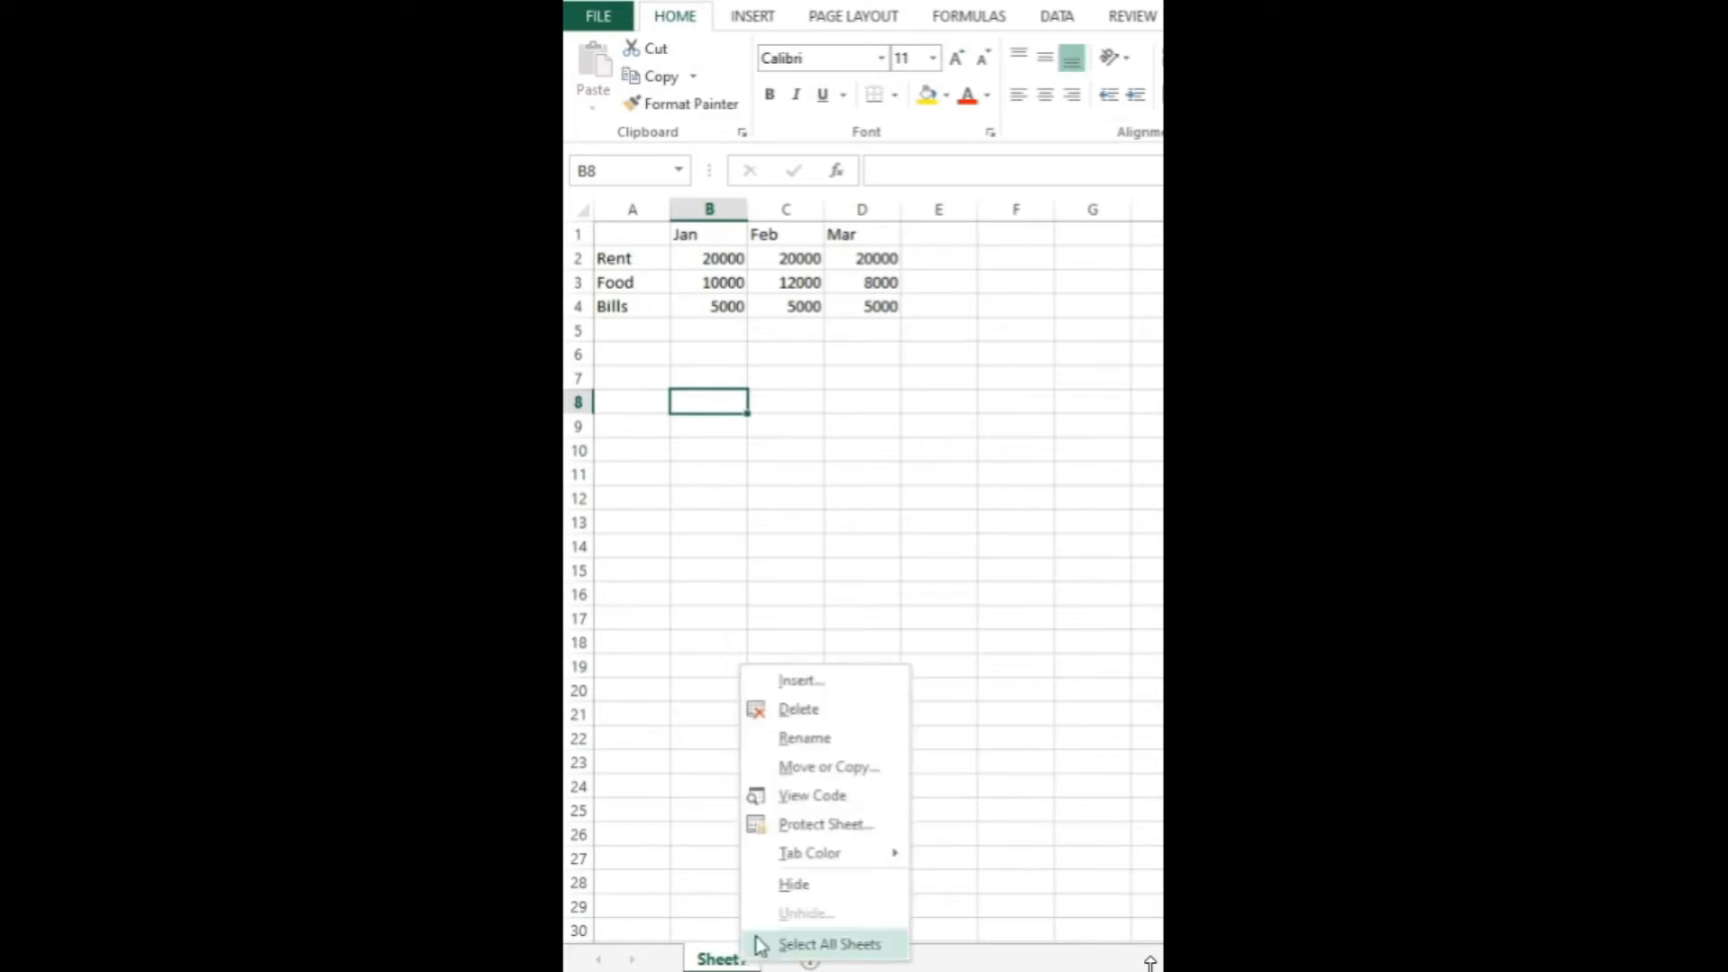
pyautogui.click(789, 737)
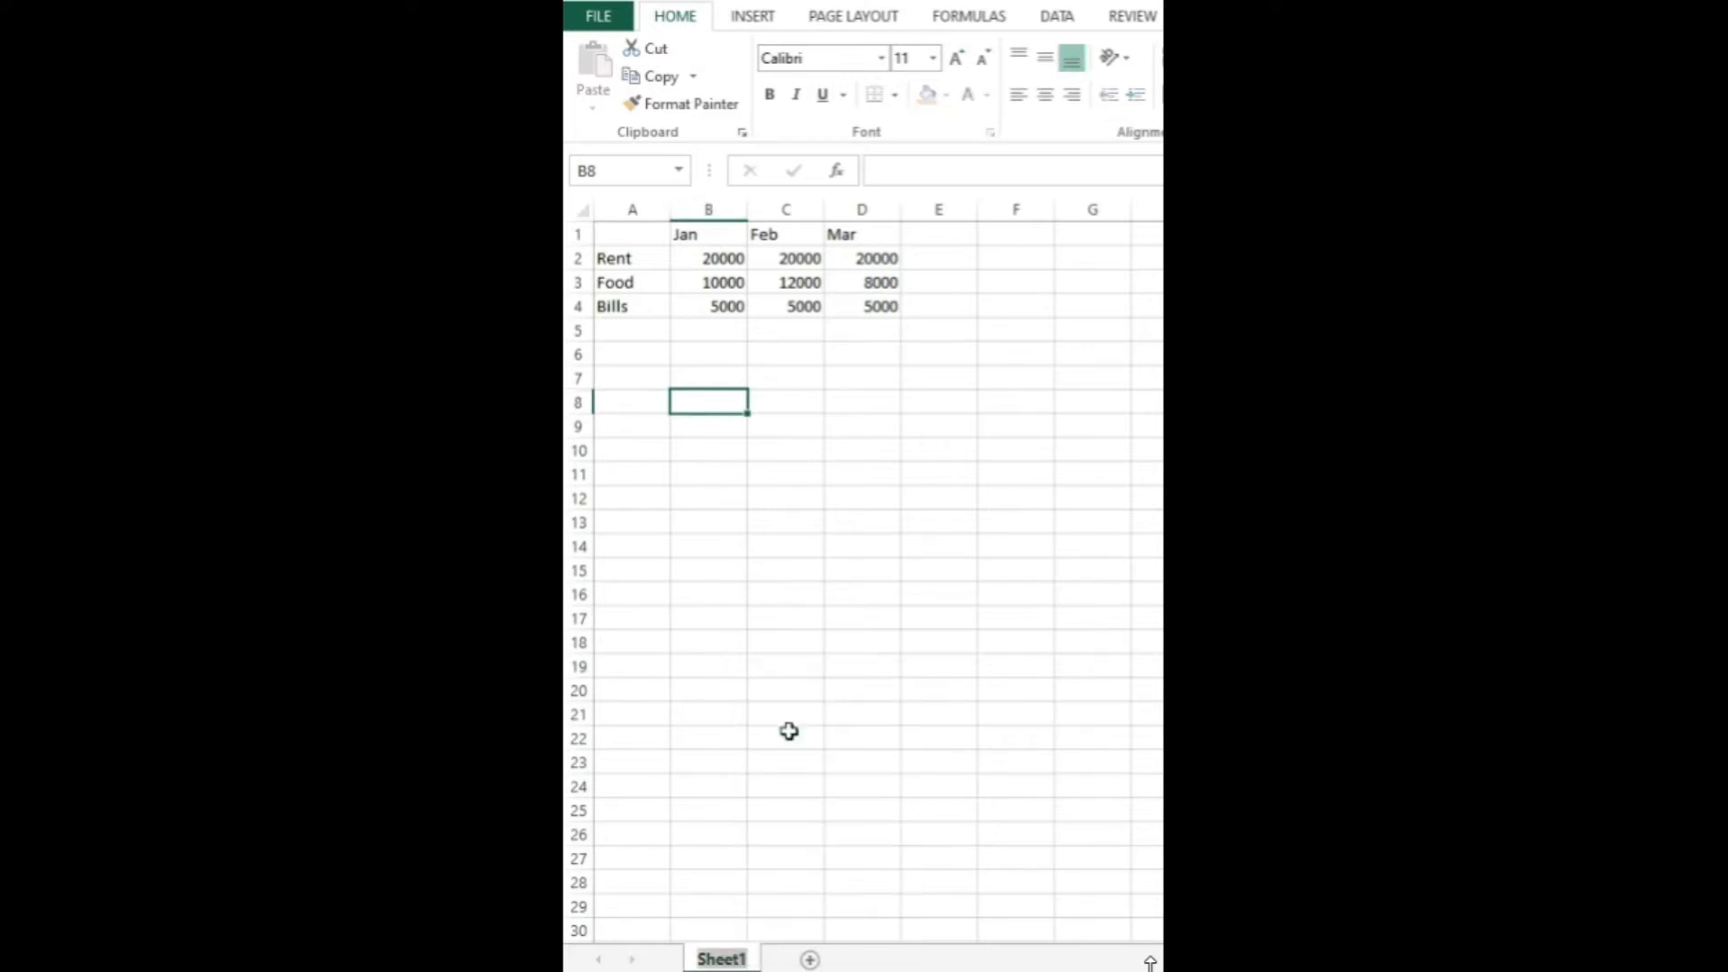
pyautogui.write('Budget')
pyautogui.press('Return')
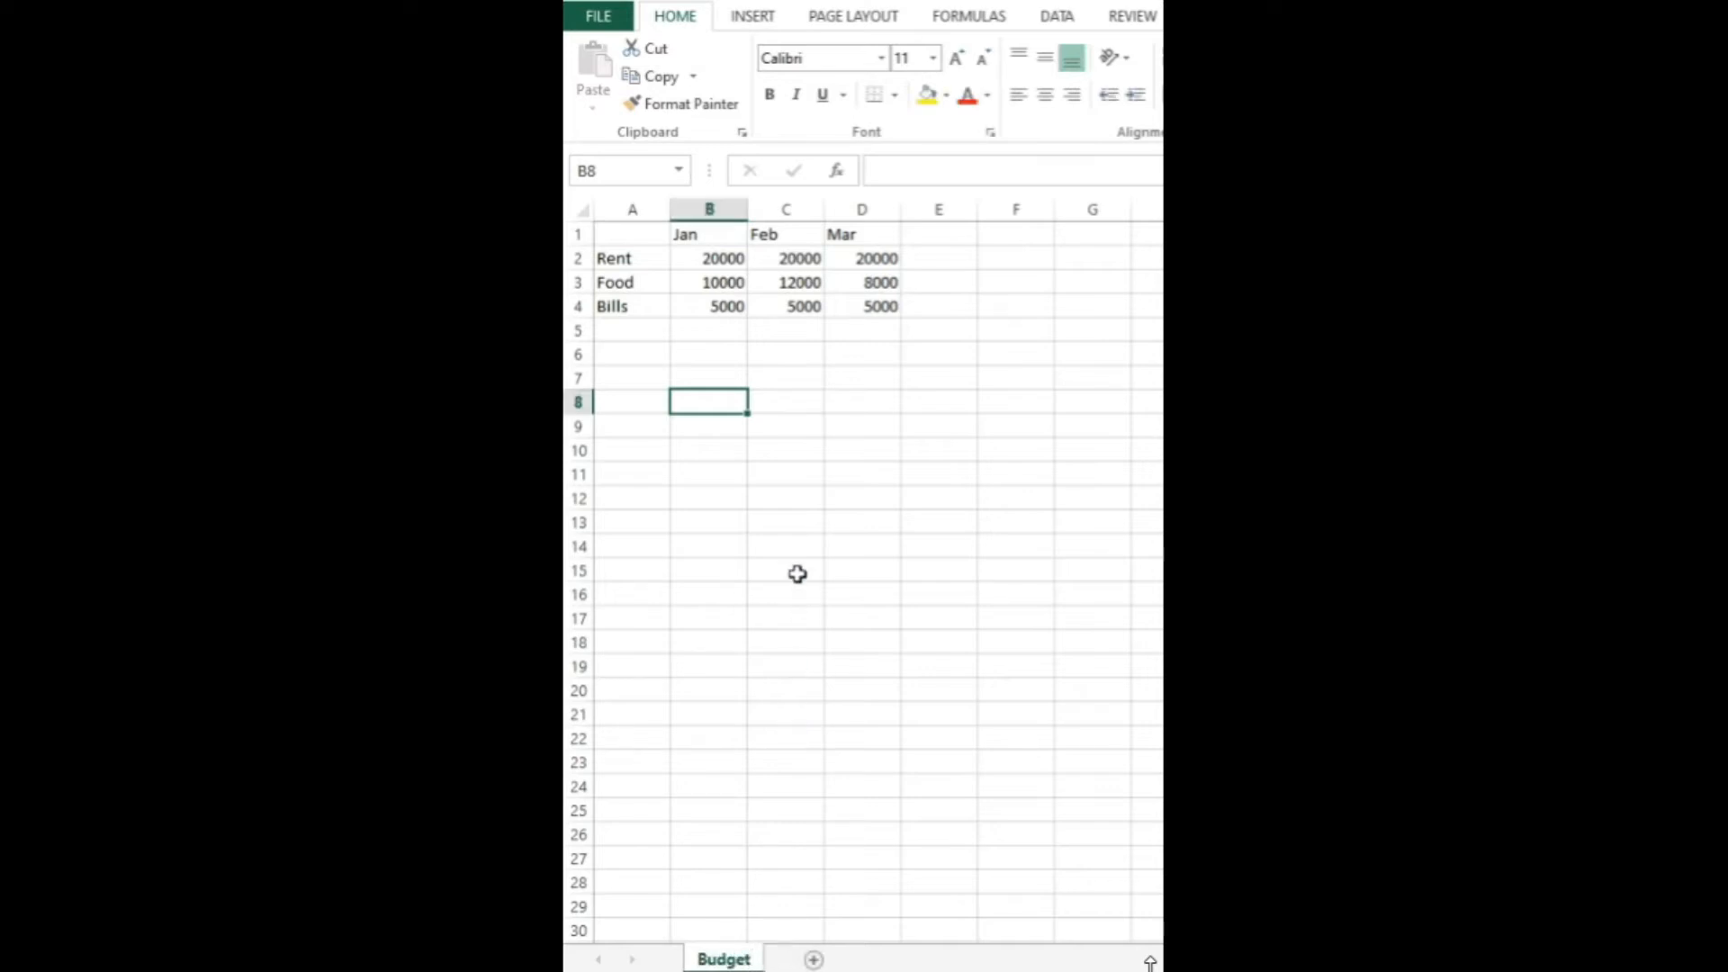
pyautogui.press('Right')
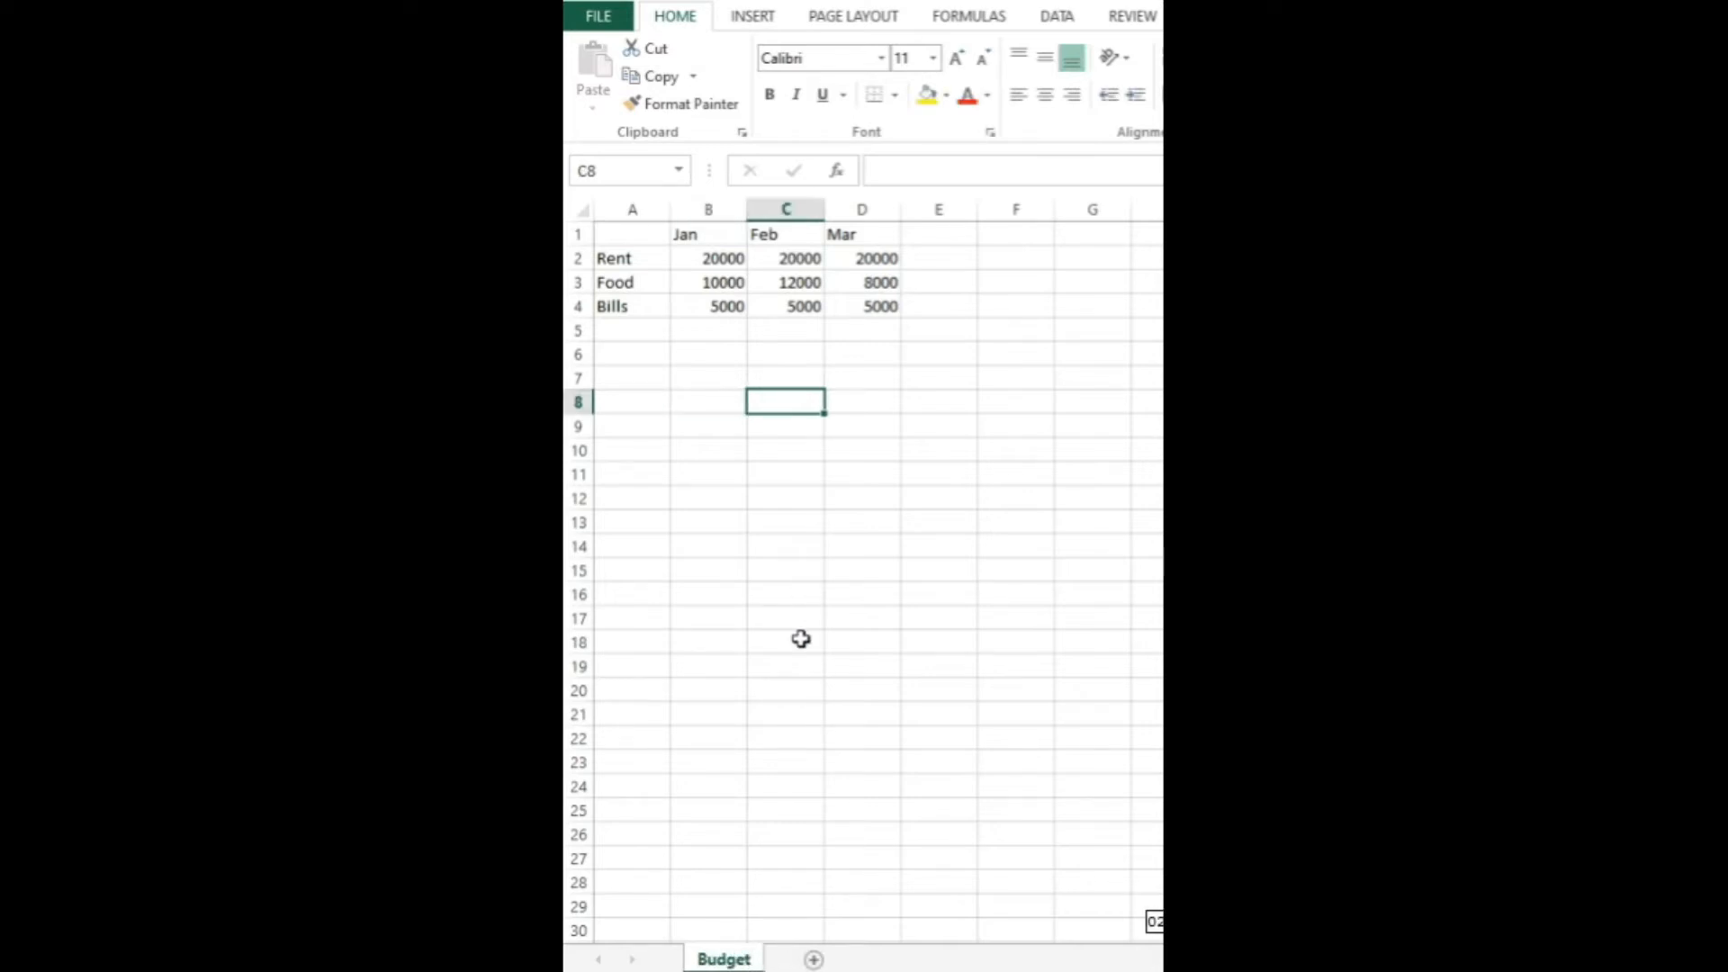
pyautogui.press('Right')
pyautogui.press('Down')
pyautogui.press('Down')
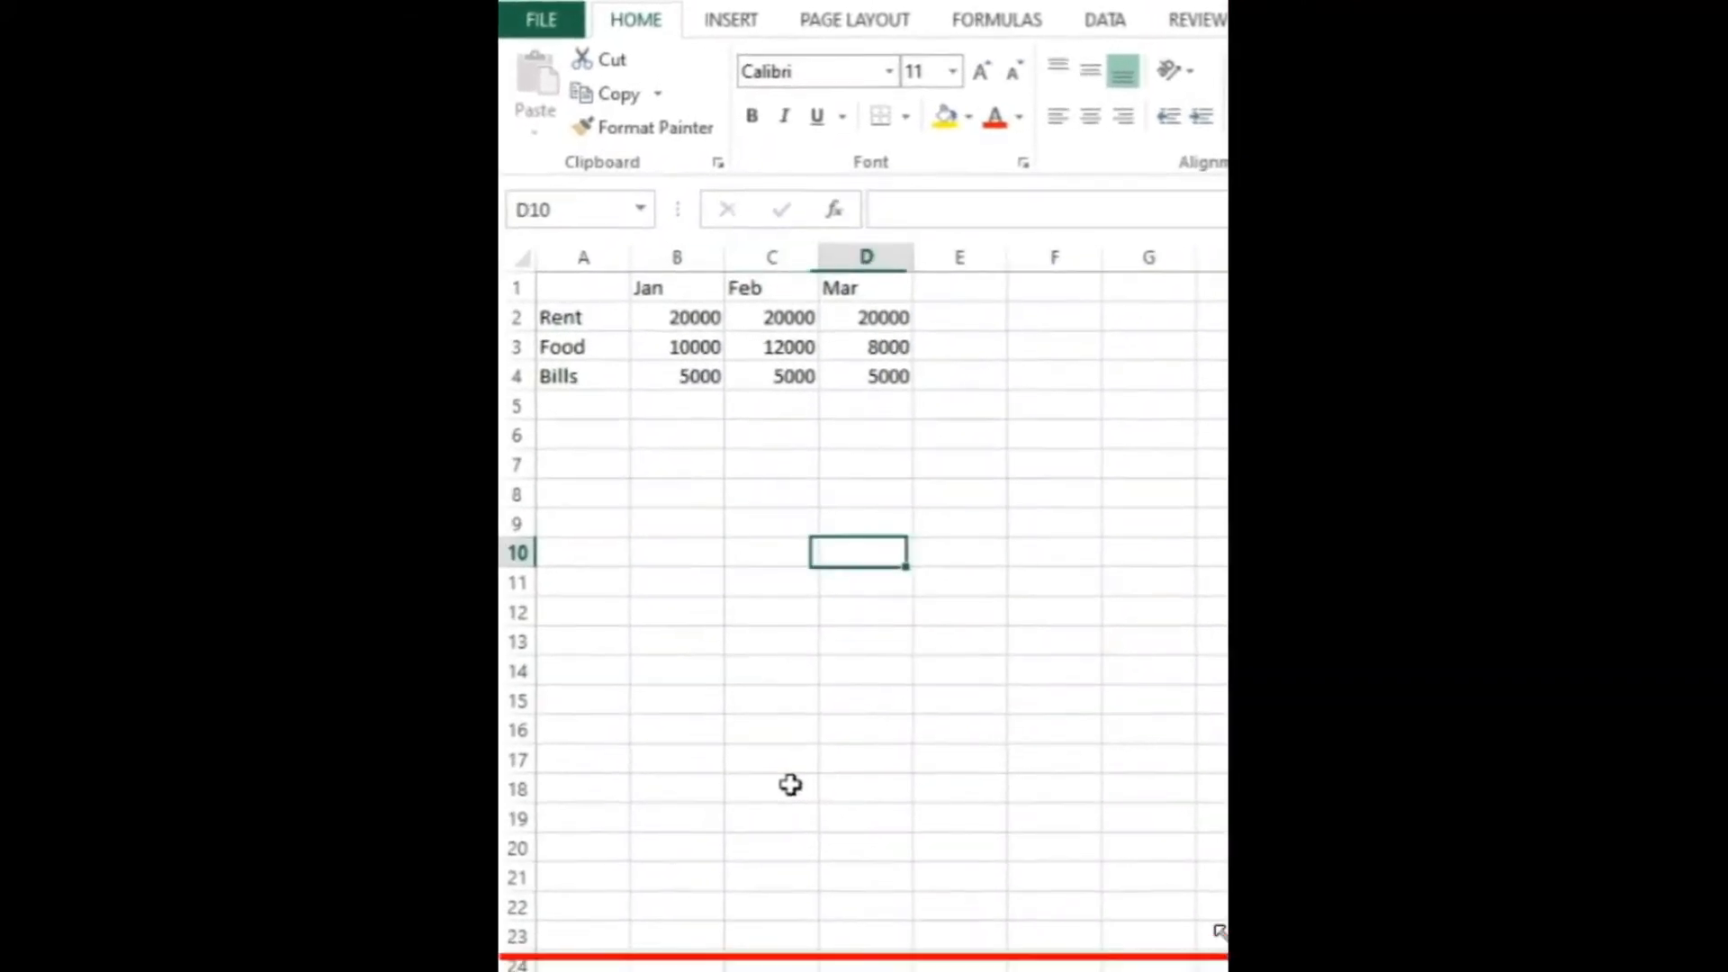
pyautogui.press('Right')
pyautogui.press('Right')
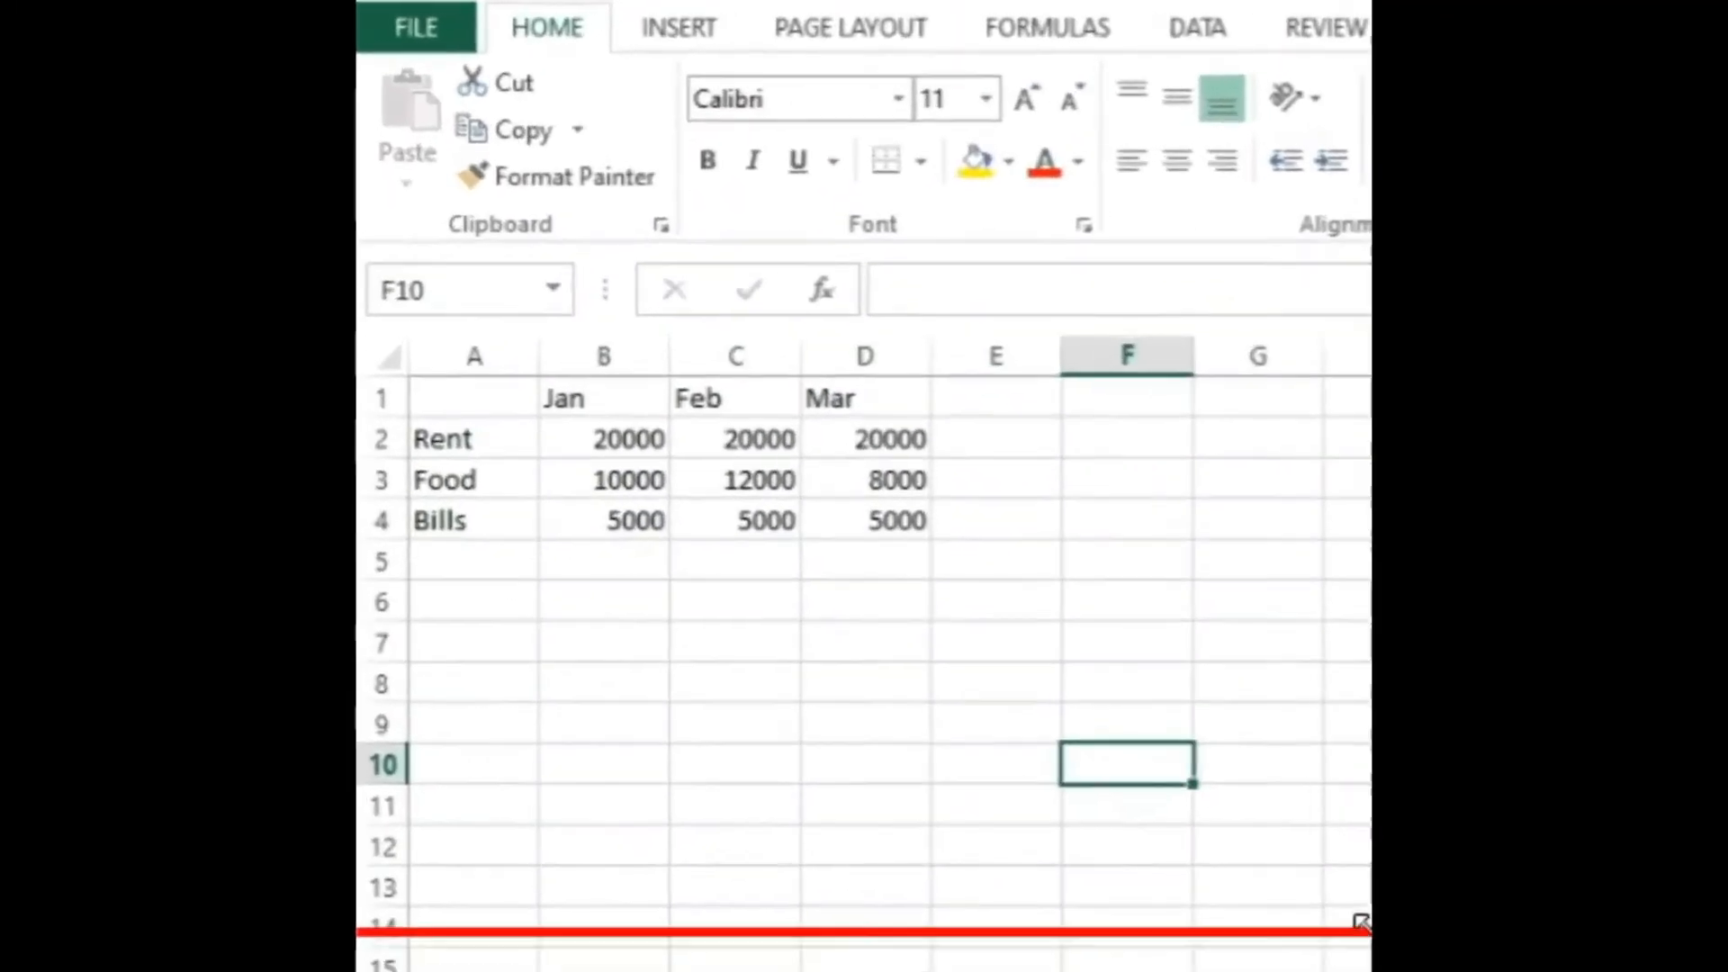
# Step: Look over the Rent, Food and Bills amounts for January, February and March cell by cell
pyautogui.press('Left')
pyautogui.press('Down')
pyautogui.press('Up')
pyautogui.press('Up')
pyautogui.press('Up')
pyautogui.press('Up')
pyautogui.press('Up')
pyautogui.press('Up')
pyautogui.press('Up')
pyautogui.press('Left')
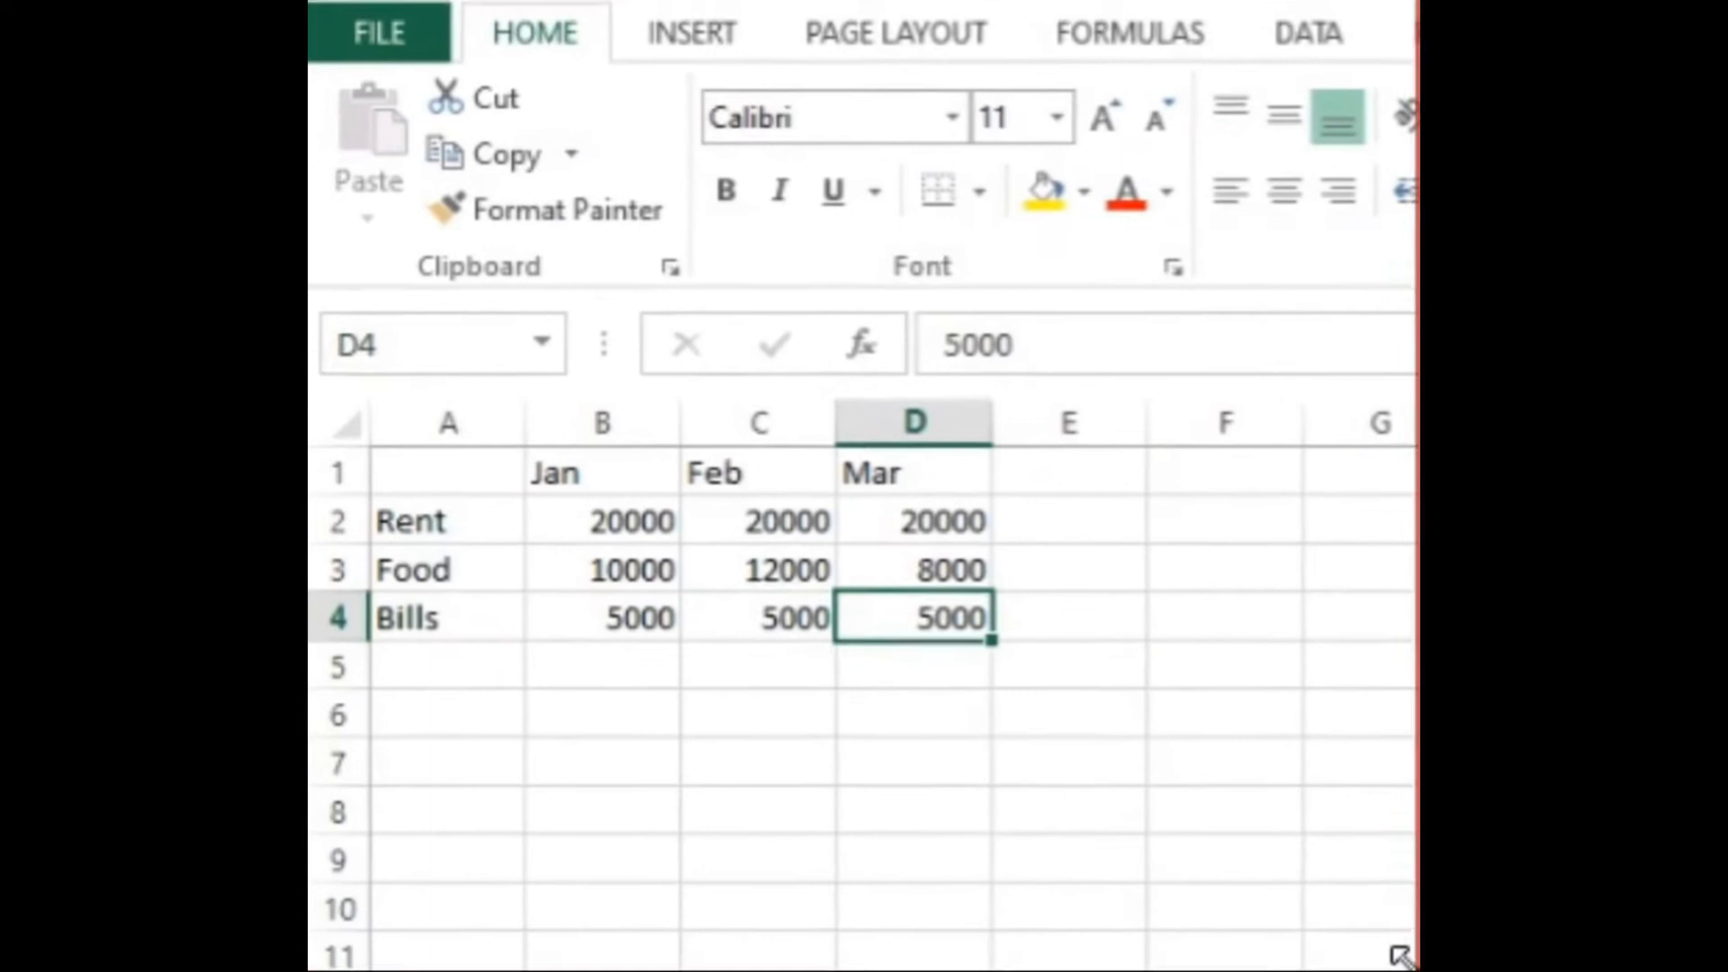
pyautogui.press('Left')
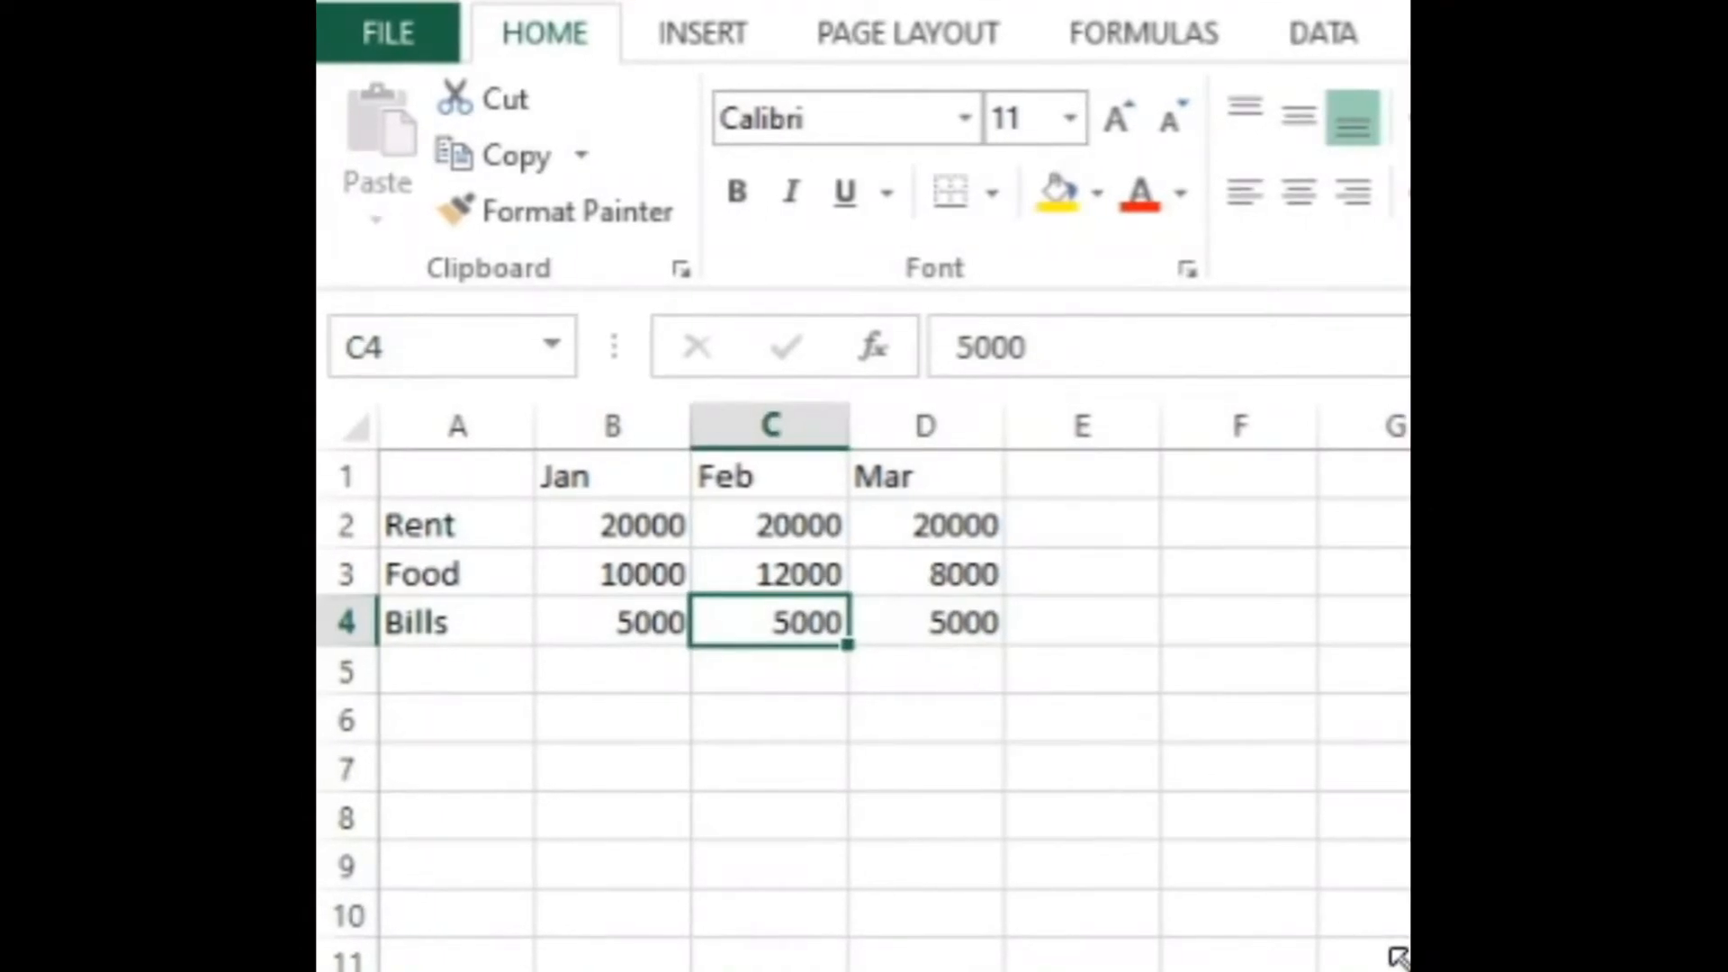
pyautogui.press('Right')
pyautogui.press('Up')
pyautogui.press('Left')
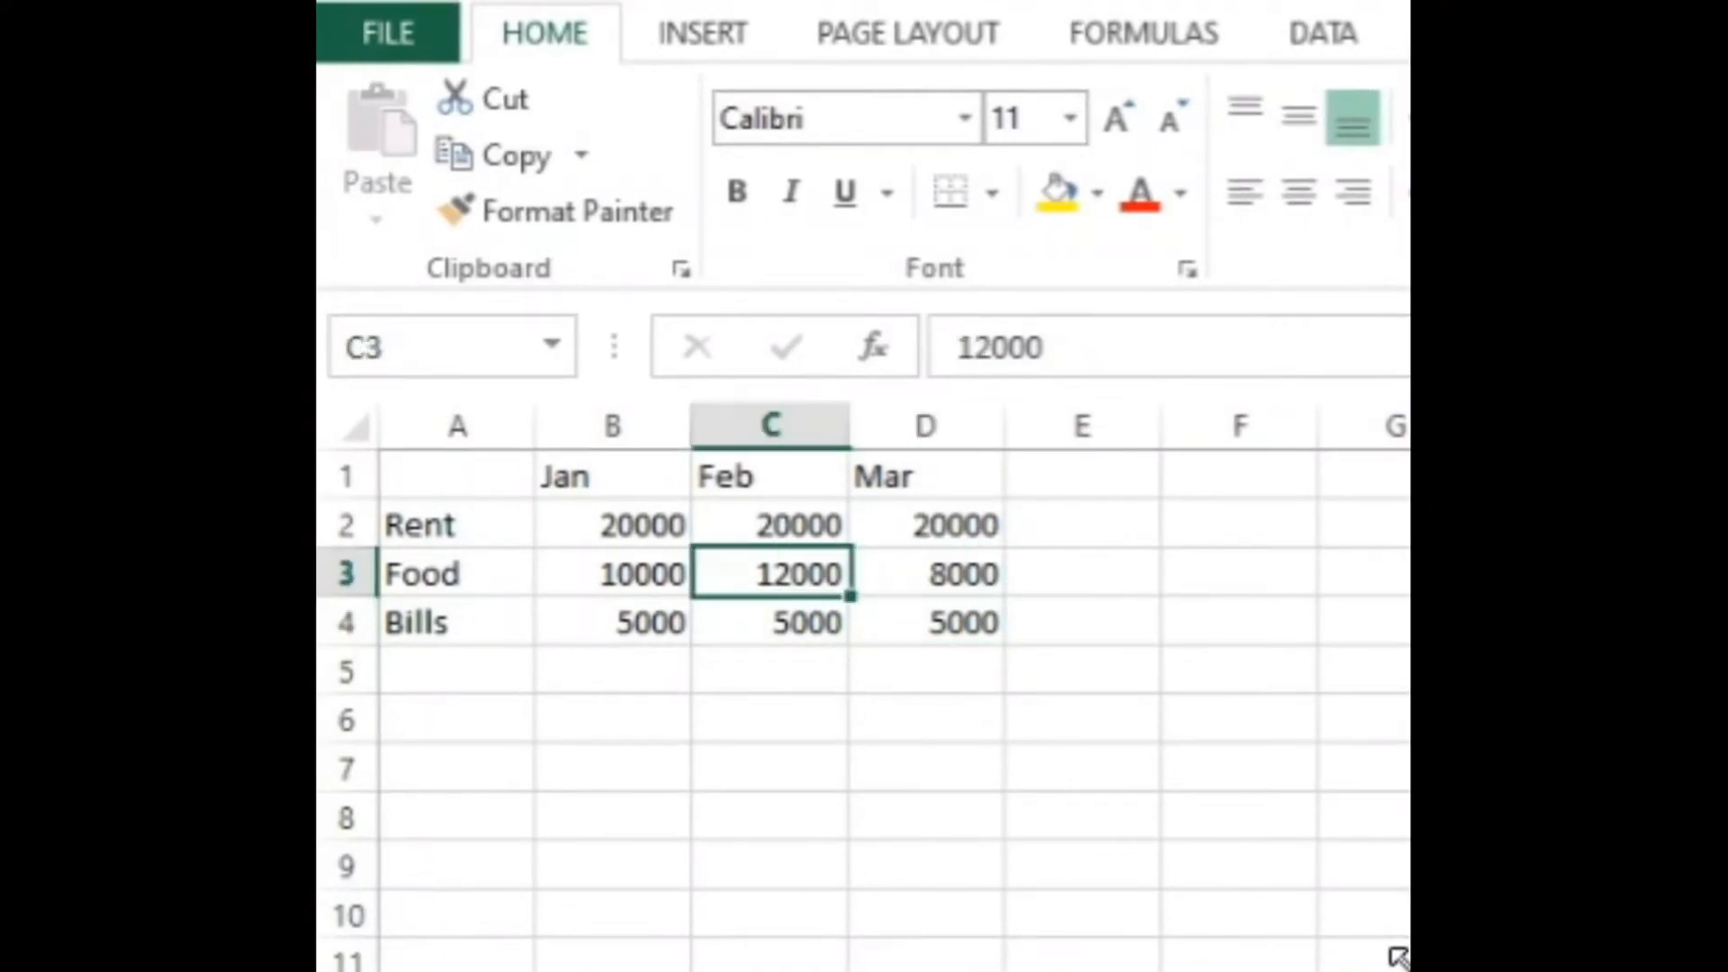
pyautogui.press('Down')
pyautogui.press('Right')
pyautogui.press('Up')
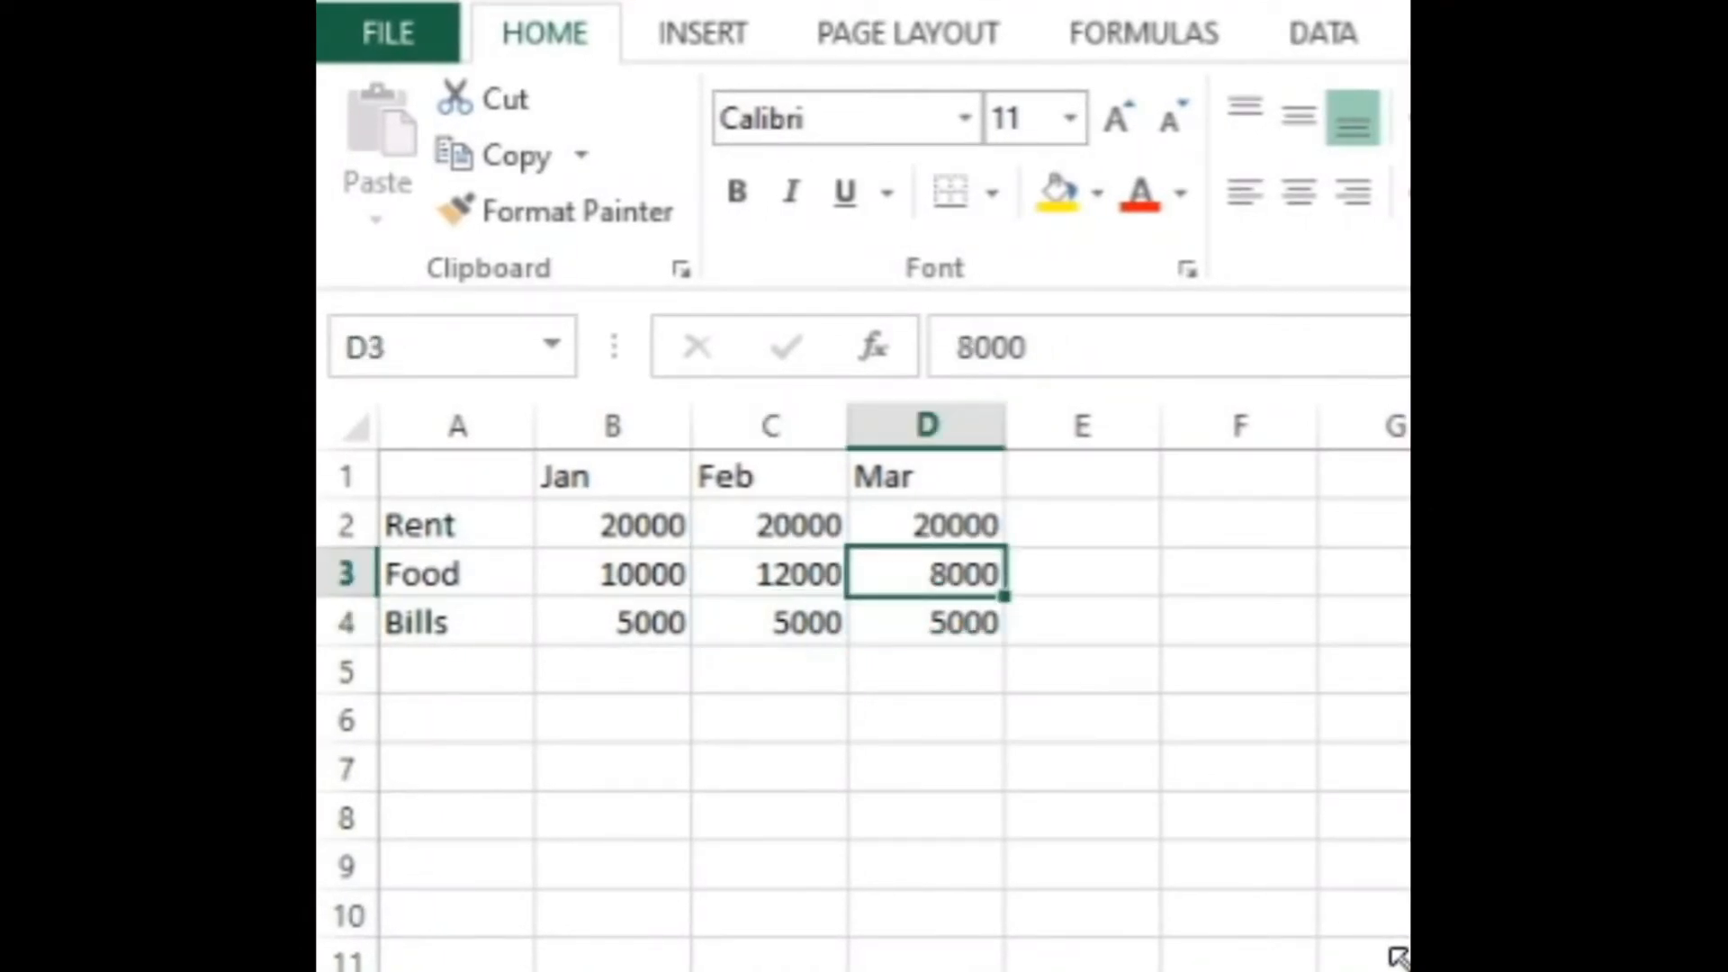
pyautogui.press('Down')
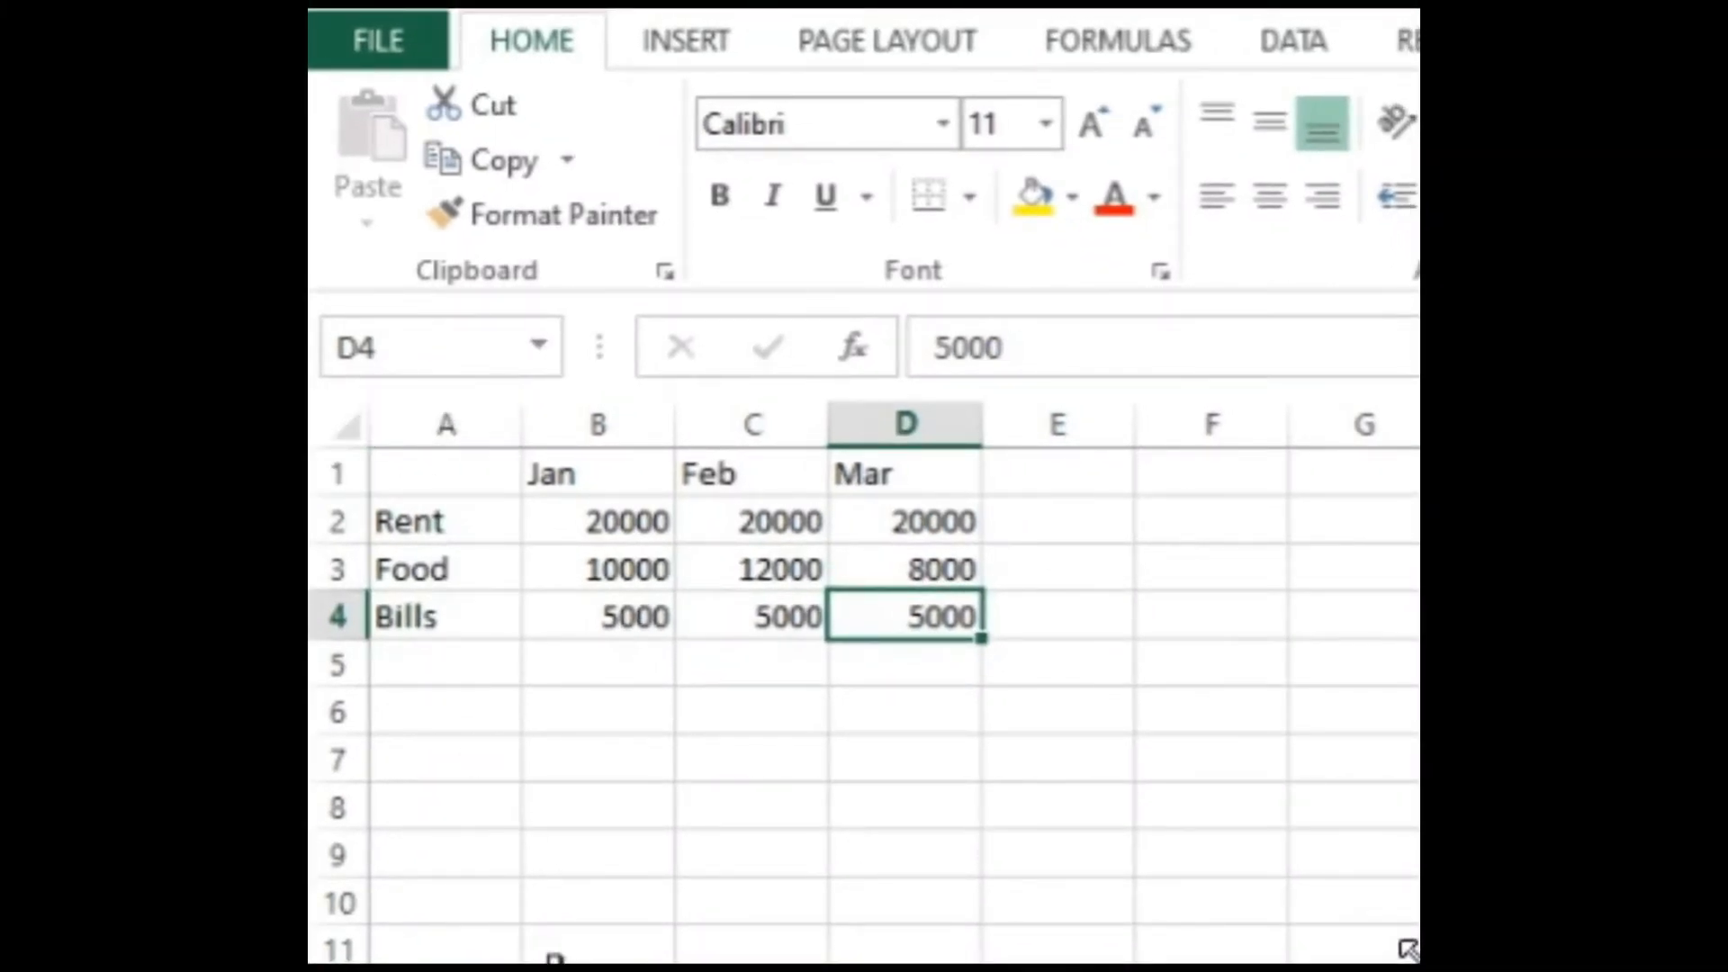
pyautogui.press('Left')
pyautogui.press('Up')
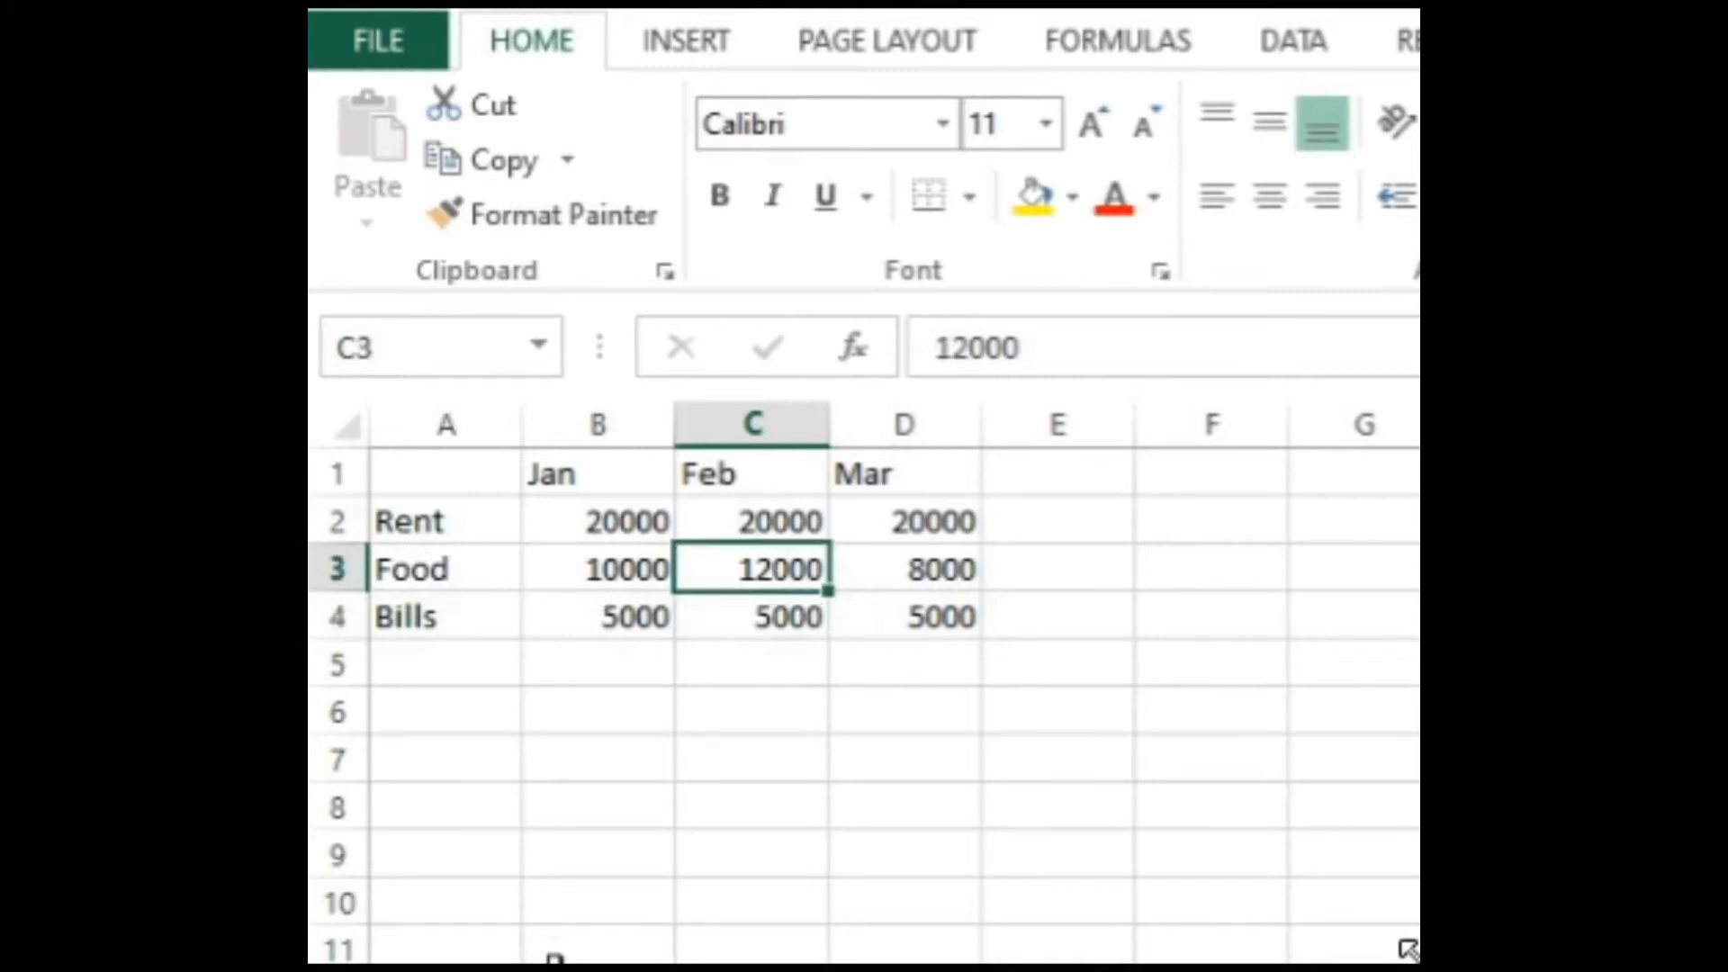
pyautogui.press('Down')
pyautogui.press('Right')
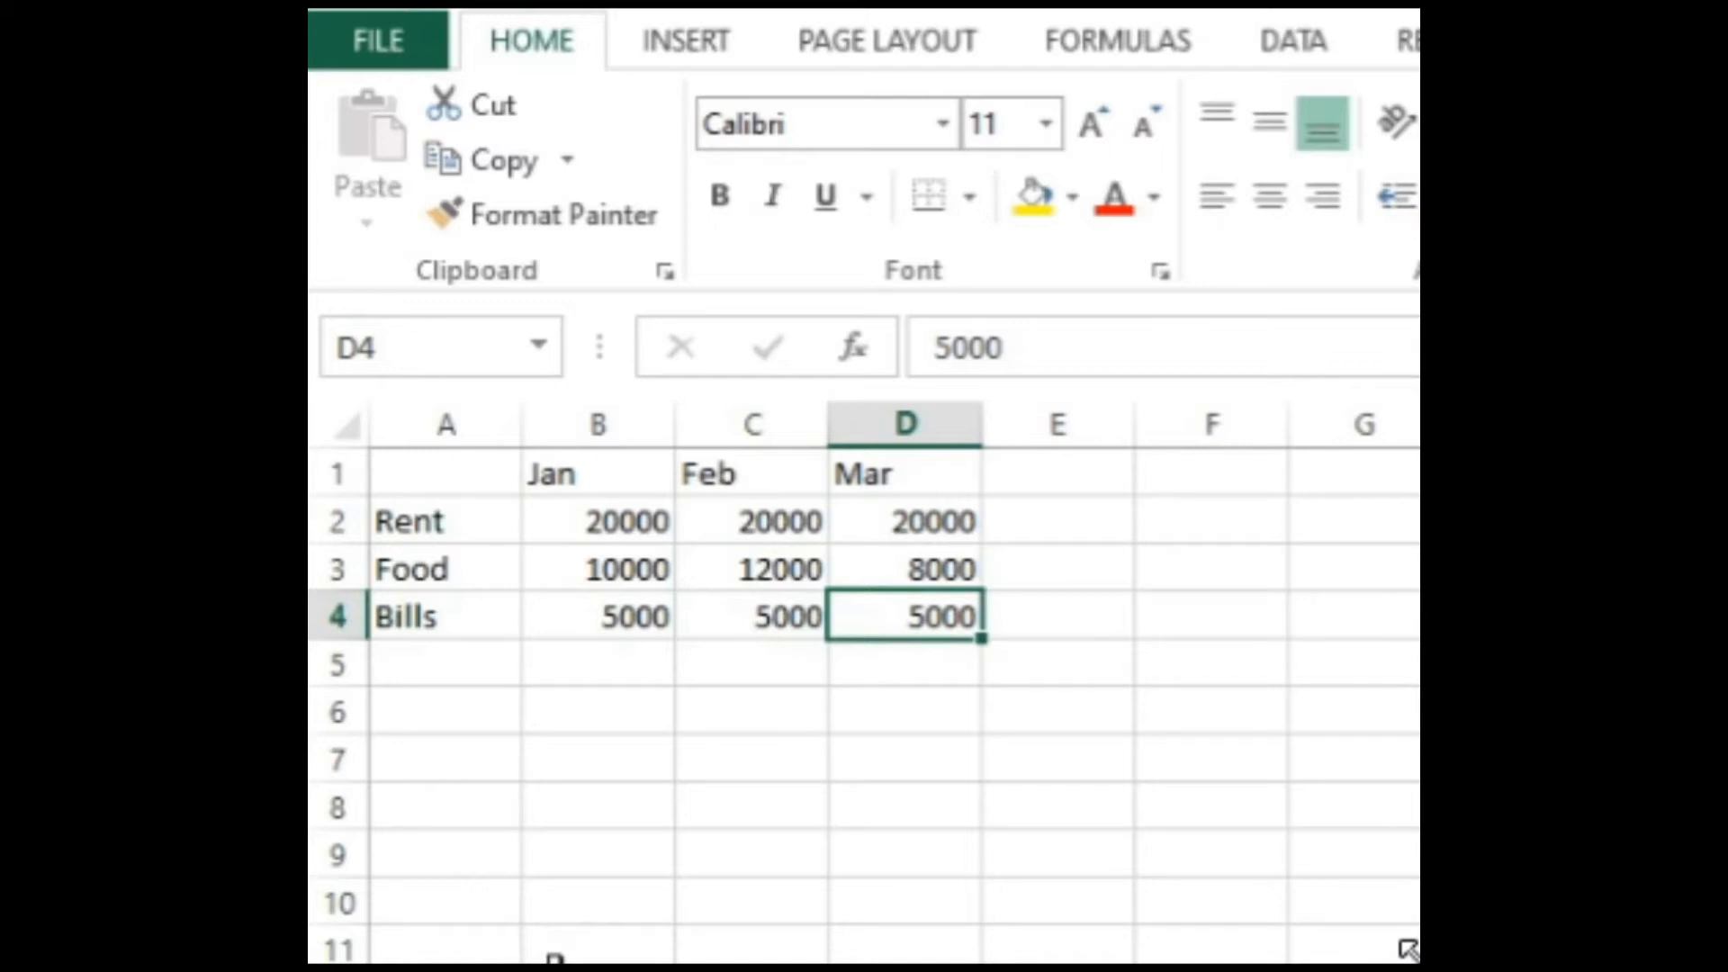
pyautogui.press('Up')
pyautogui.press('Up')
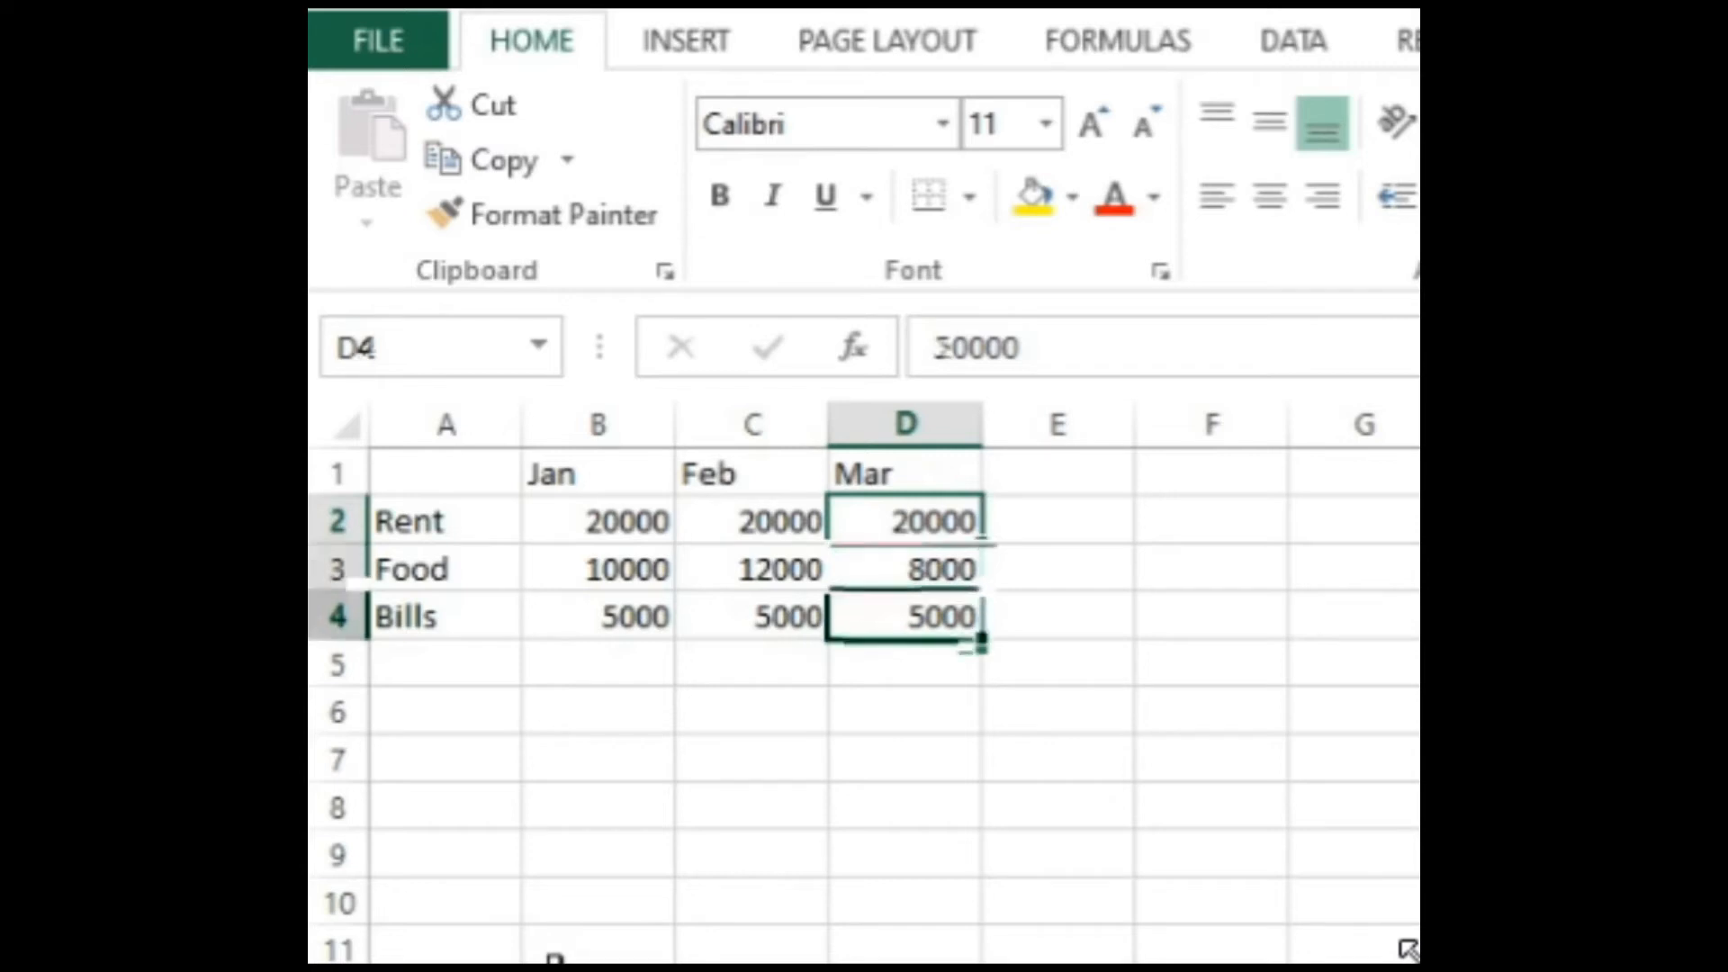
pyautogui.press('Left')
pyautogui.press('Left')
pyautogui.press('Left')
pyautogui.press('Right')
pyautogui.press('Right')
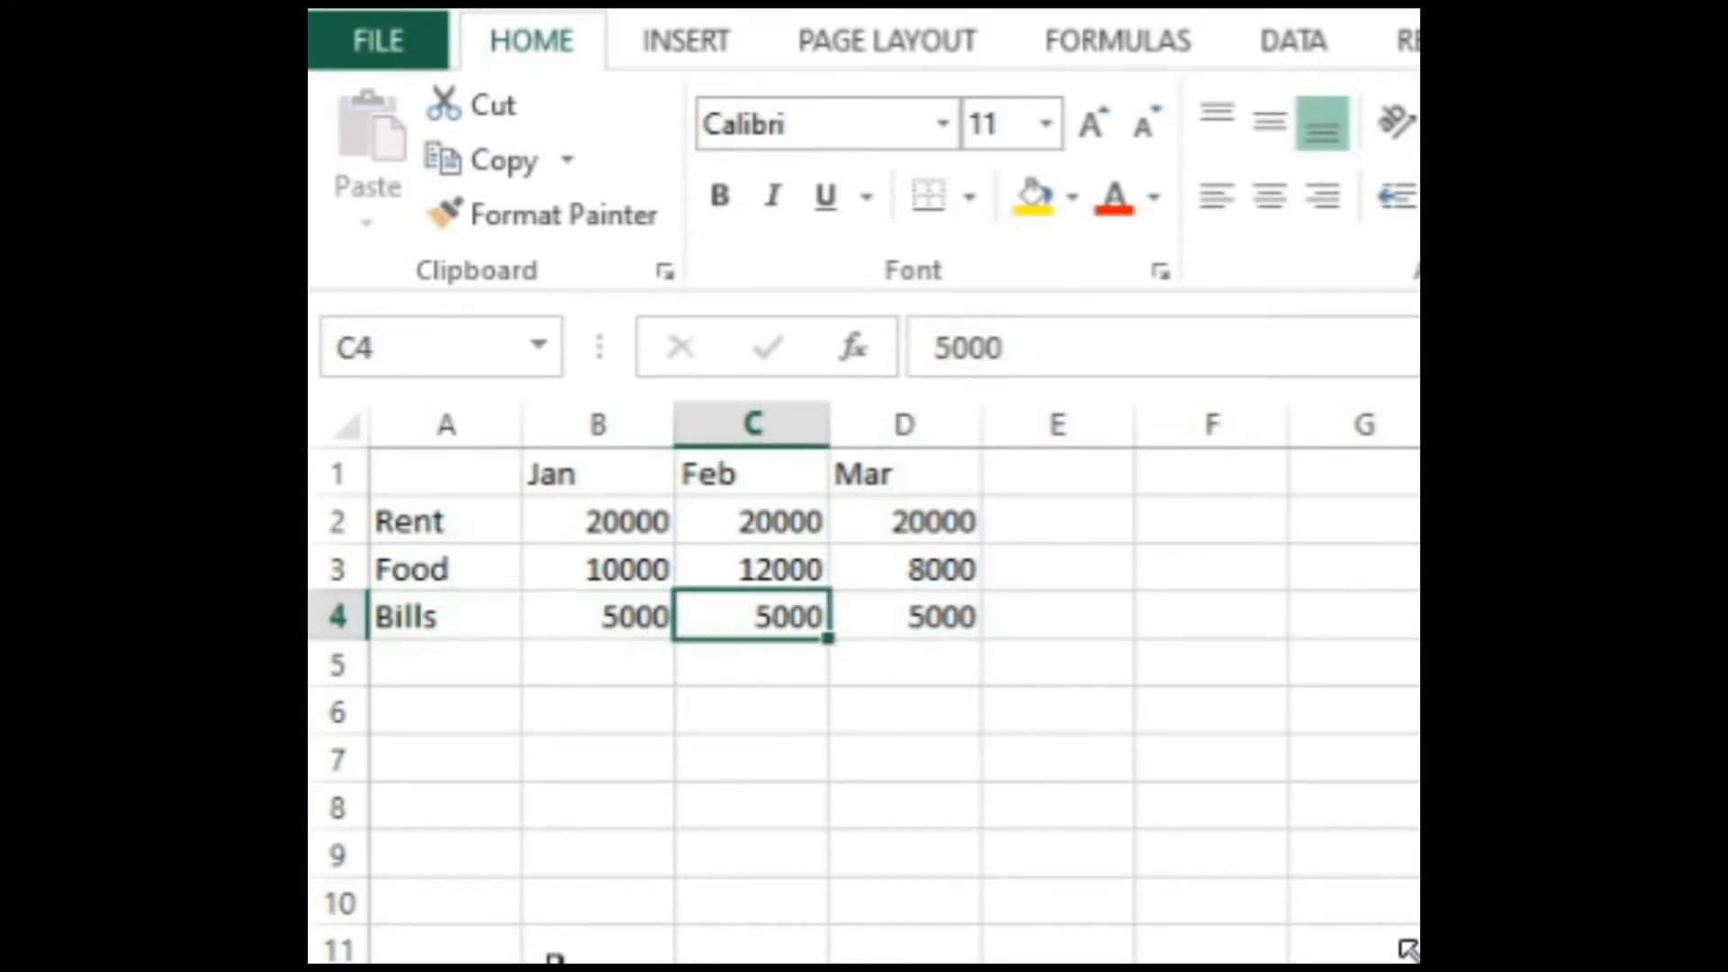
pyautogui.press('Right')
pyautogui.press('Right')
pyautogui.press('Left')
pyautogui.press('Left')
pyautogui.press('Left')
pyautogui.press('Left')
pyautogui.press('Right')
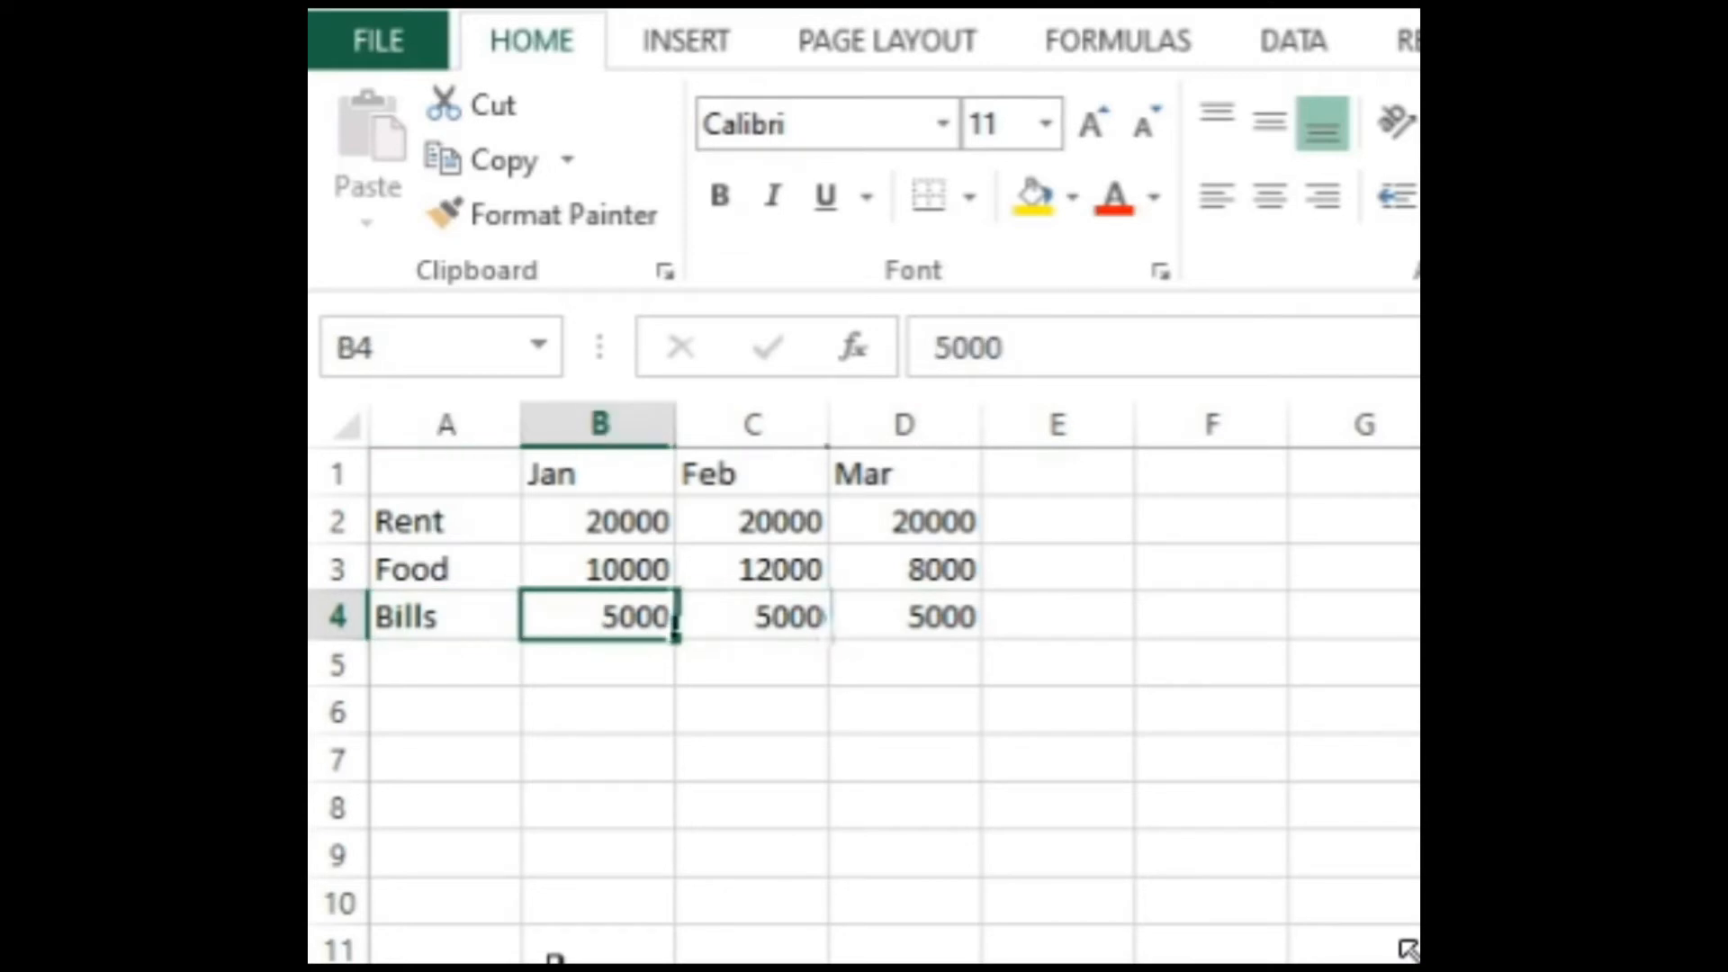
pyautogui.moveTo(676, 632); pyautogui.dragTo(983, 637)
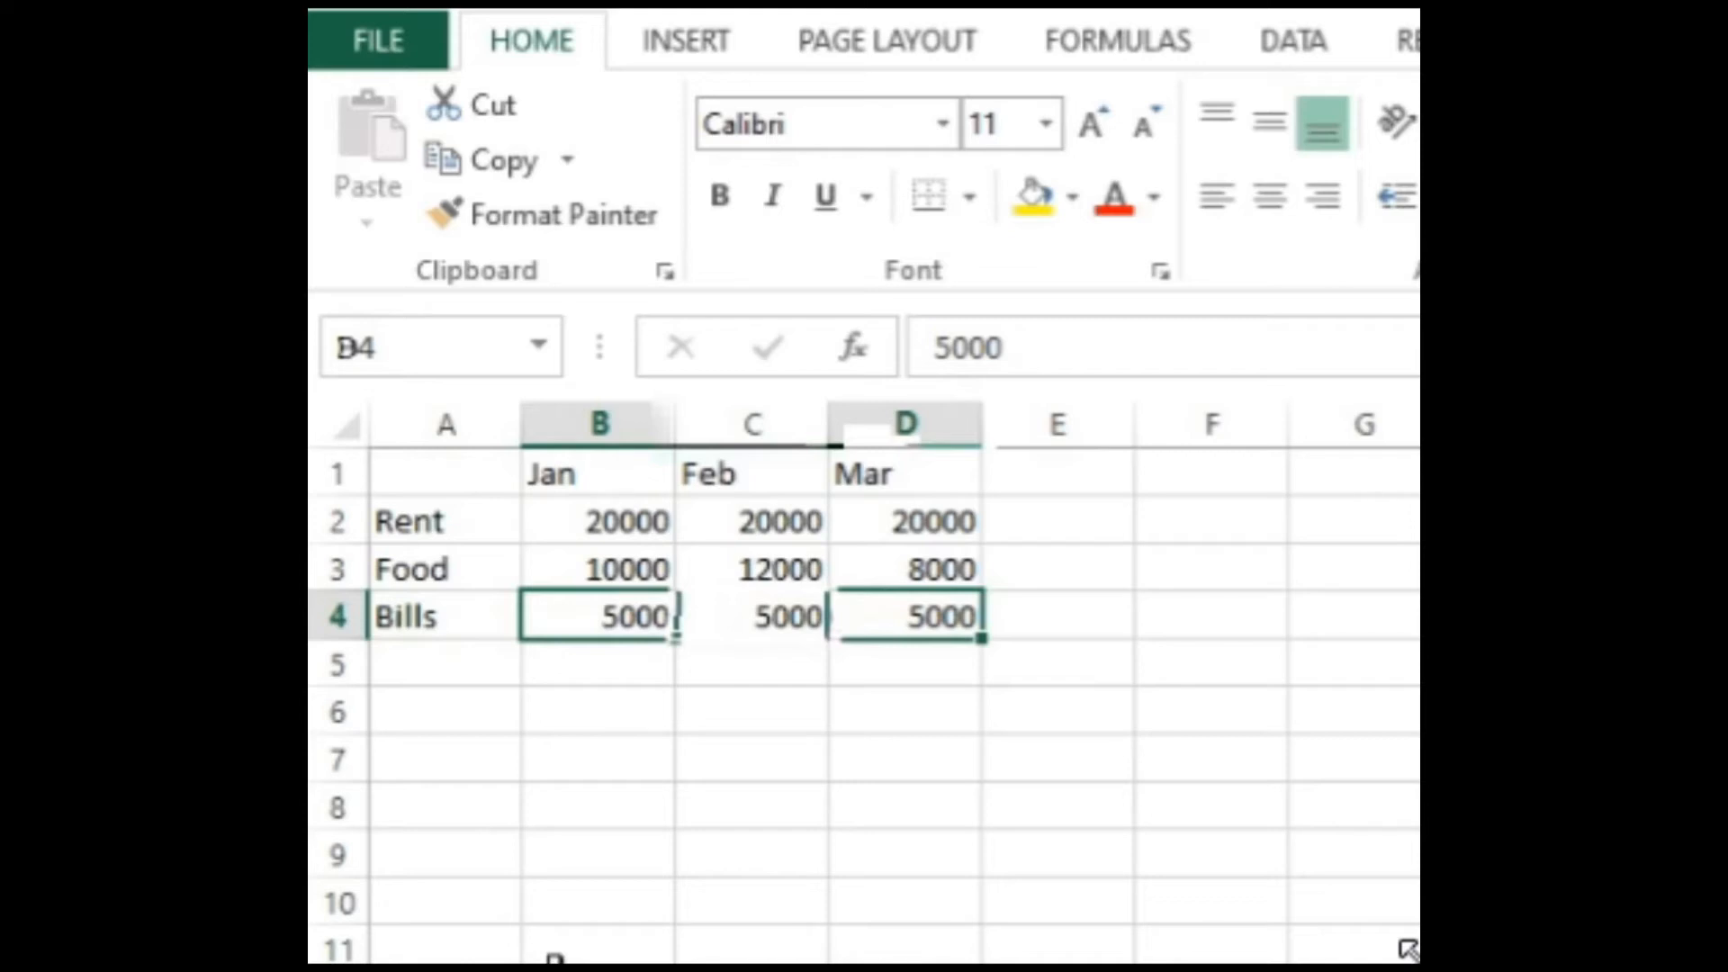
# Step: Enter the row label Total in cell A5, below Bills
pyautogui.press('Down')
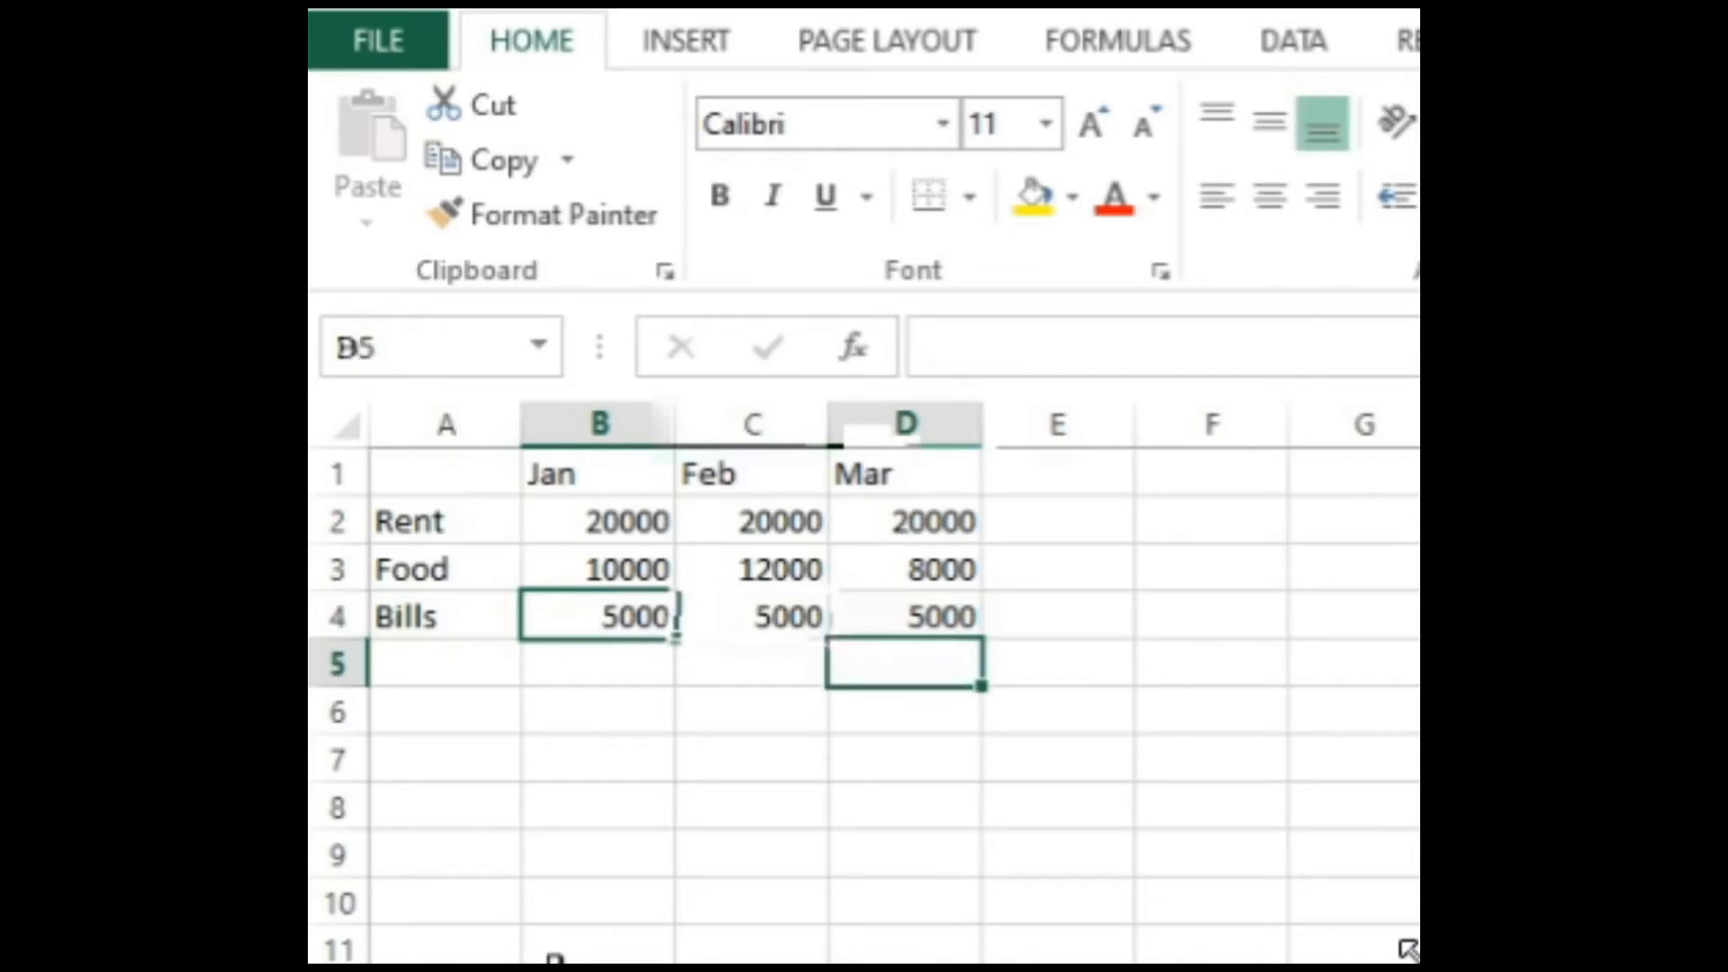
pyautogui.press('Left')
pyautogui.press('Left')
pyautogui.press('Left')
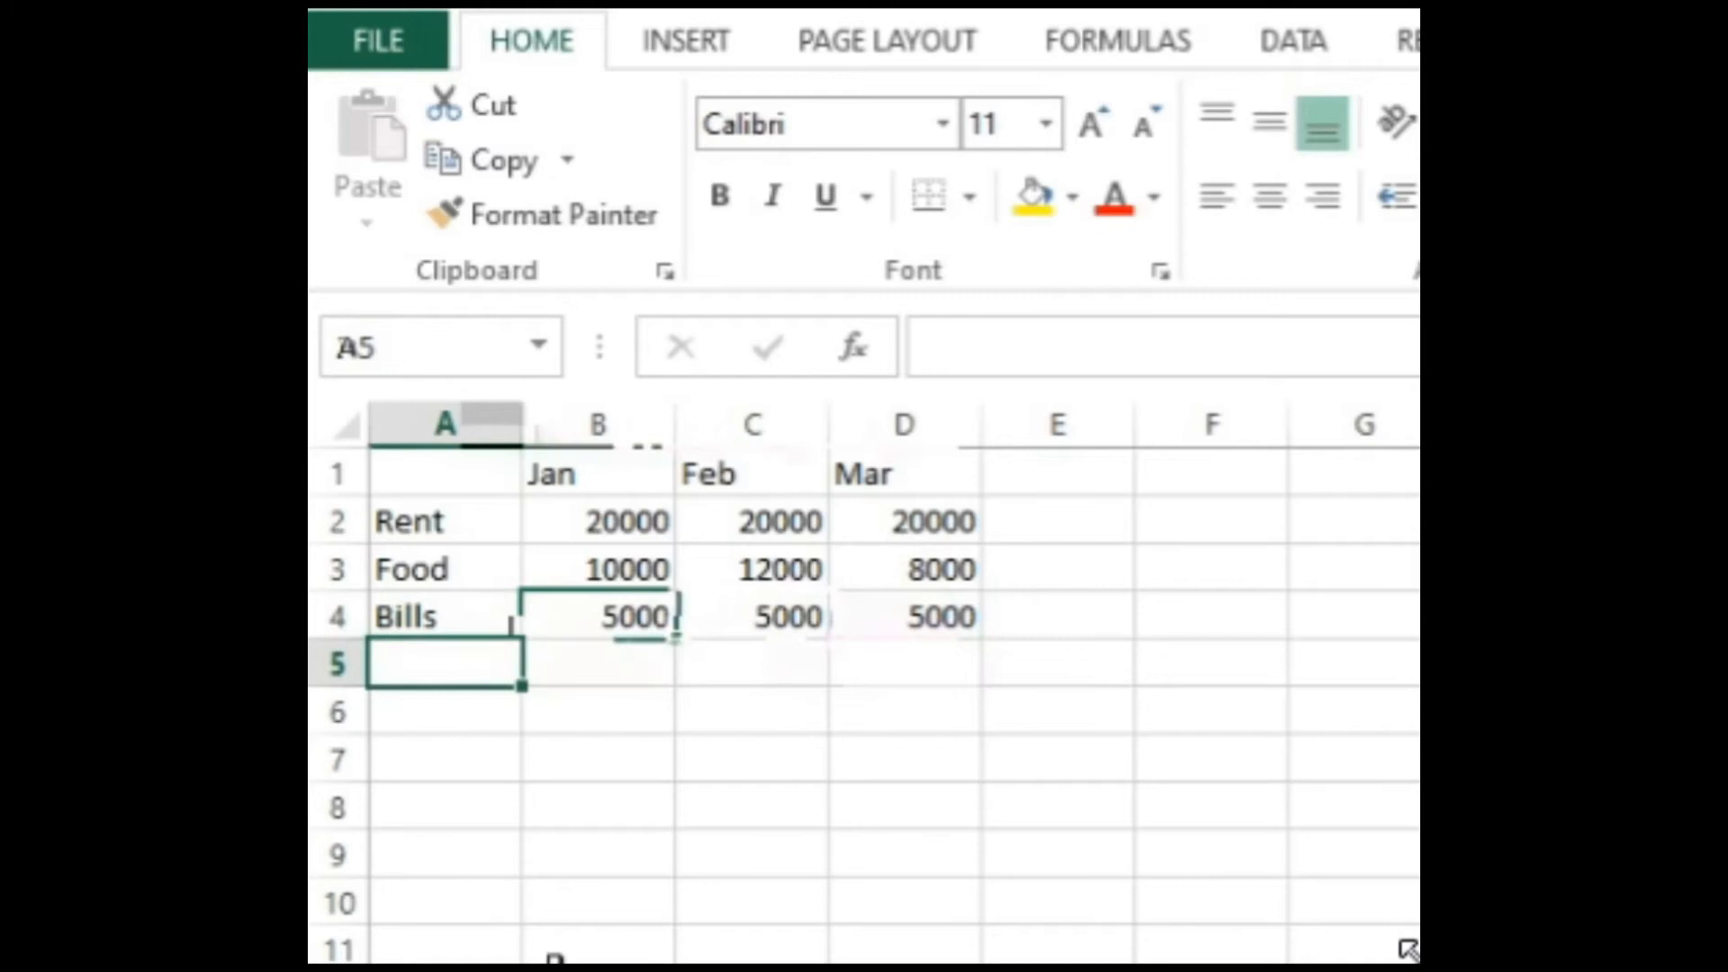
pyautogui.write('Total')
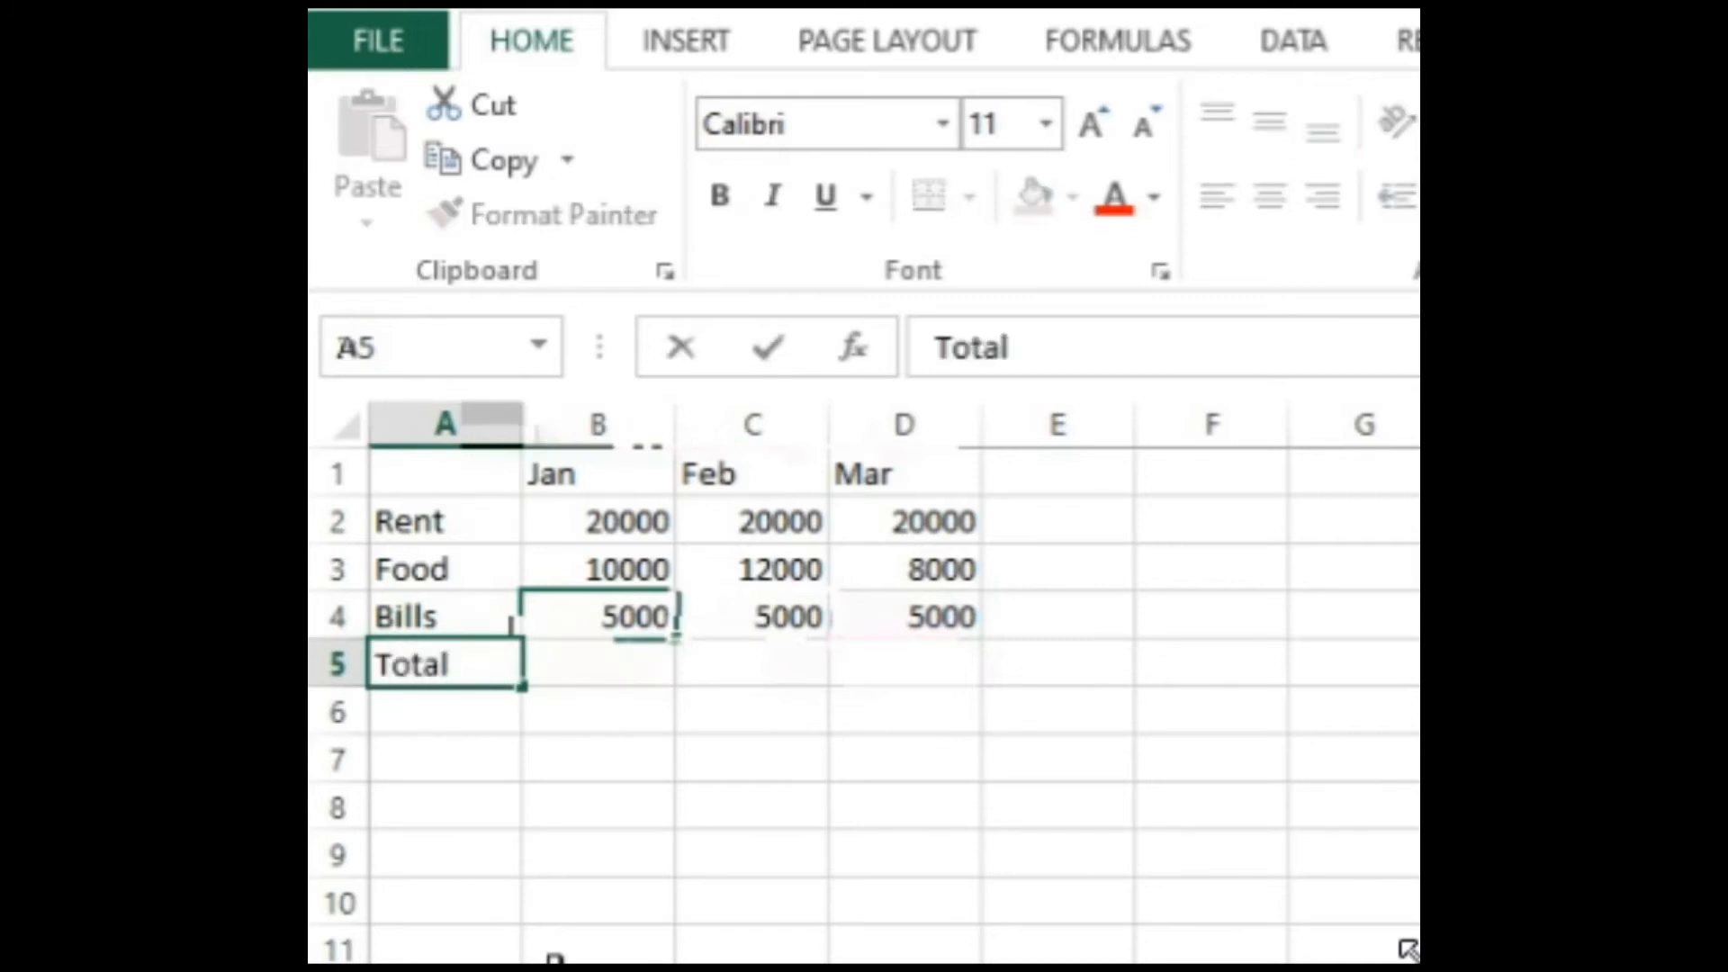
pyautogui.press('Tab')
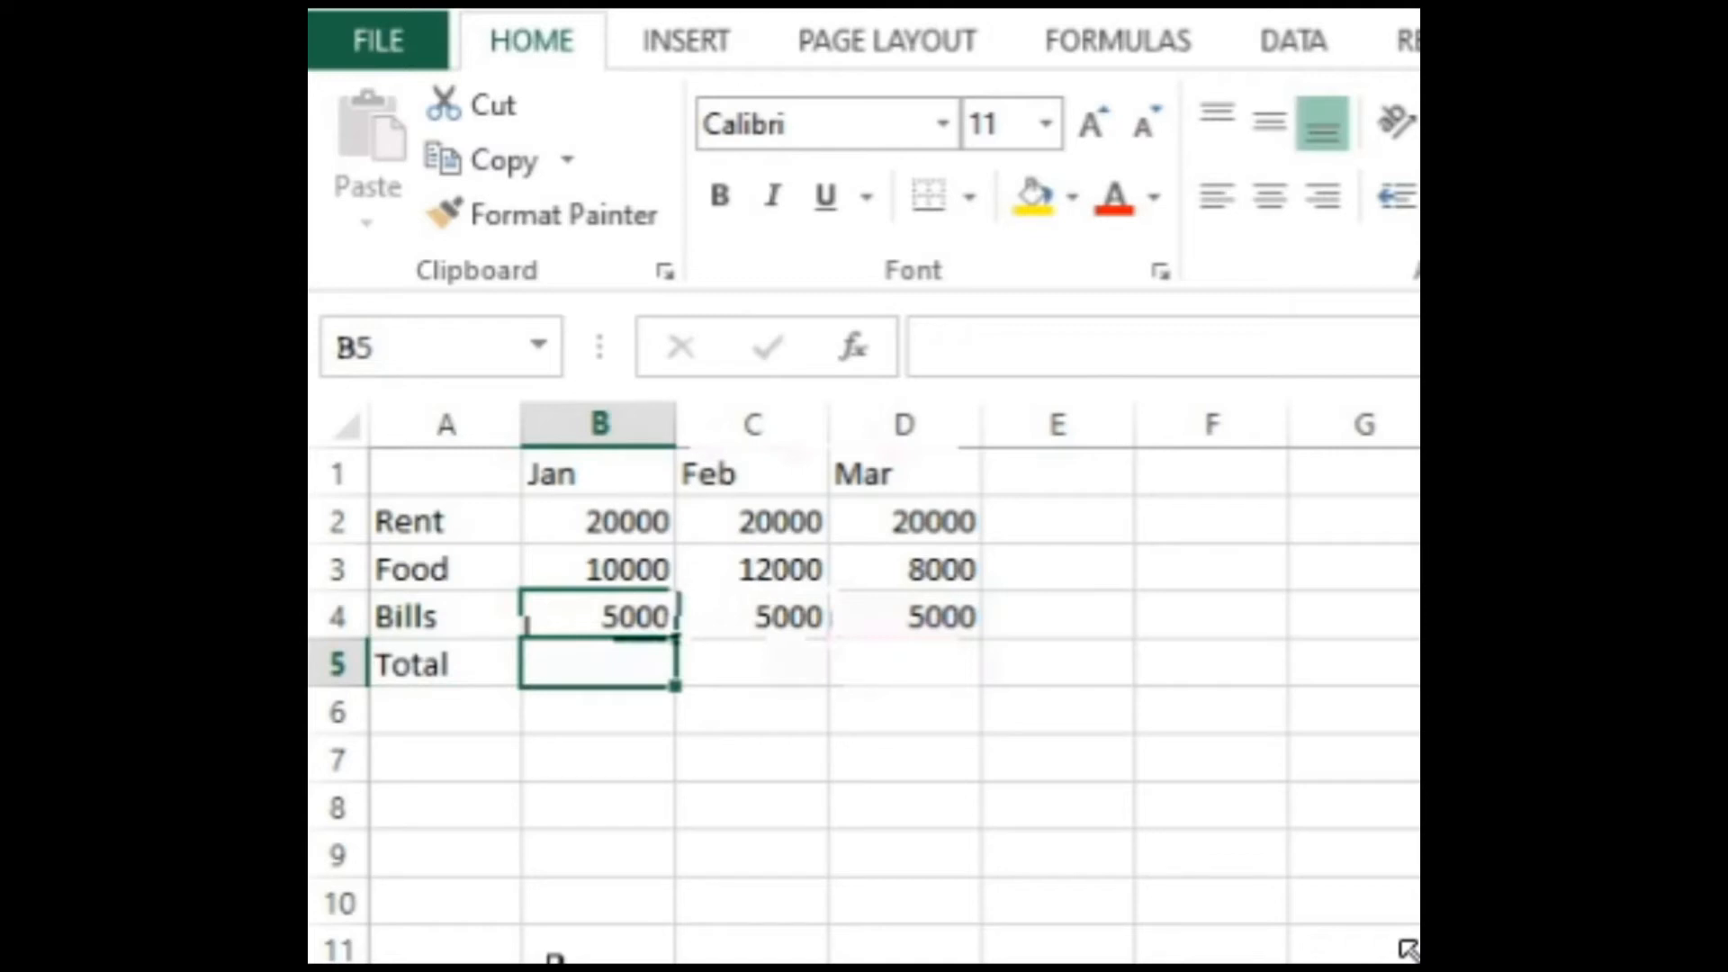
# Step: Enter the formula =b2+b3+b4 in cell B5 to add up the January expenses
pyautogui.hotkey('alt', '=')
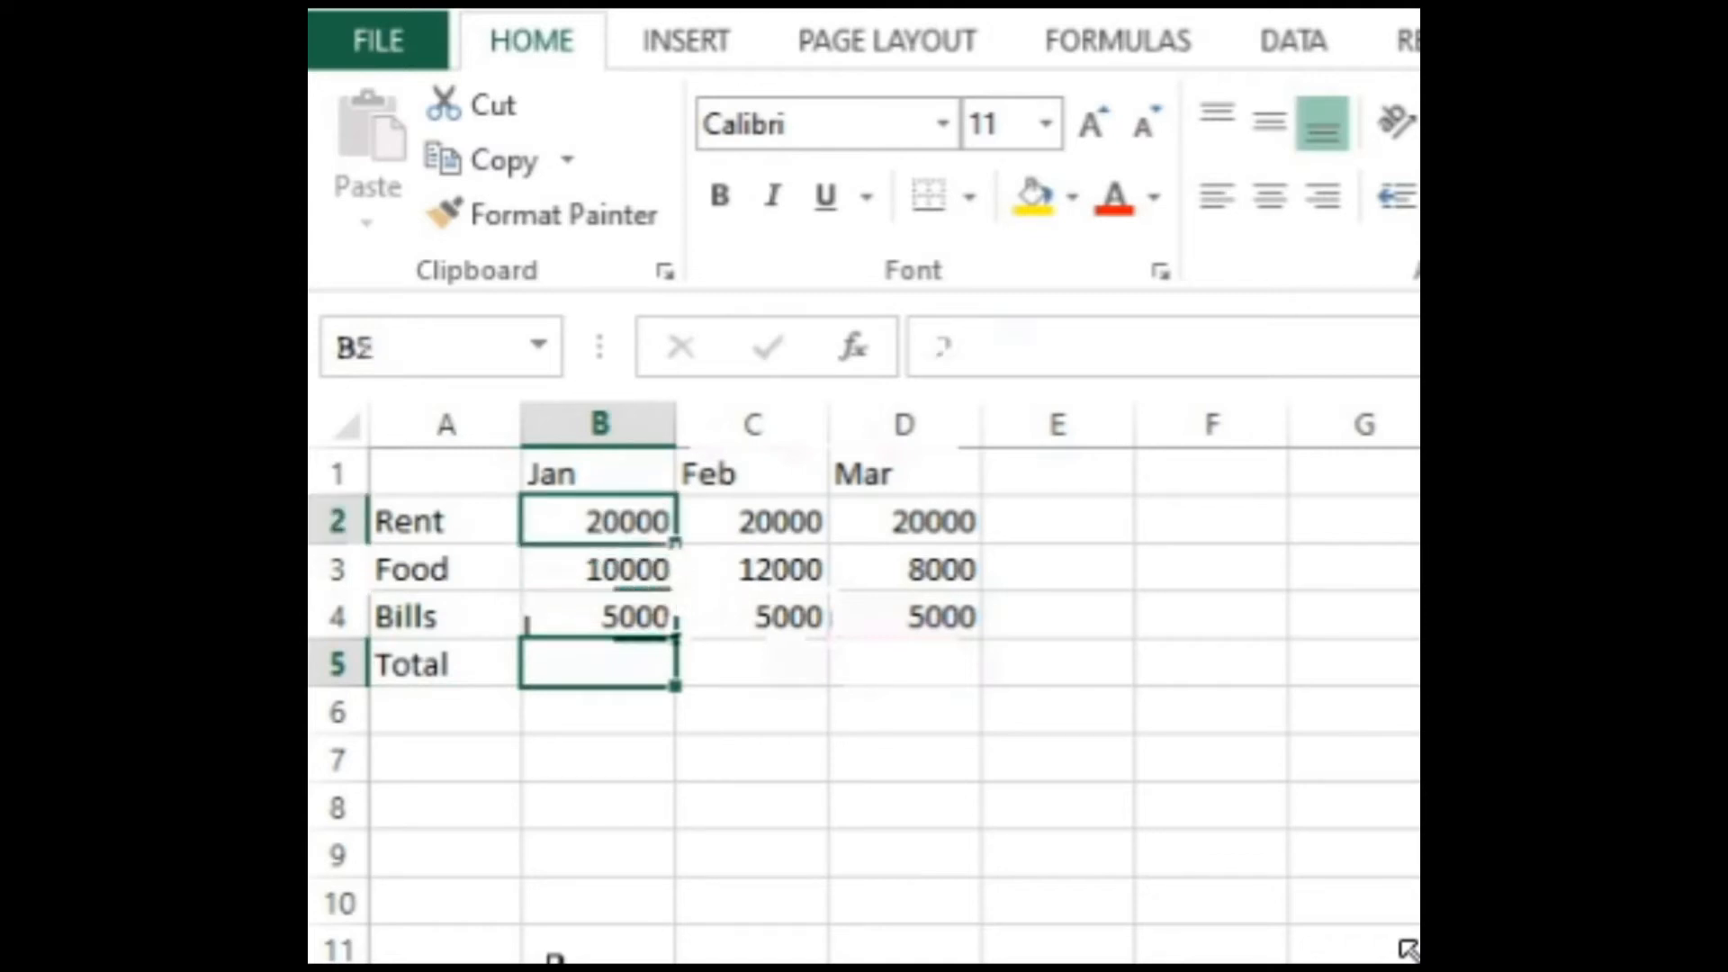
pyautogui.press('Down')
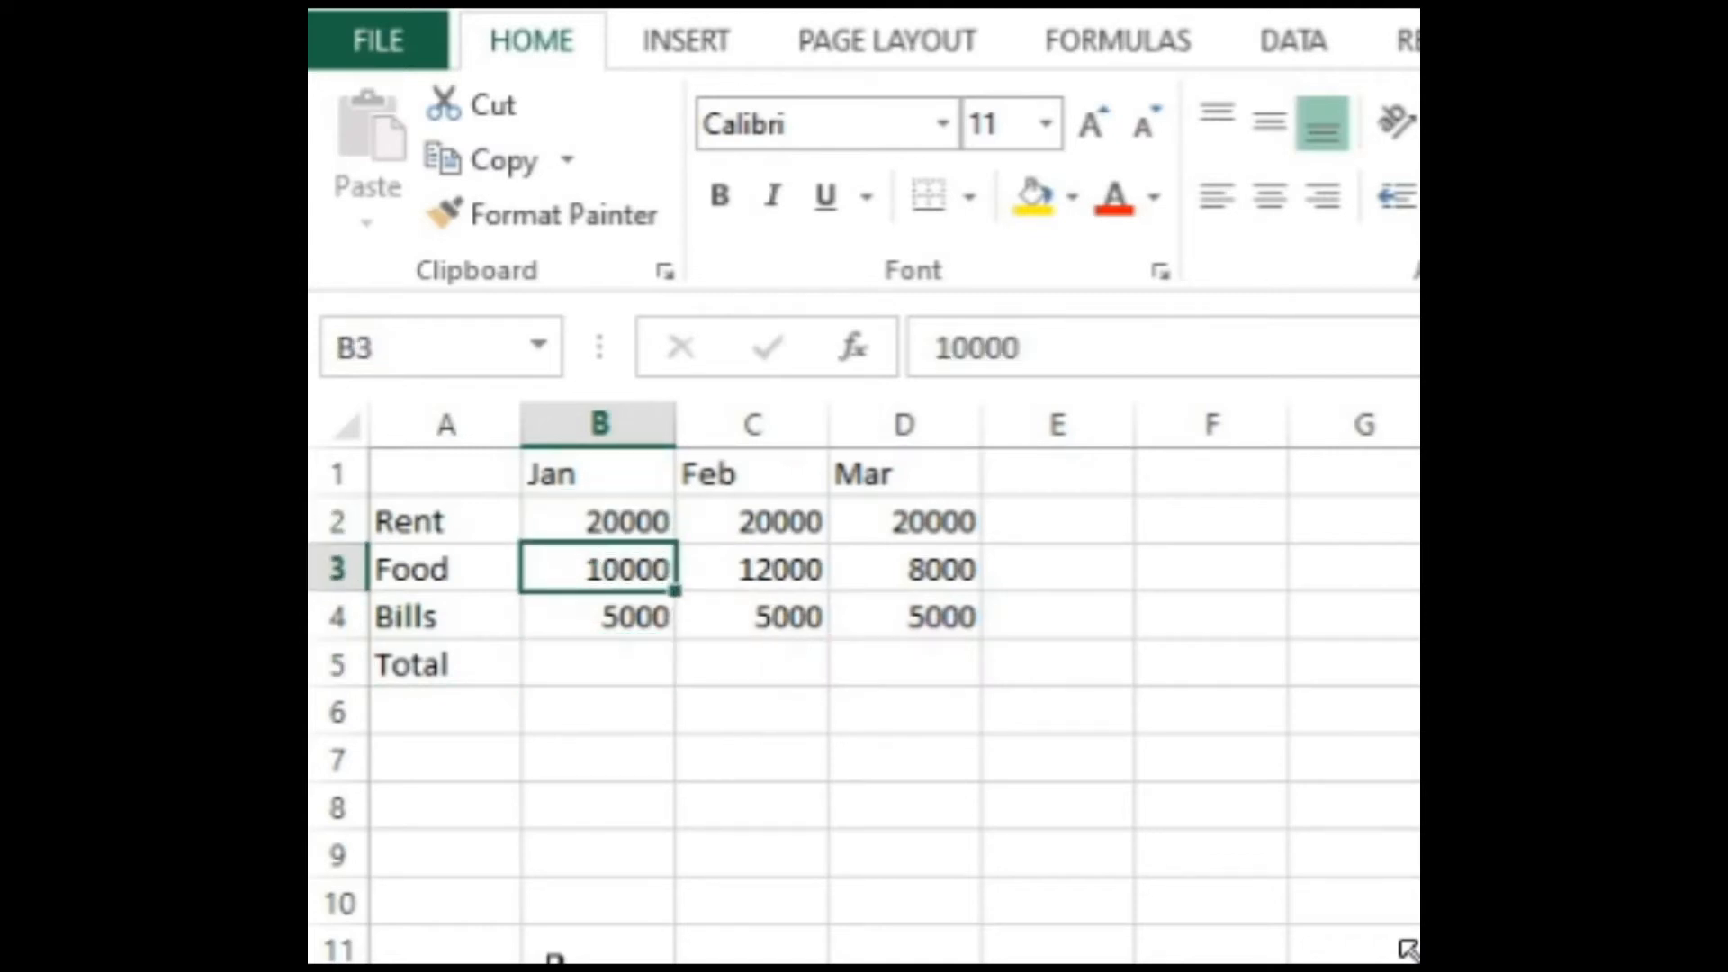
pyautogui.press('Down')
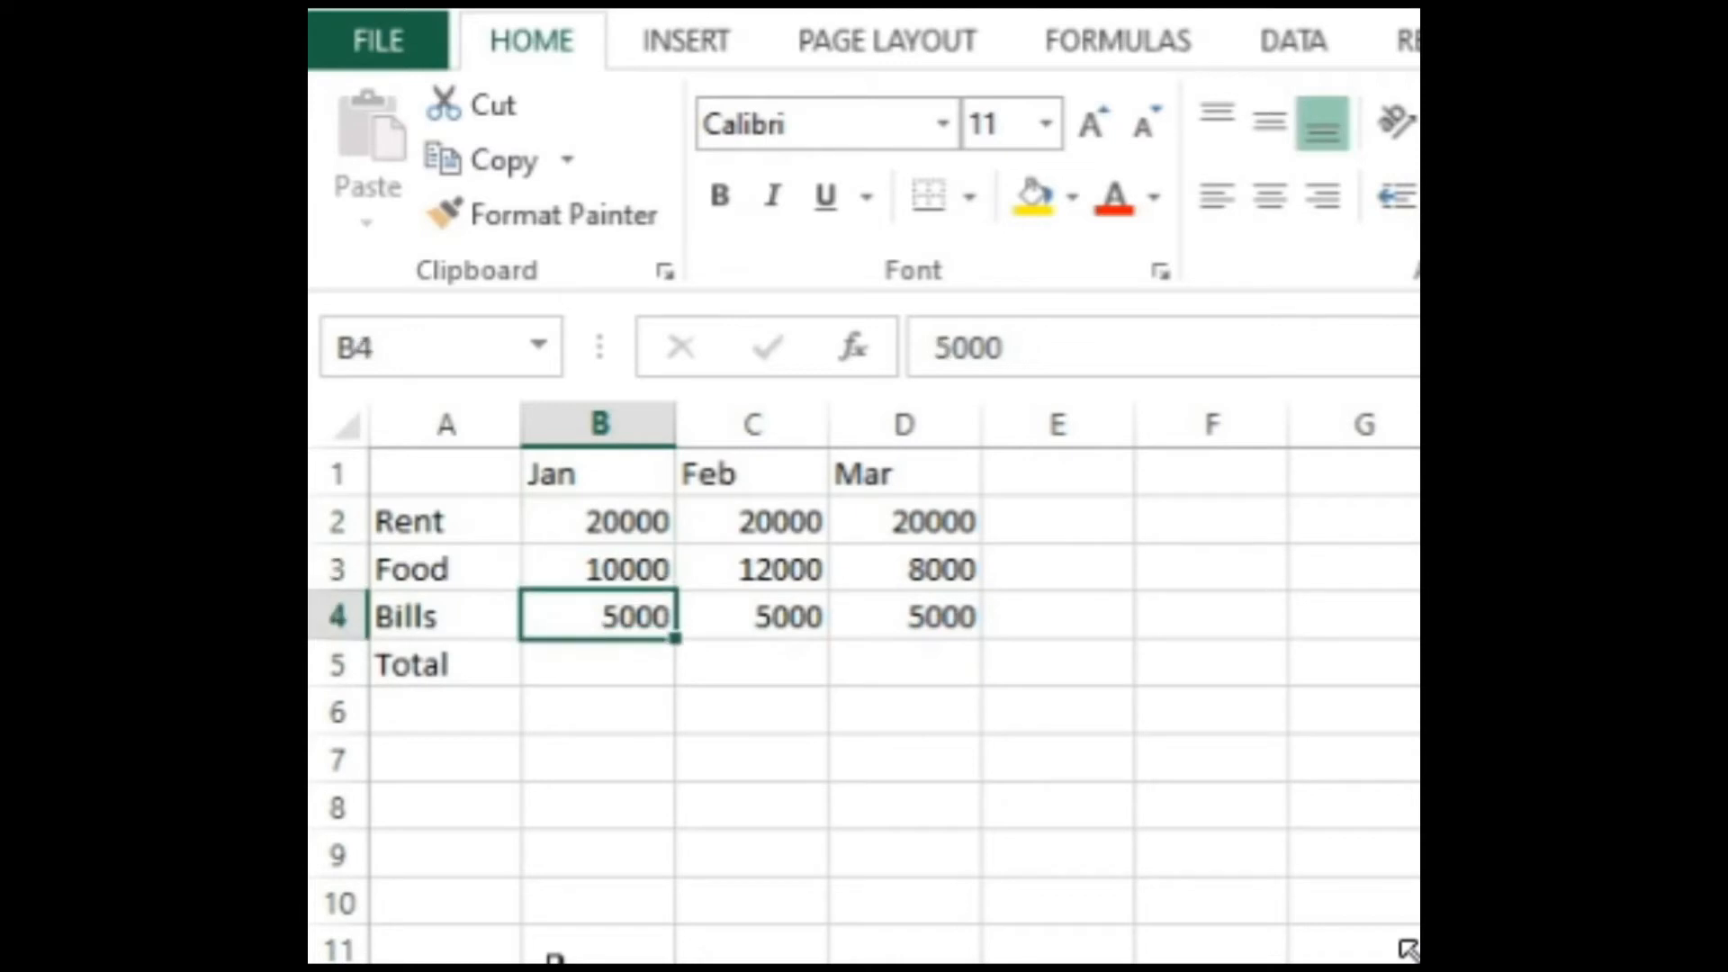
pyautogui.press('Down')
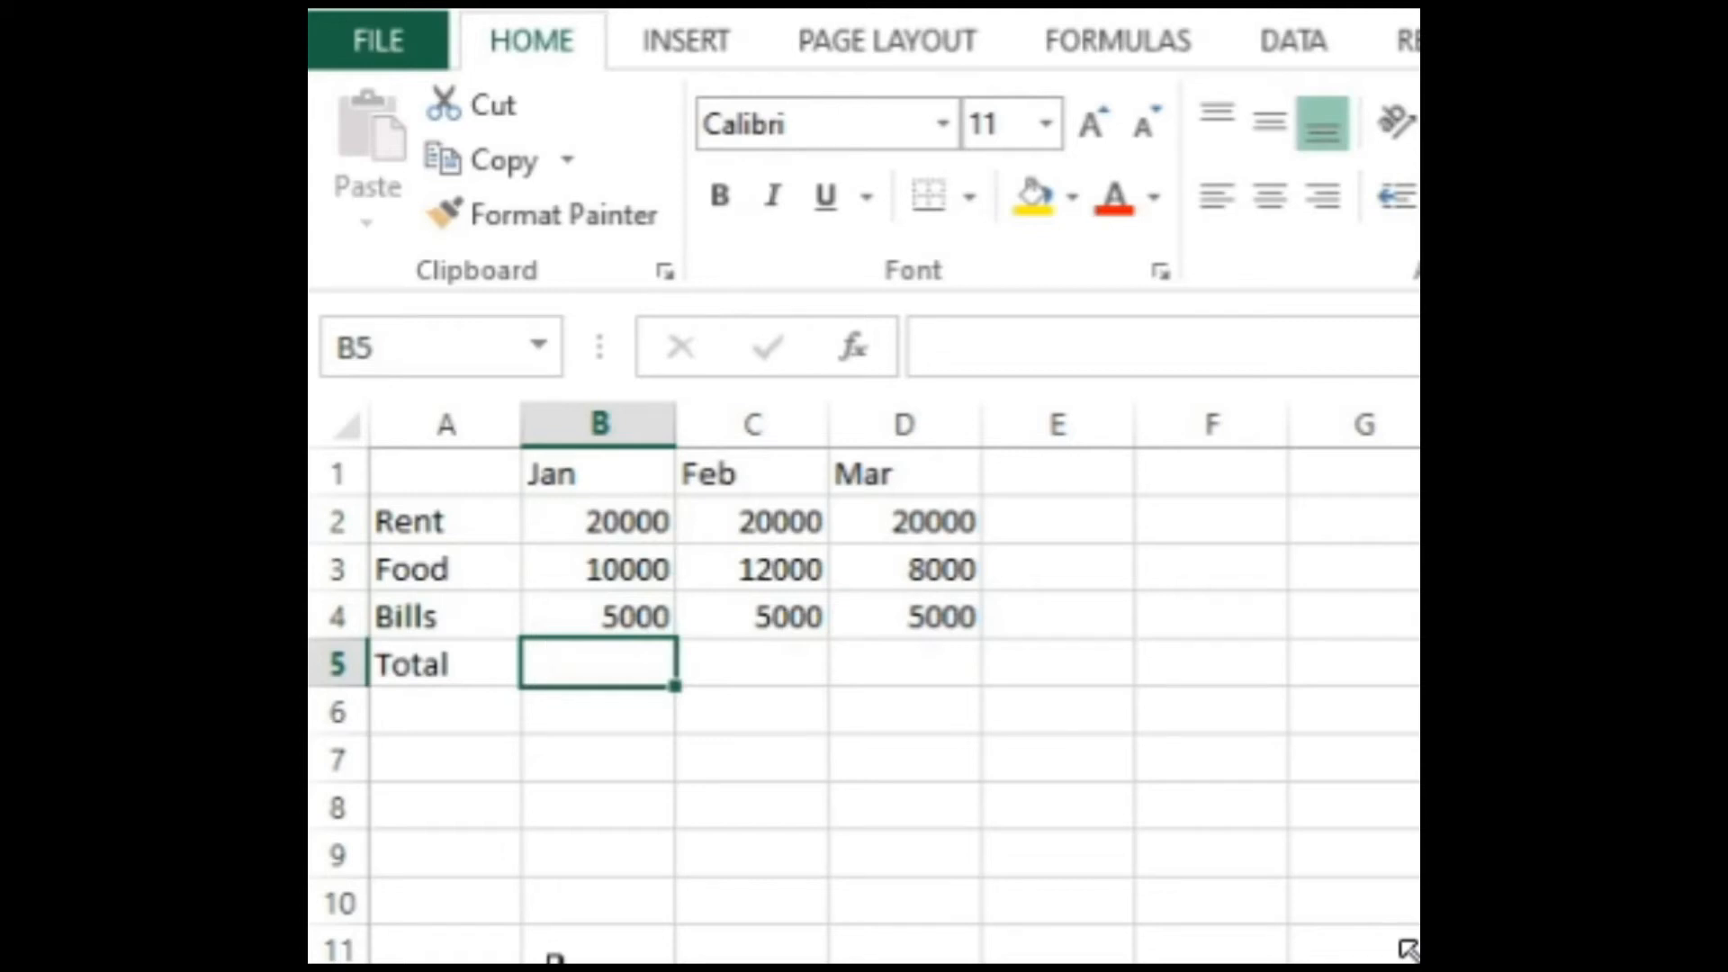
pyautogui.write('b')
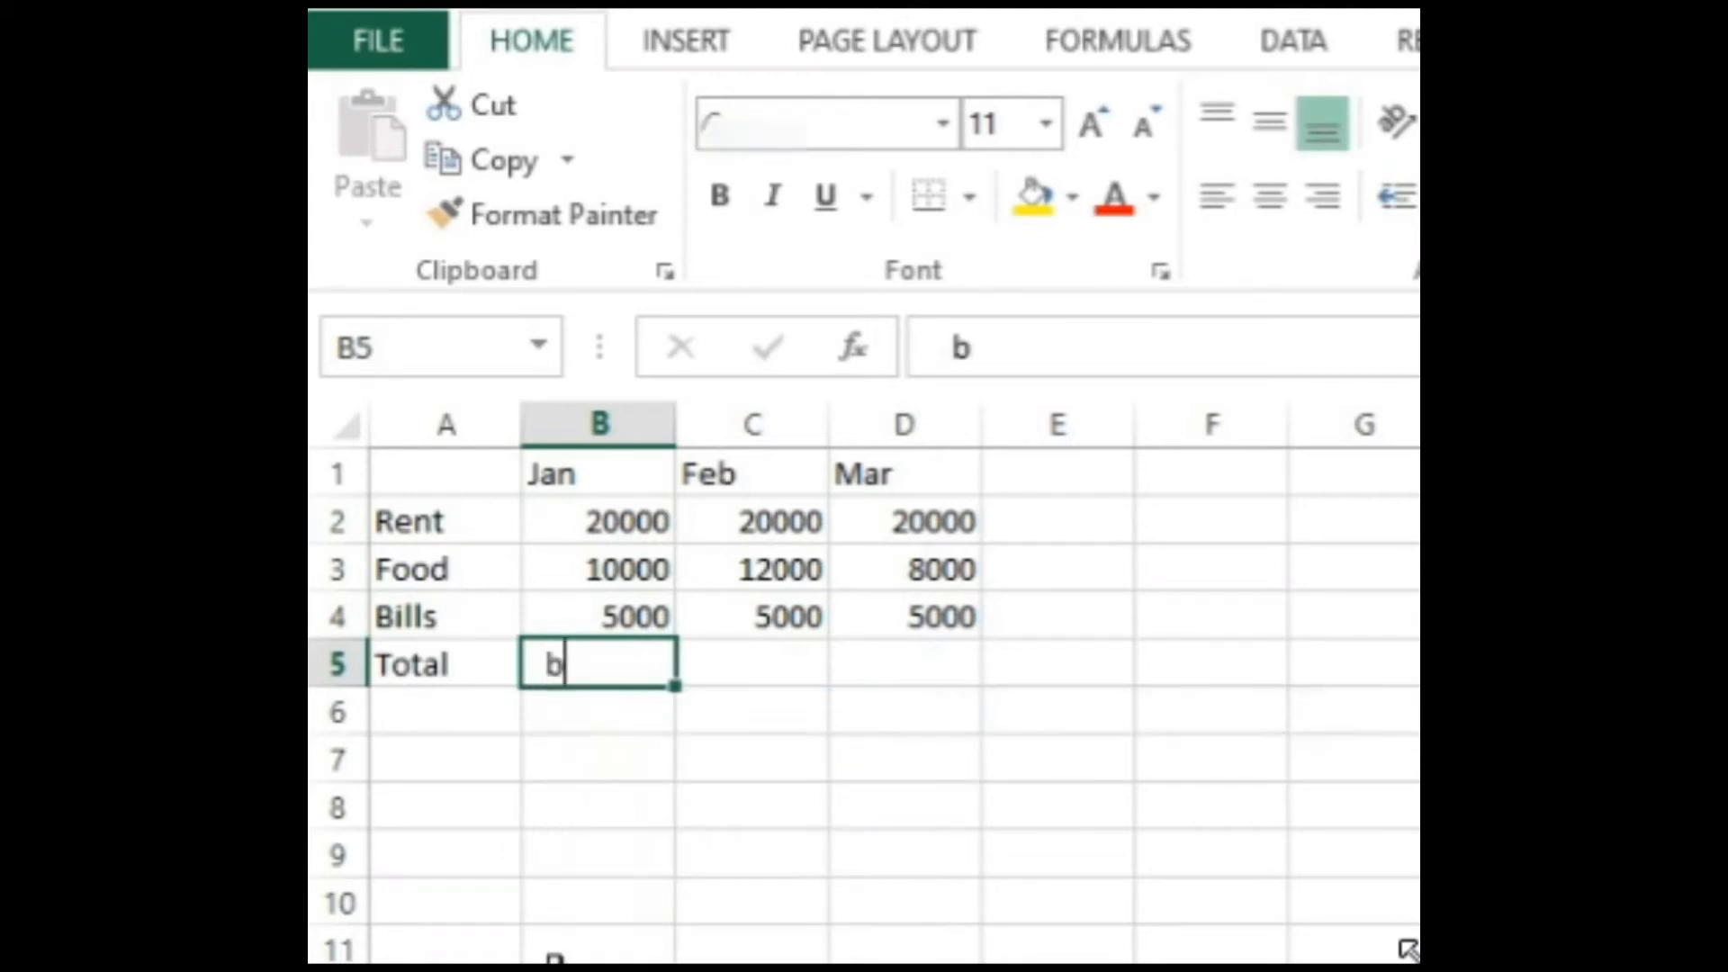
pyautogui.write('2')
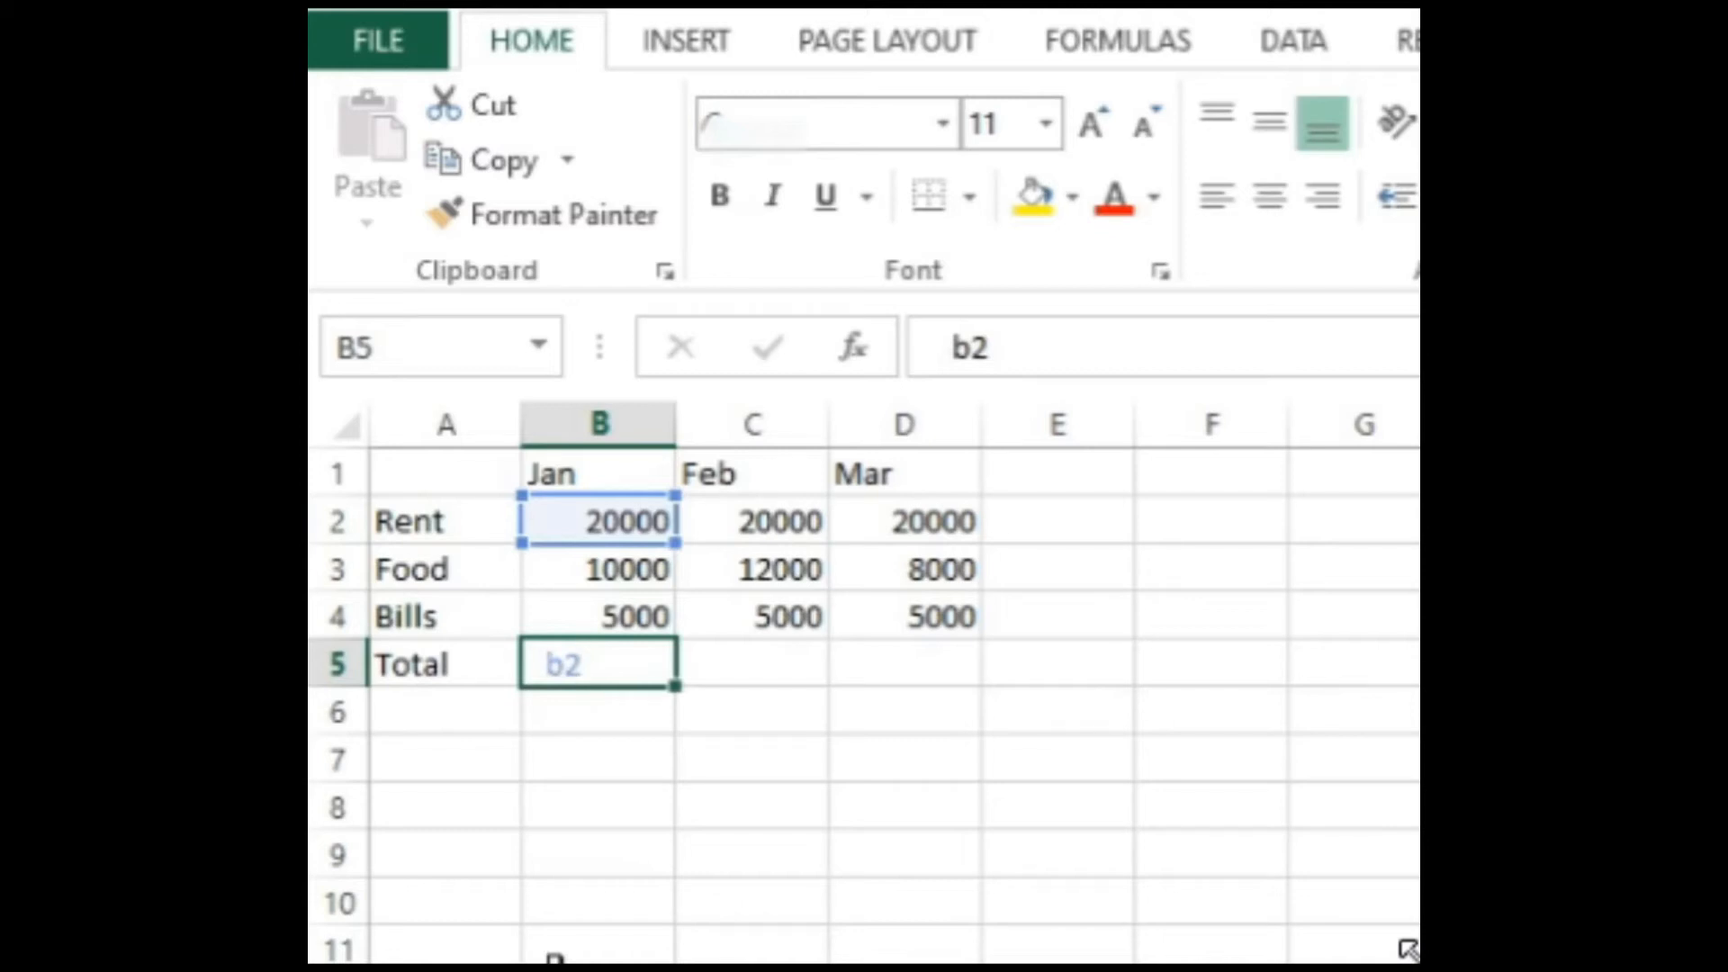
pyautogui.write('+b3')
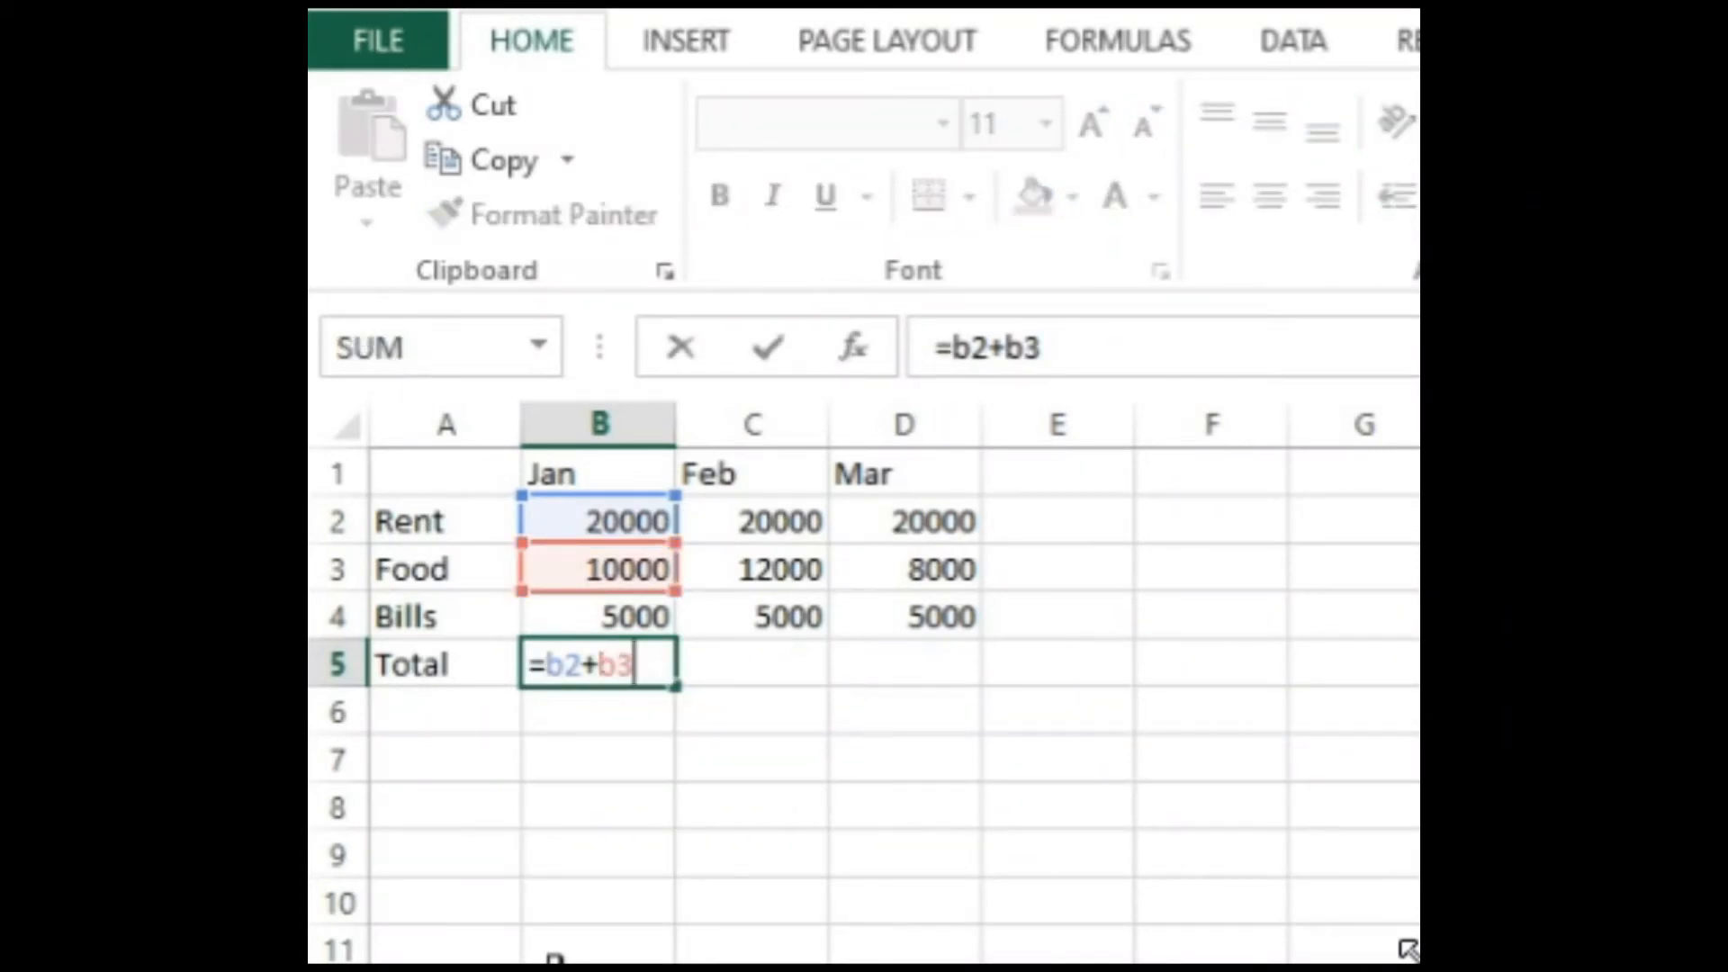
pyautogui.write('+b4')
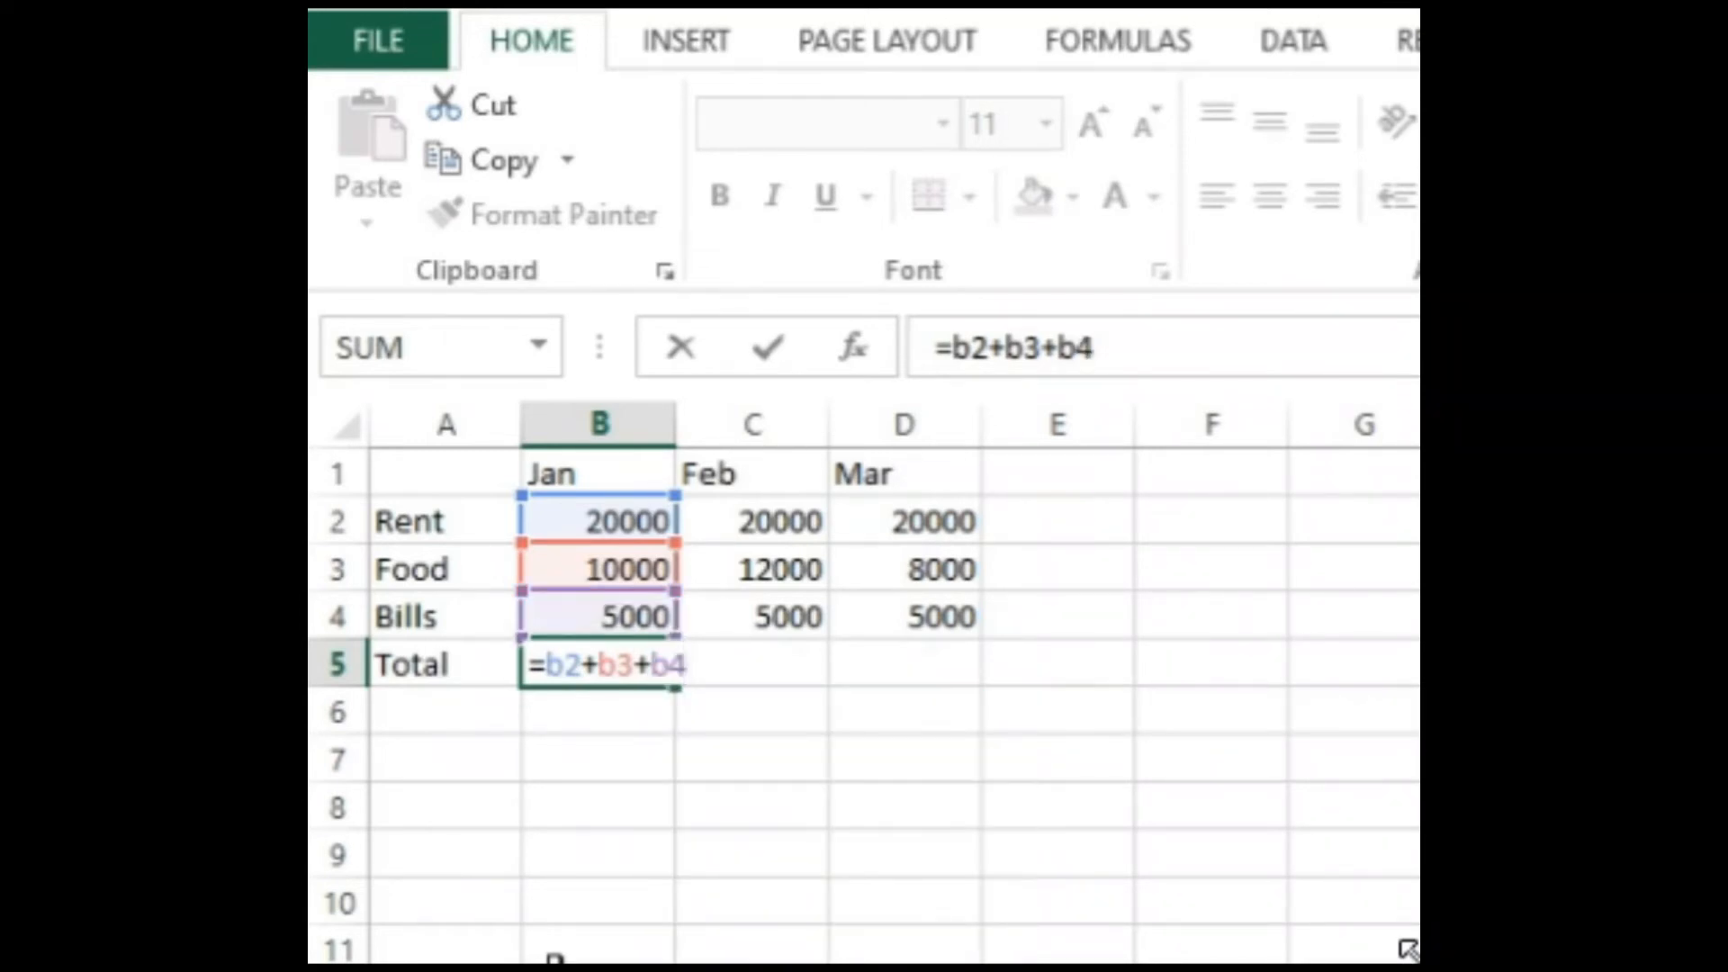
pyautogui.press('Return')
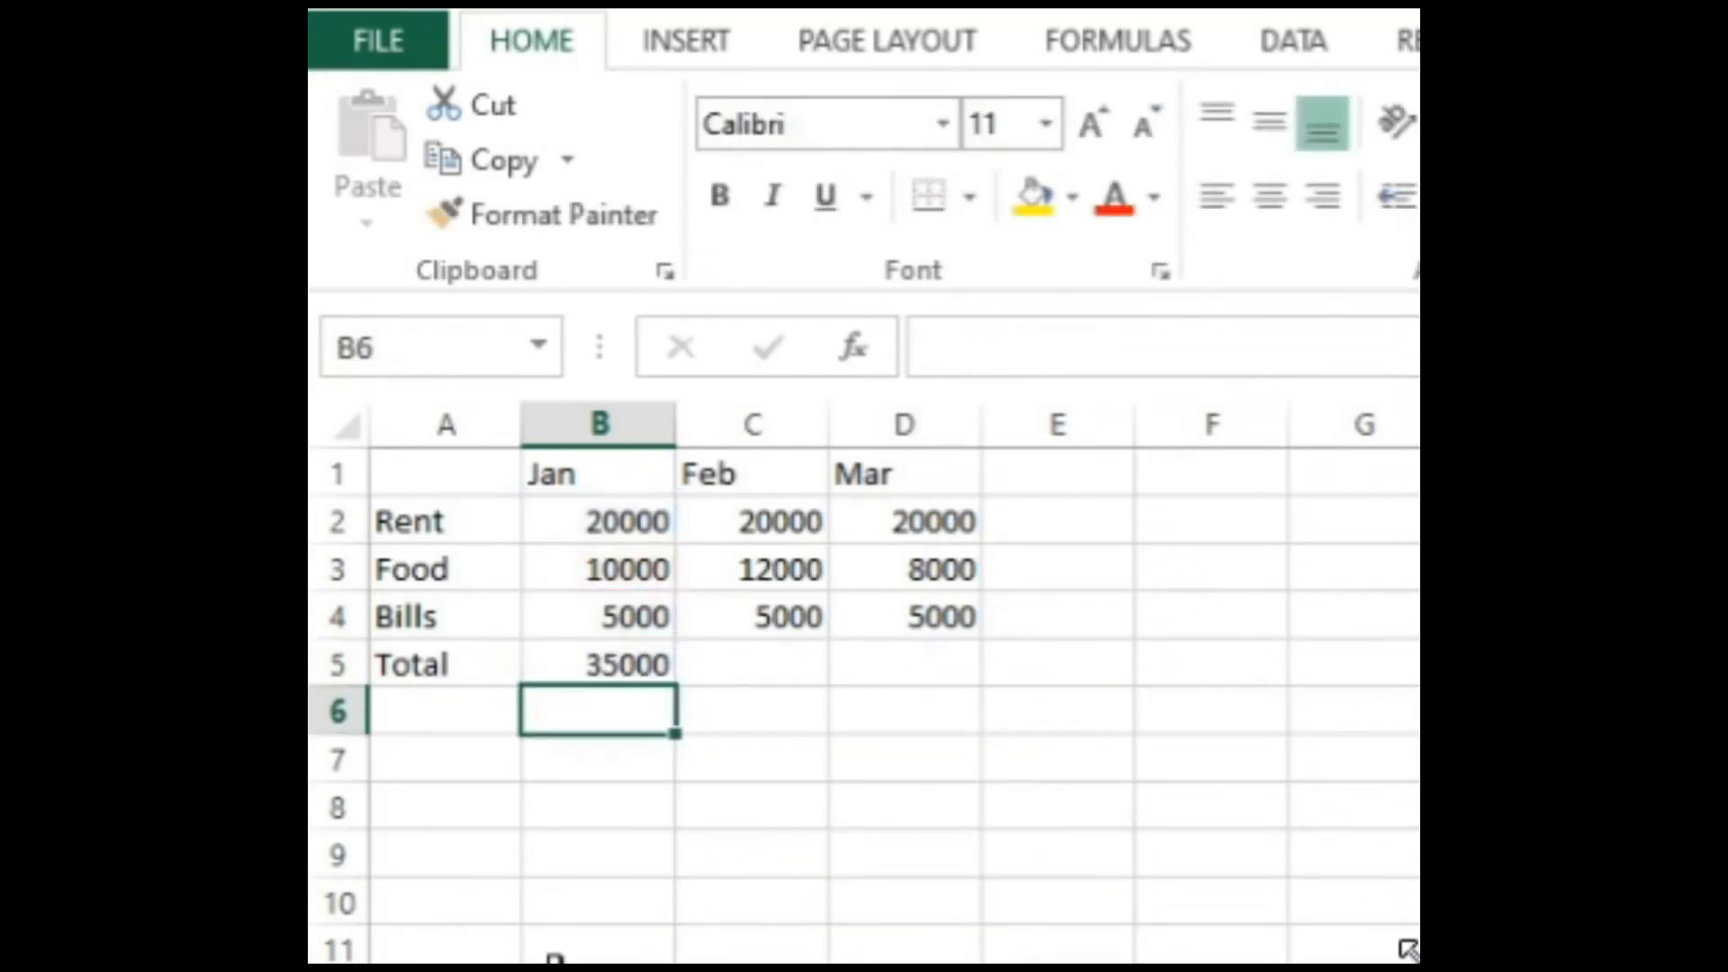
# Step: Enter the formula =C2+C3+C4 in cell C5 for the February total, and clear that cell again
pyautogui.press('Up')
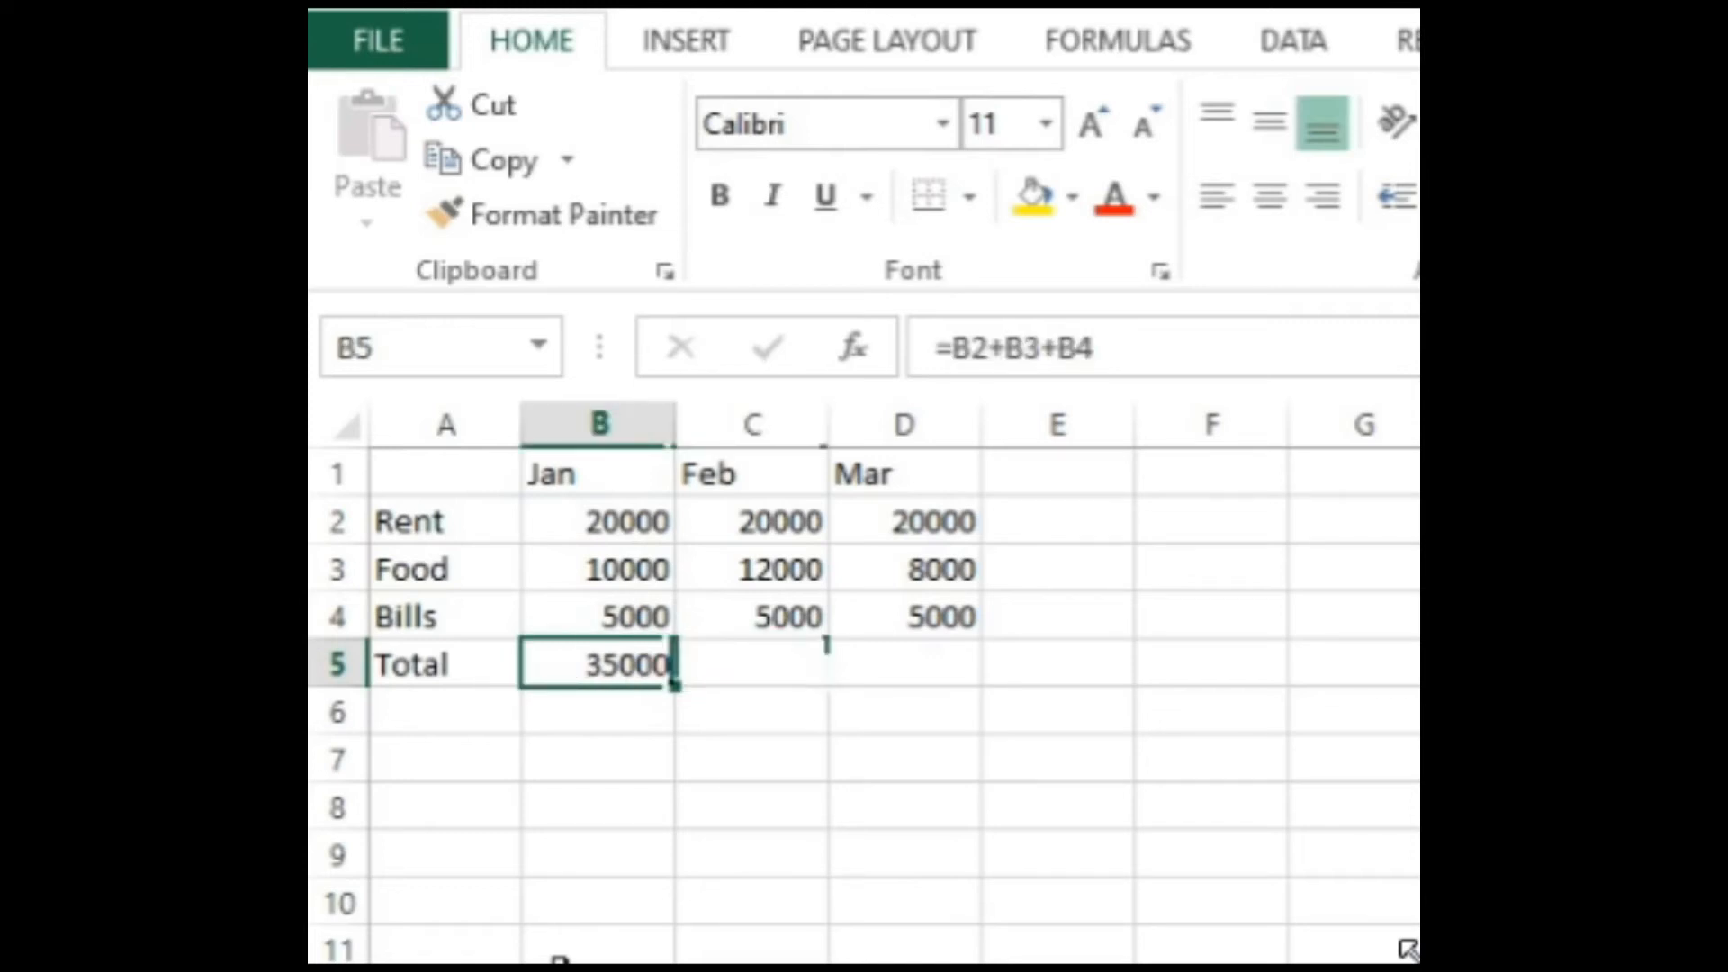
pyautogui.write('=')
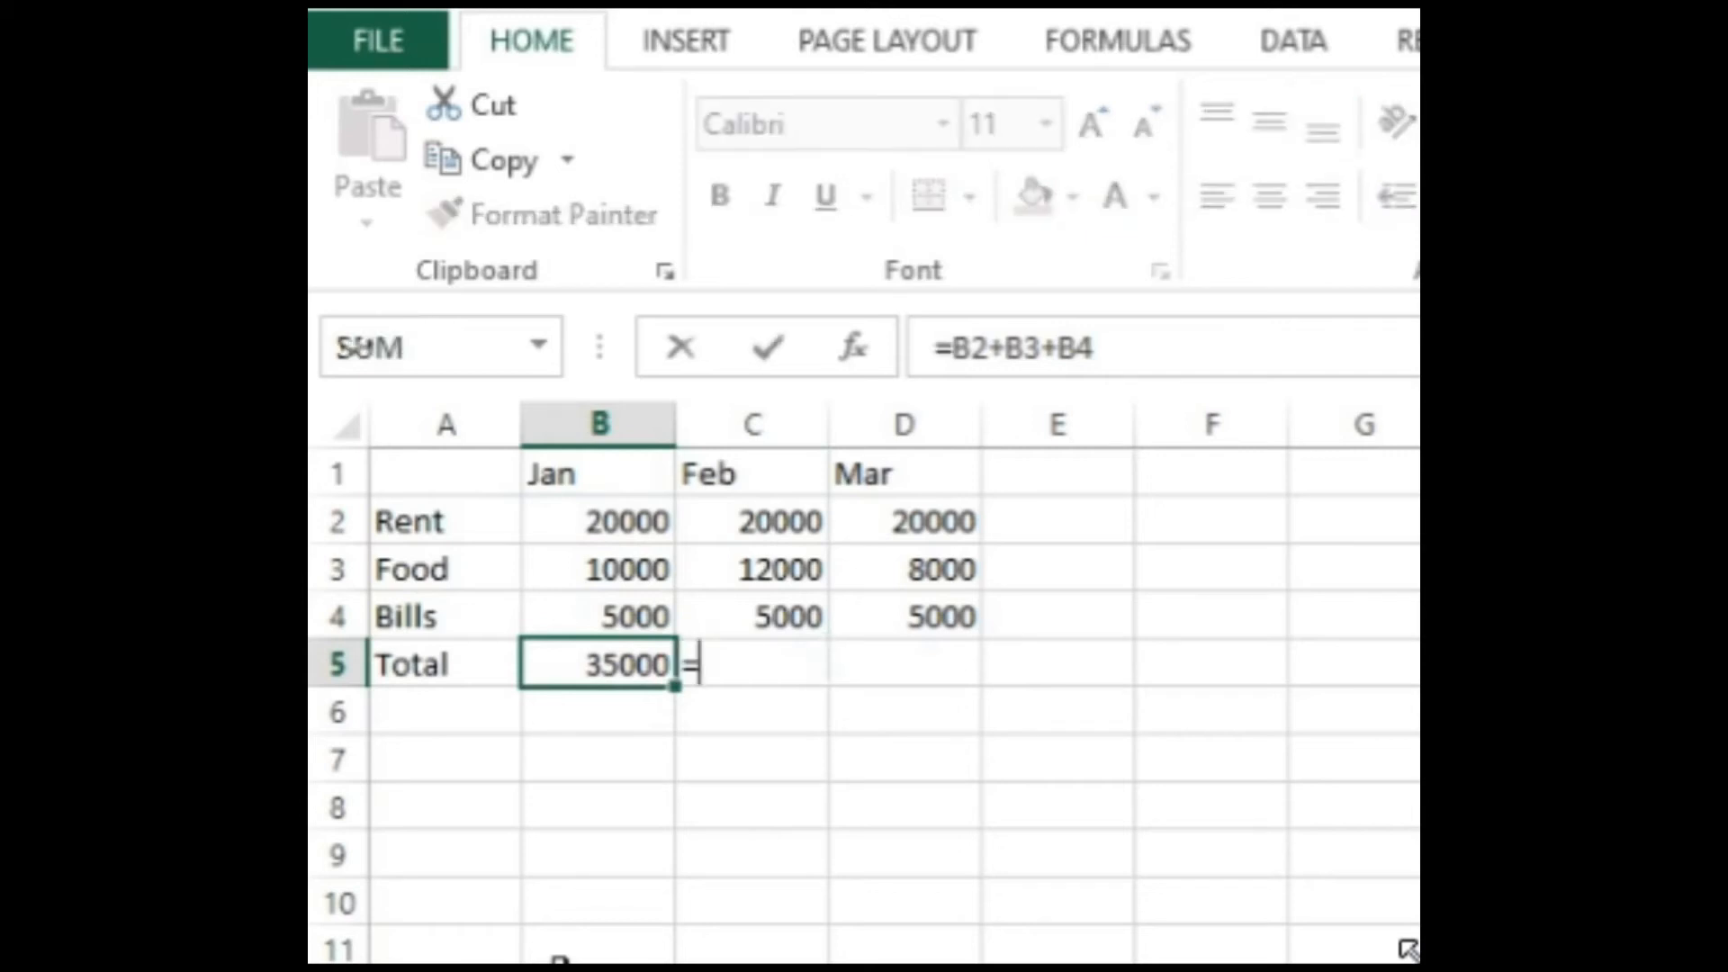
pyautogui.press('Up')
pyautogui.press('Up')
pyautogui.press('Up')
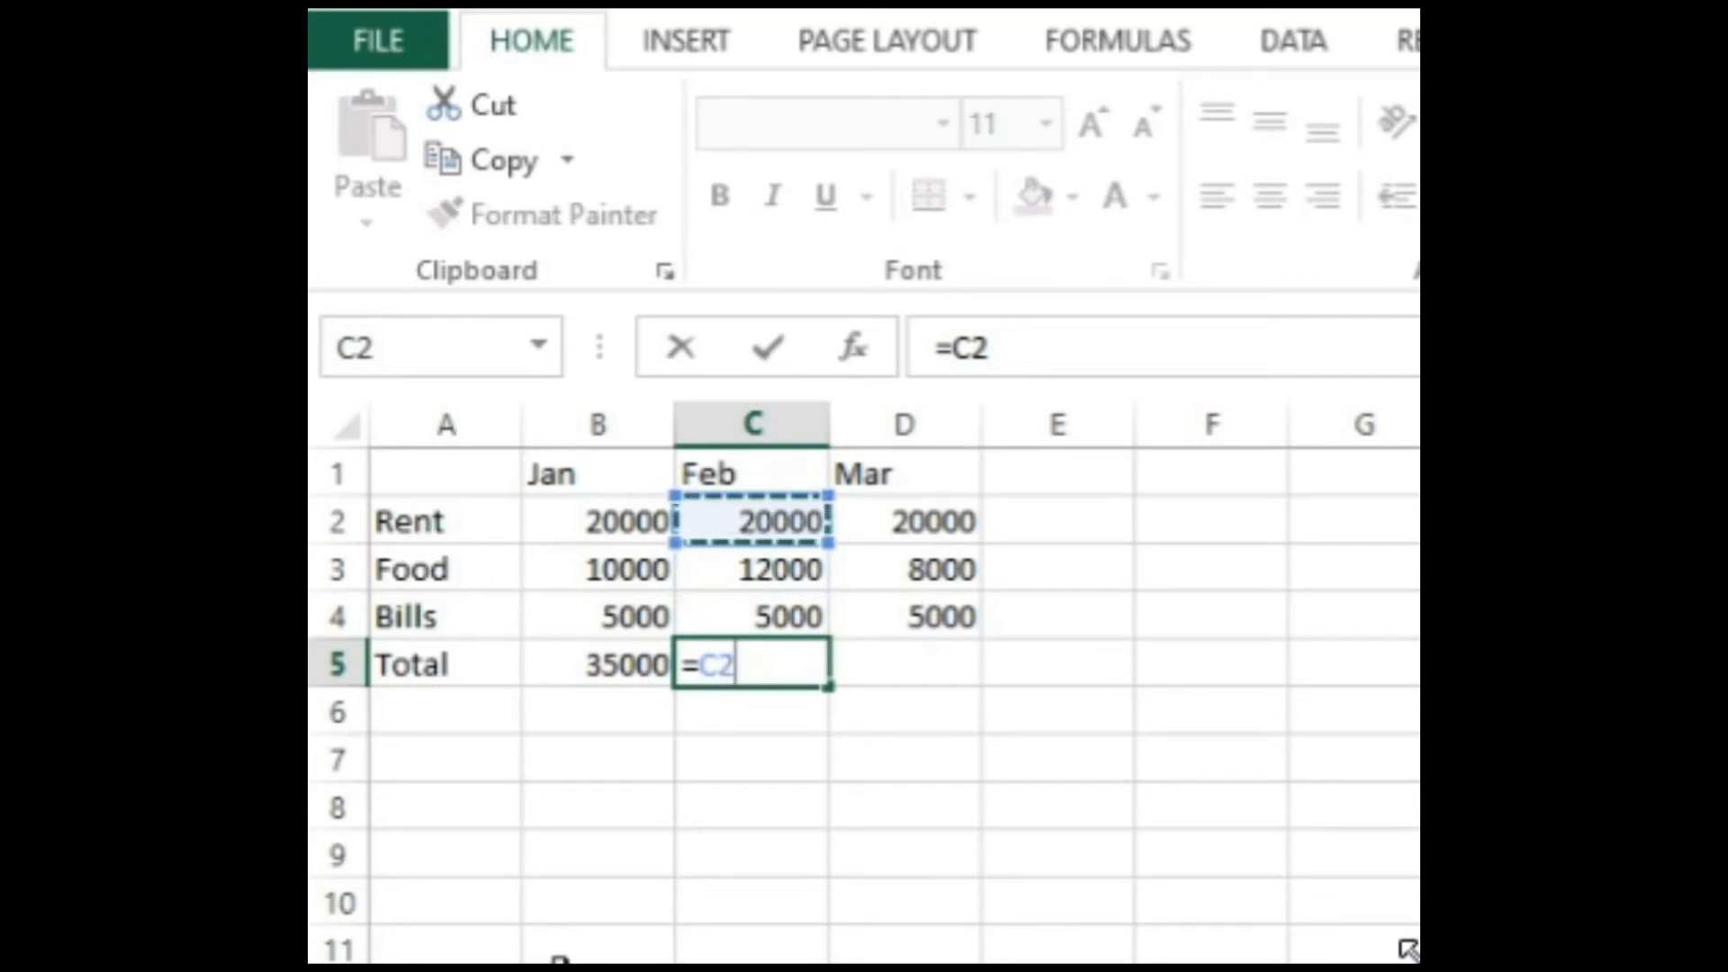
pyautogui.write('+')
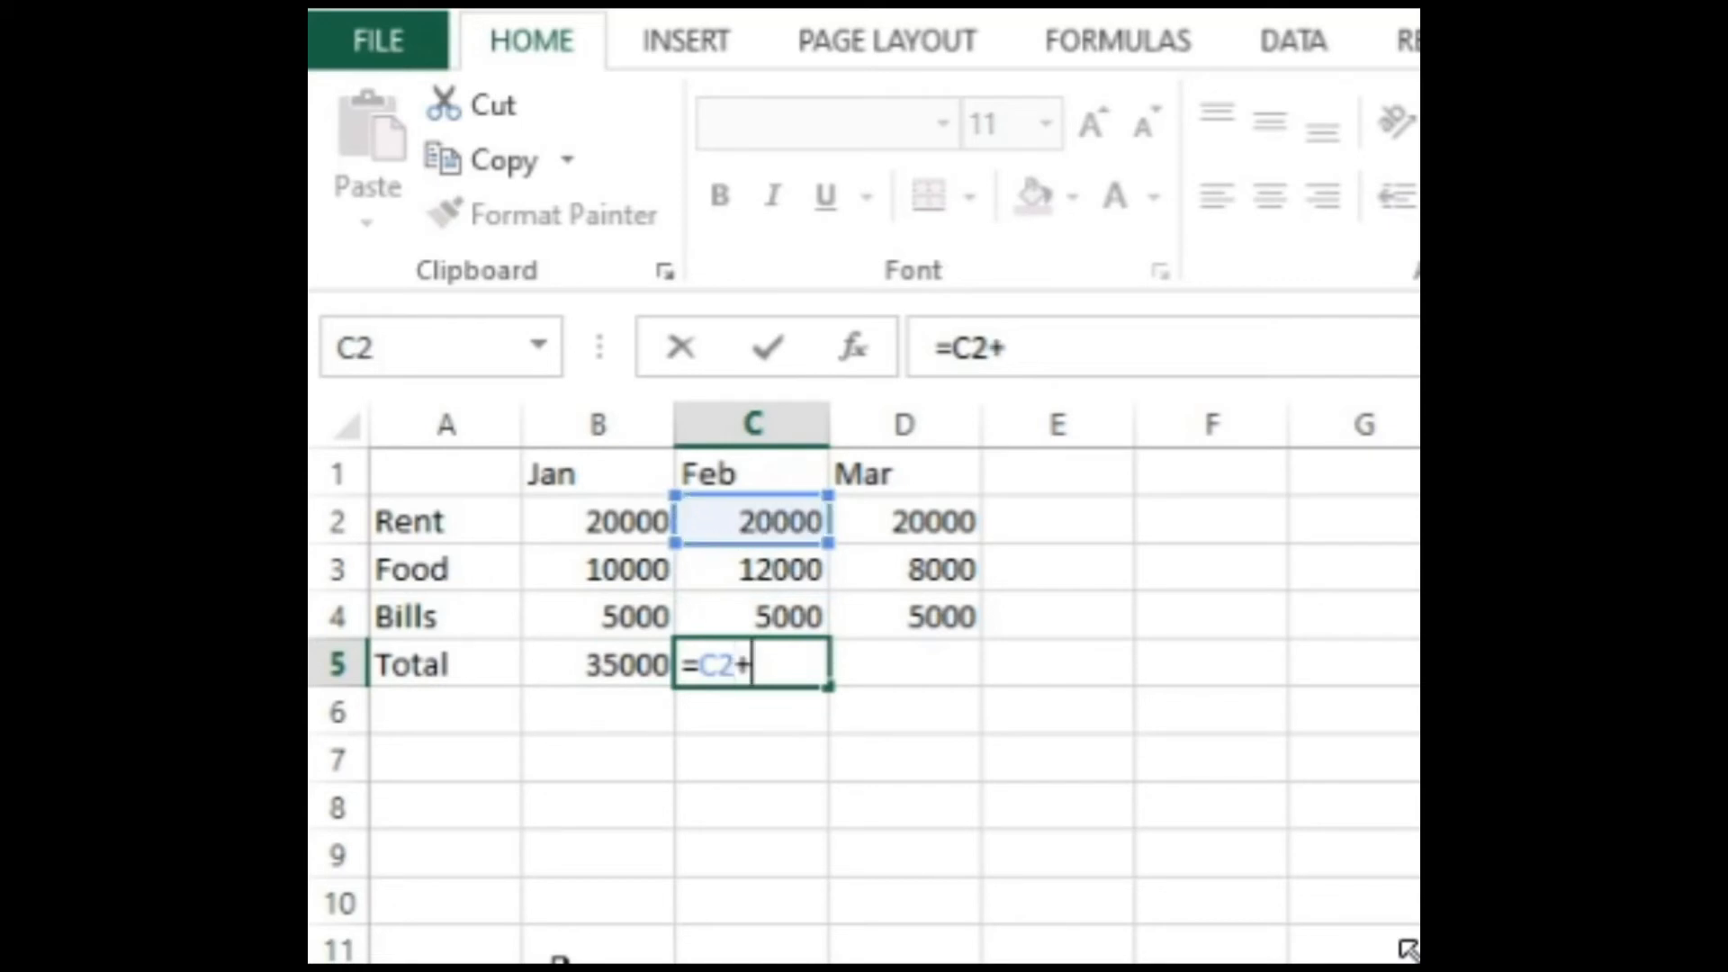
pyautogui.press('Down')
pyautogui.press('Up')
pyautogui.press('Up')
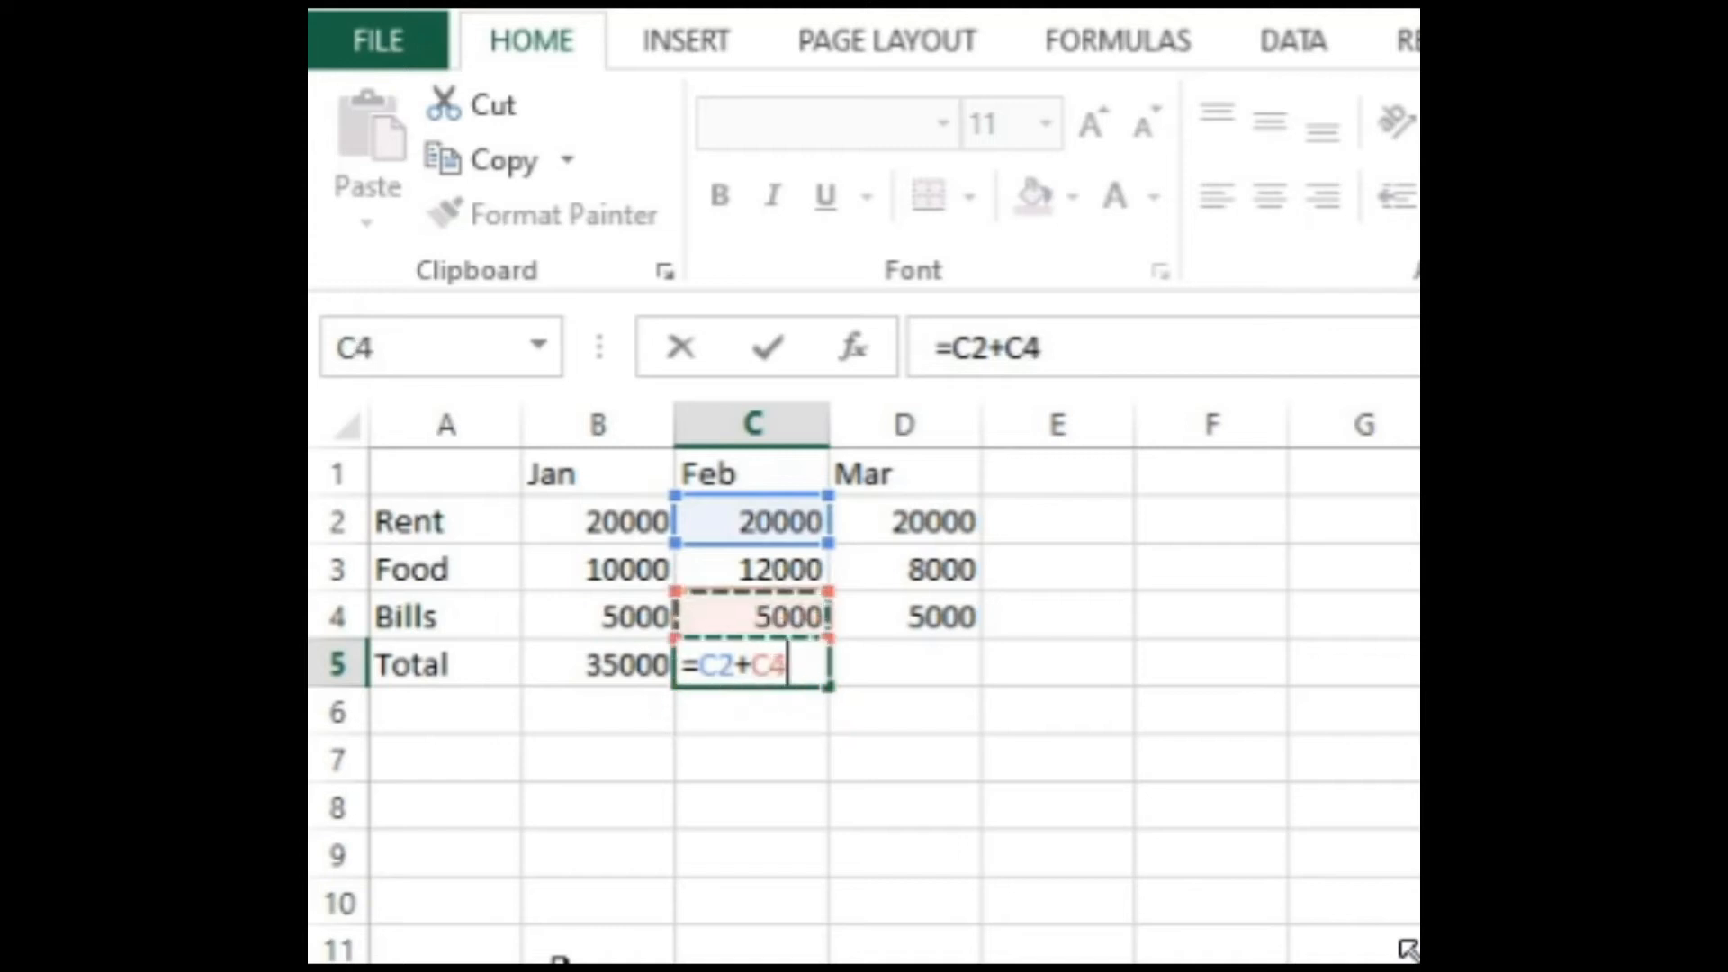
pyautogui.press('Up')
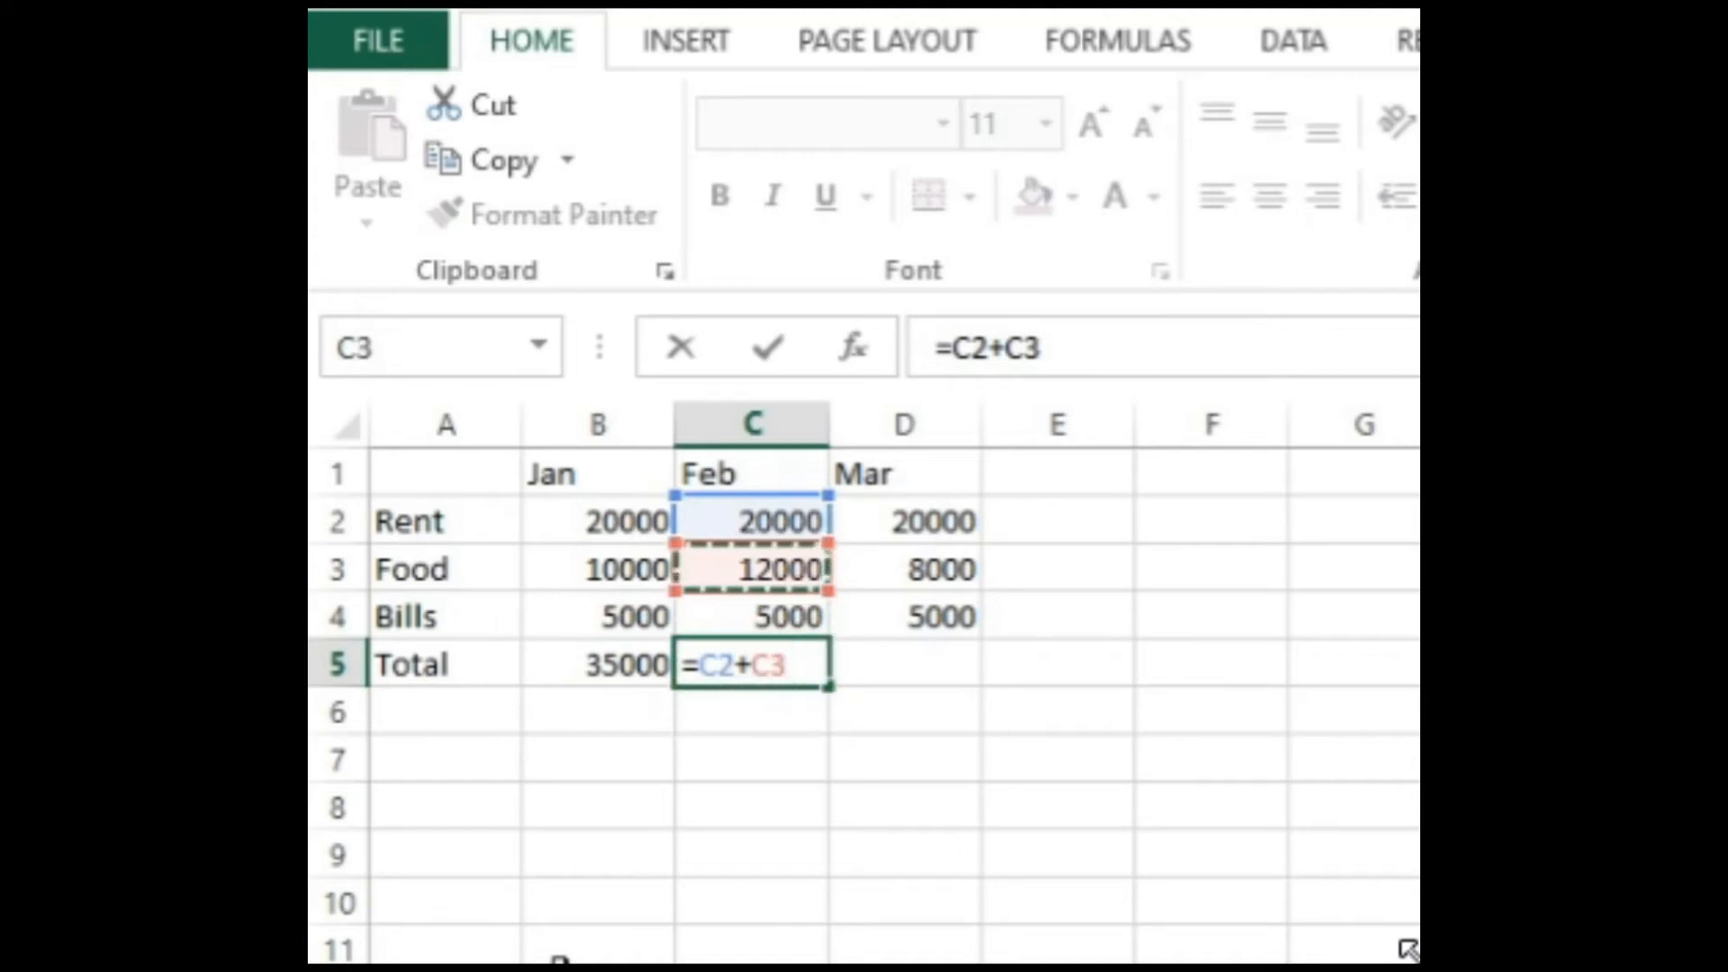
pyautogui.write('+')
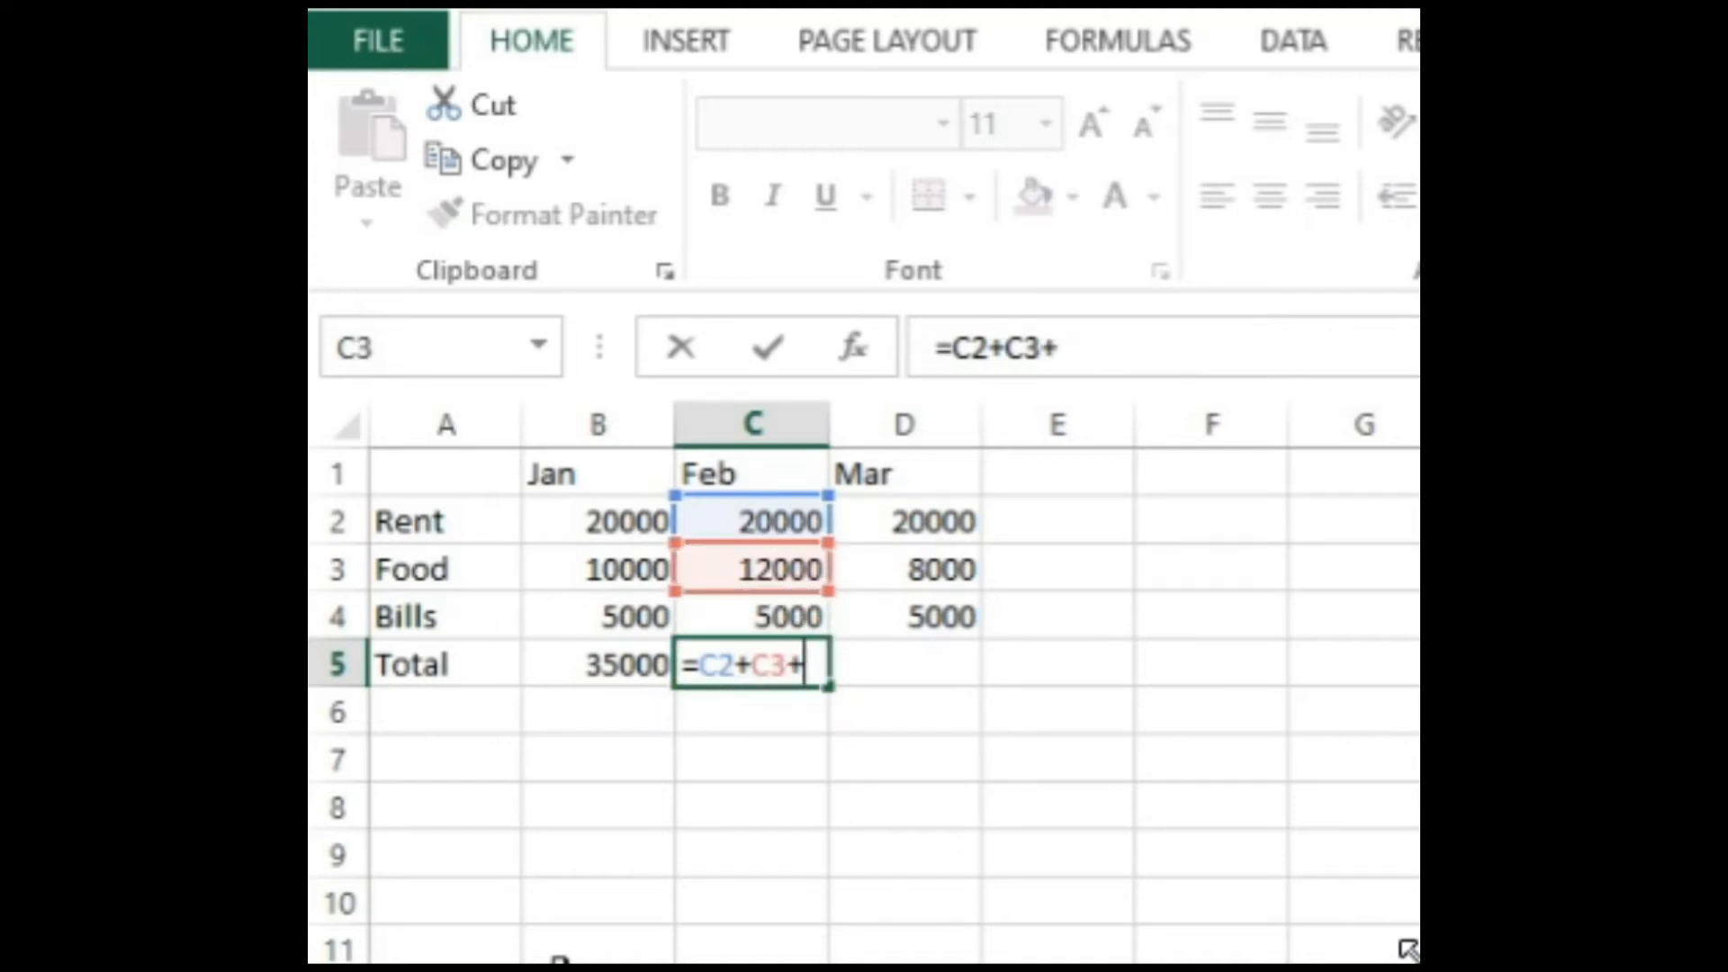
pyautogui.press('Down')
pyautogui.press('Up')
pyautogui.press('Up')
pyautogui.press('Return')
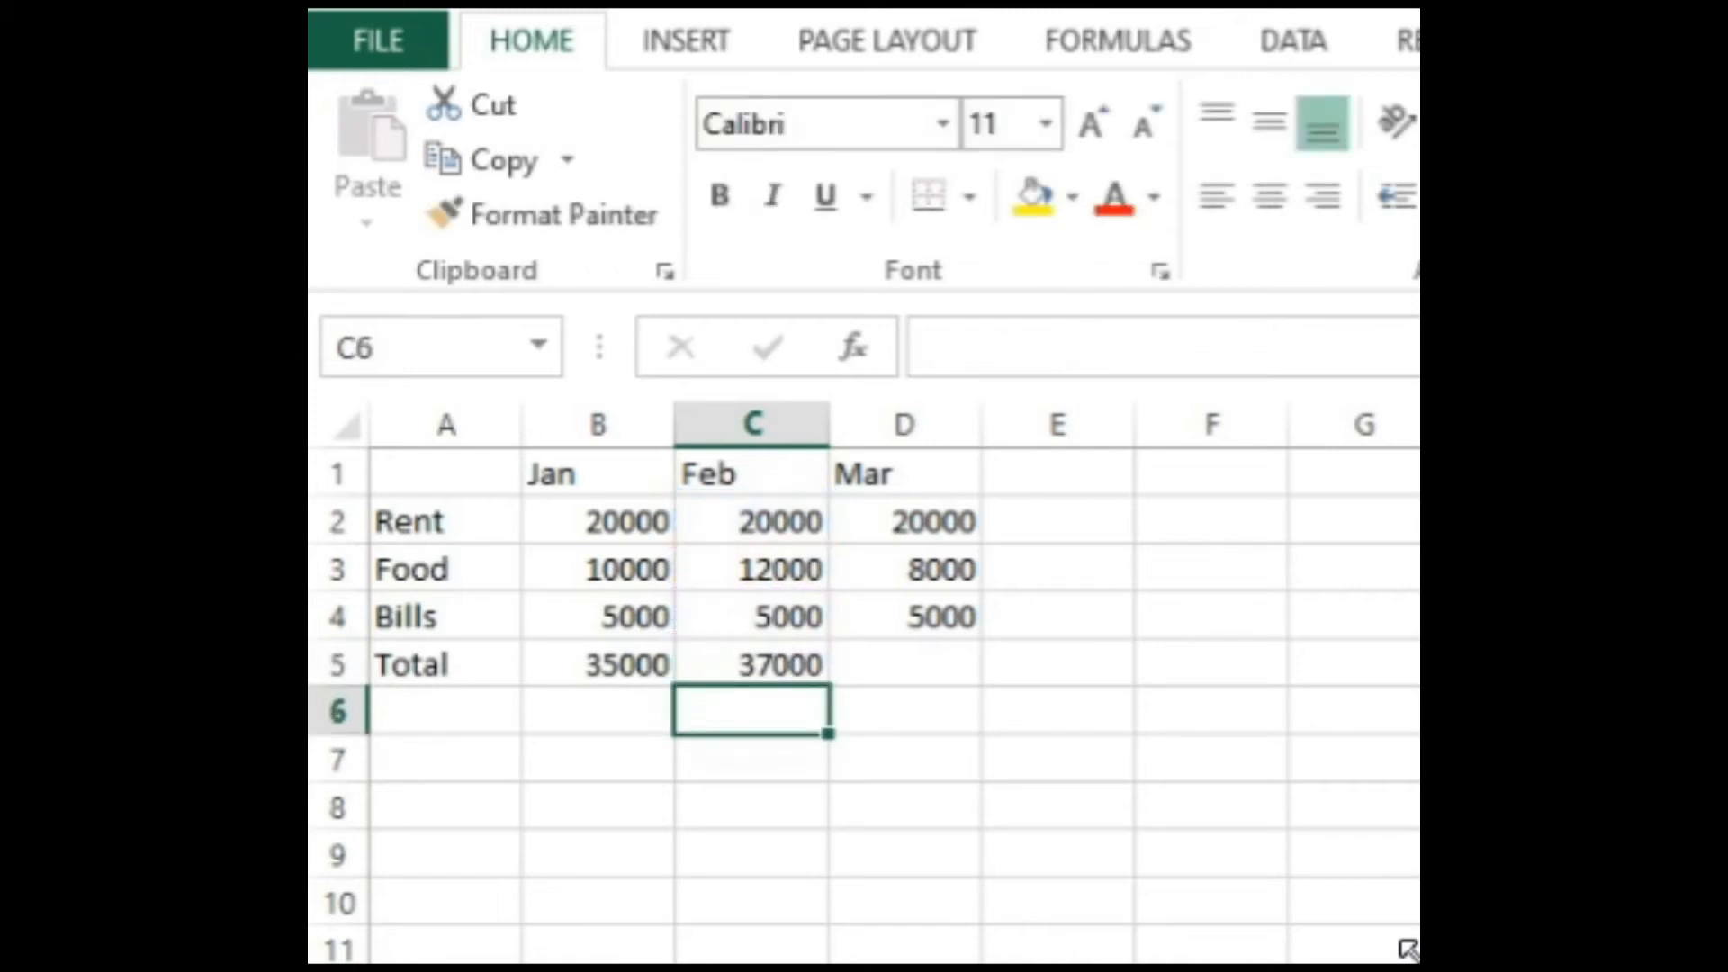
pyautogui.click(797, 663)
pyautogui.press('Delete')
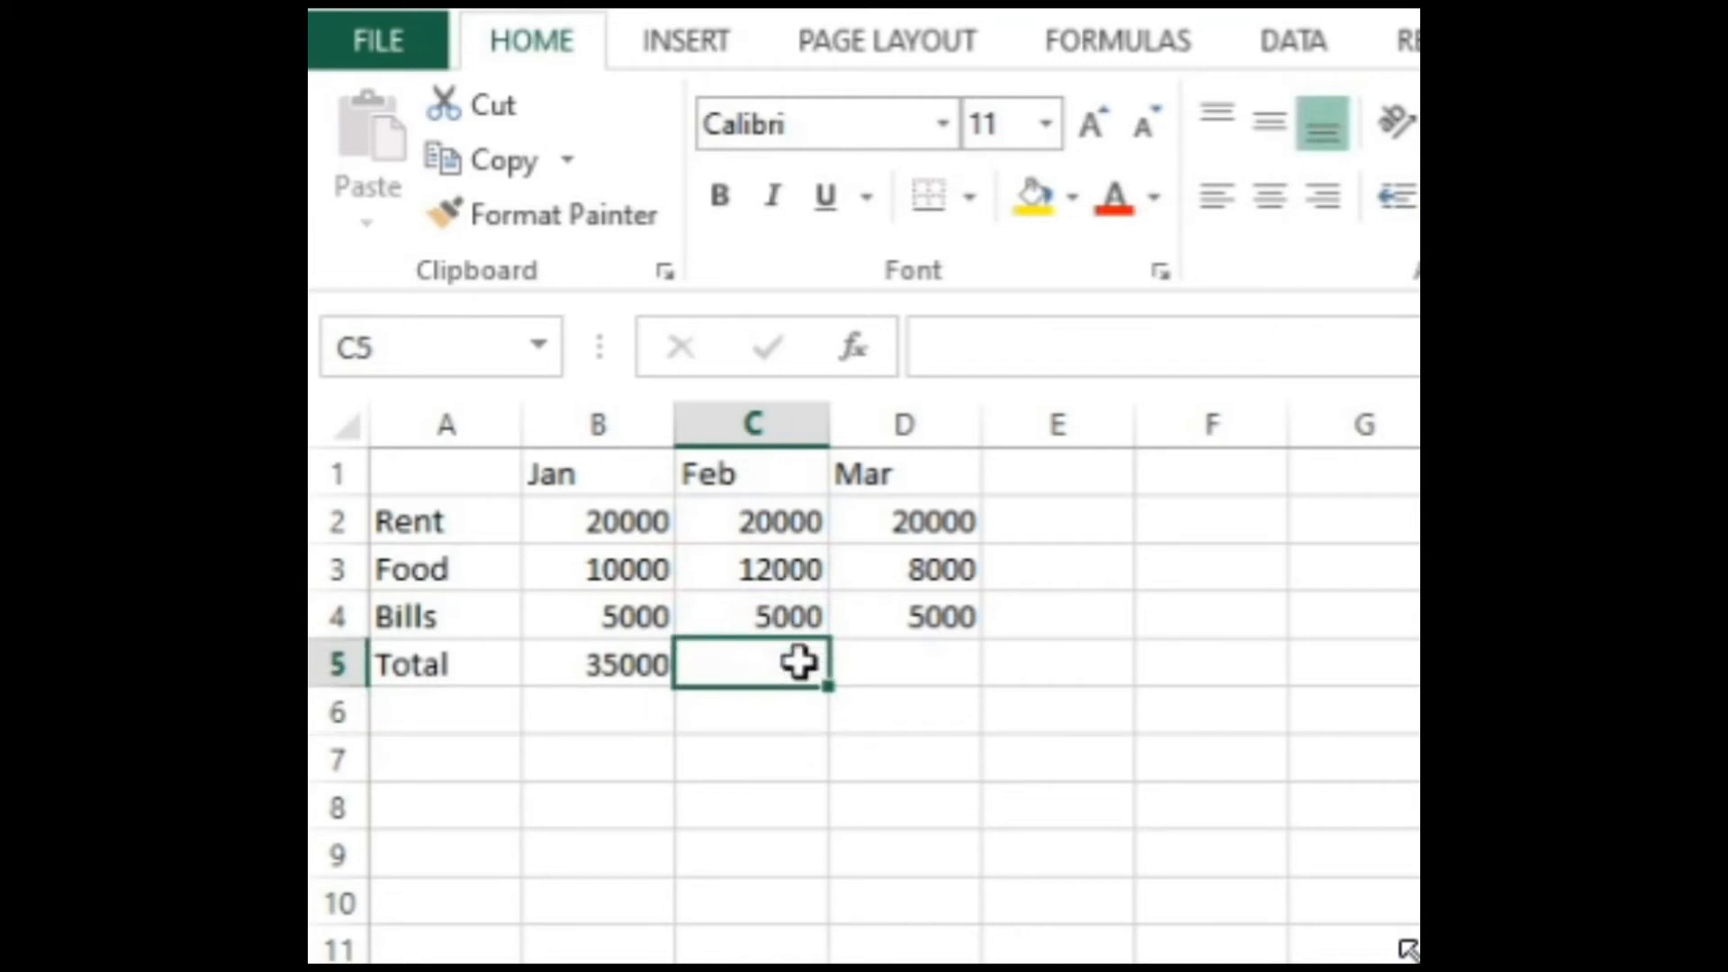
# Step: Fill the January total formula from cell B5 across to C5 and D5 for February and March
pyautogui.click(625, 666)
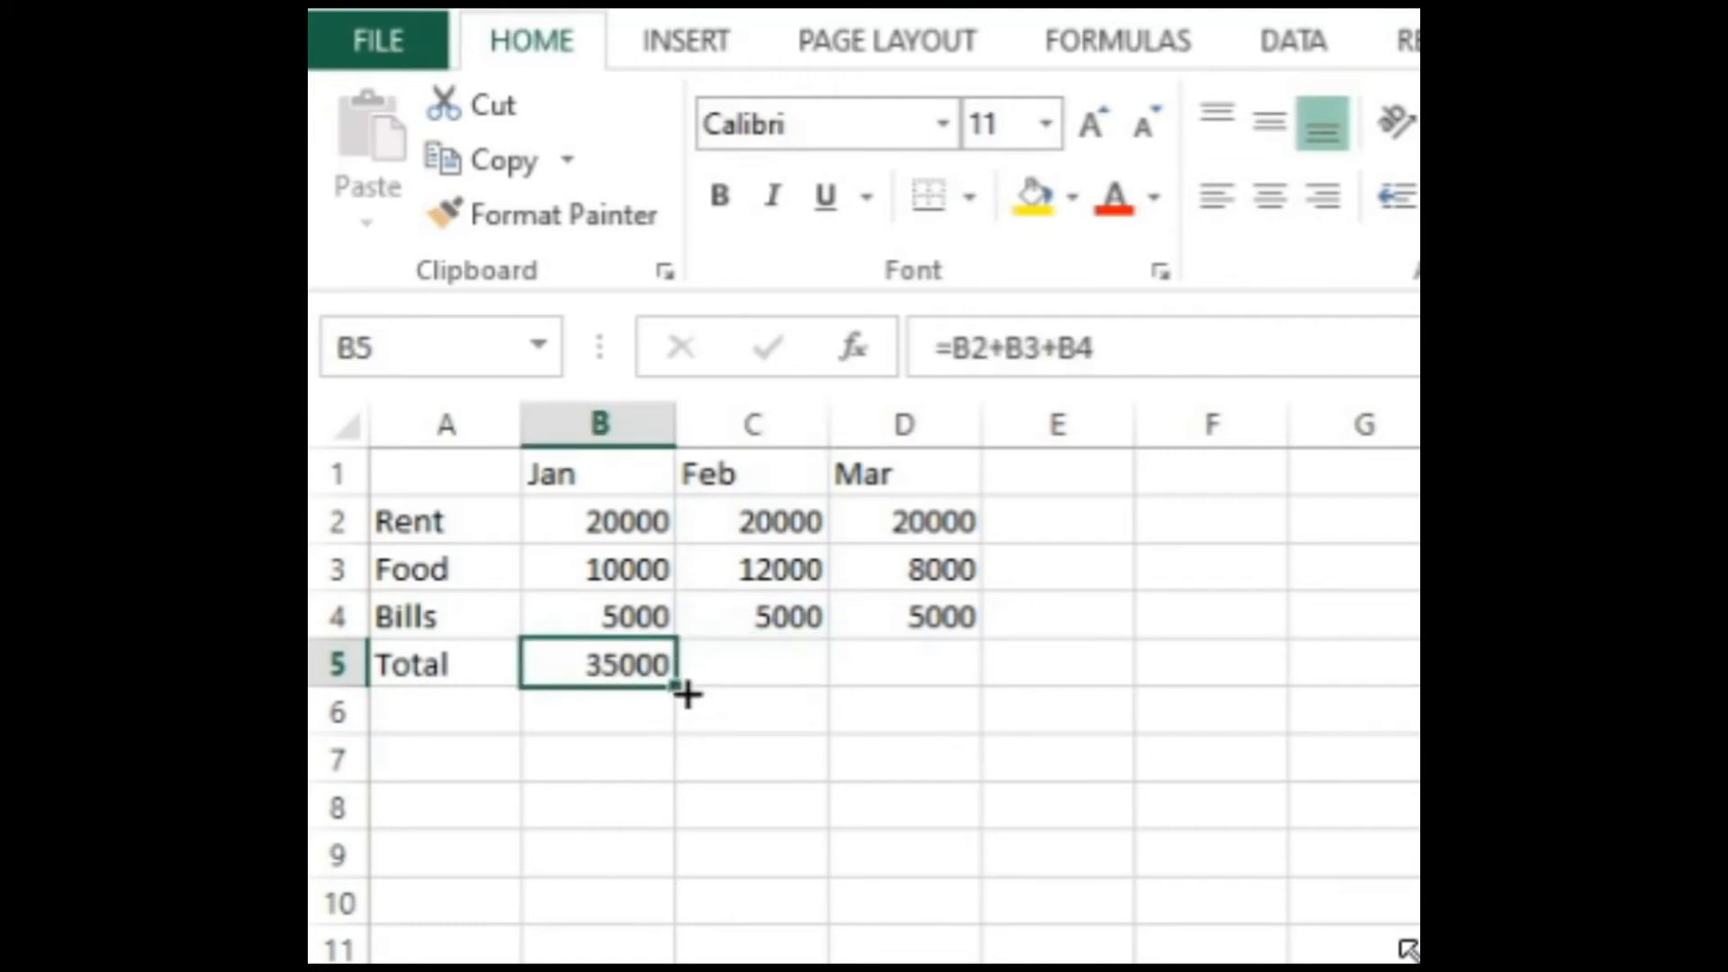
pyautogui.moveTo(675, 691); pyautogui.dragTo(937, 685)
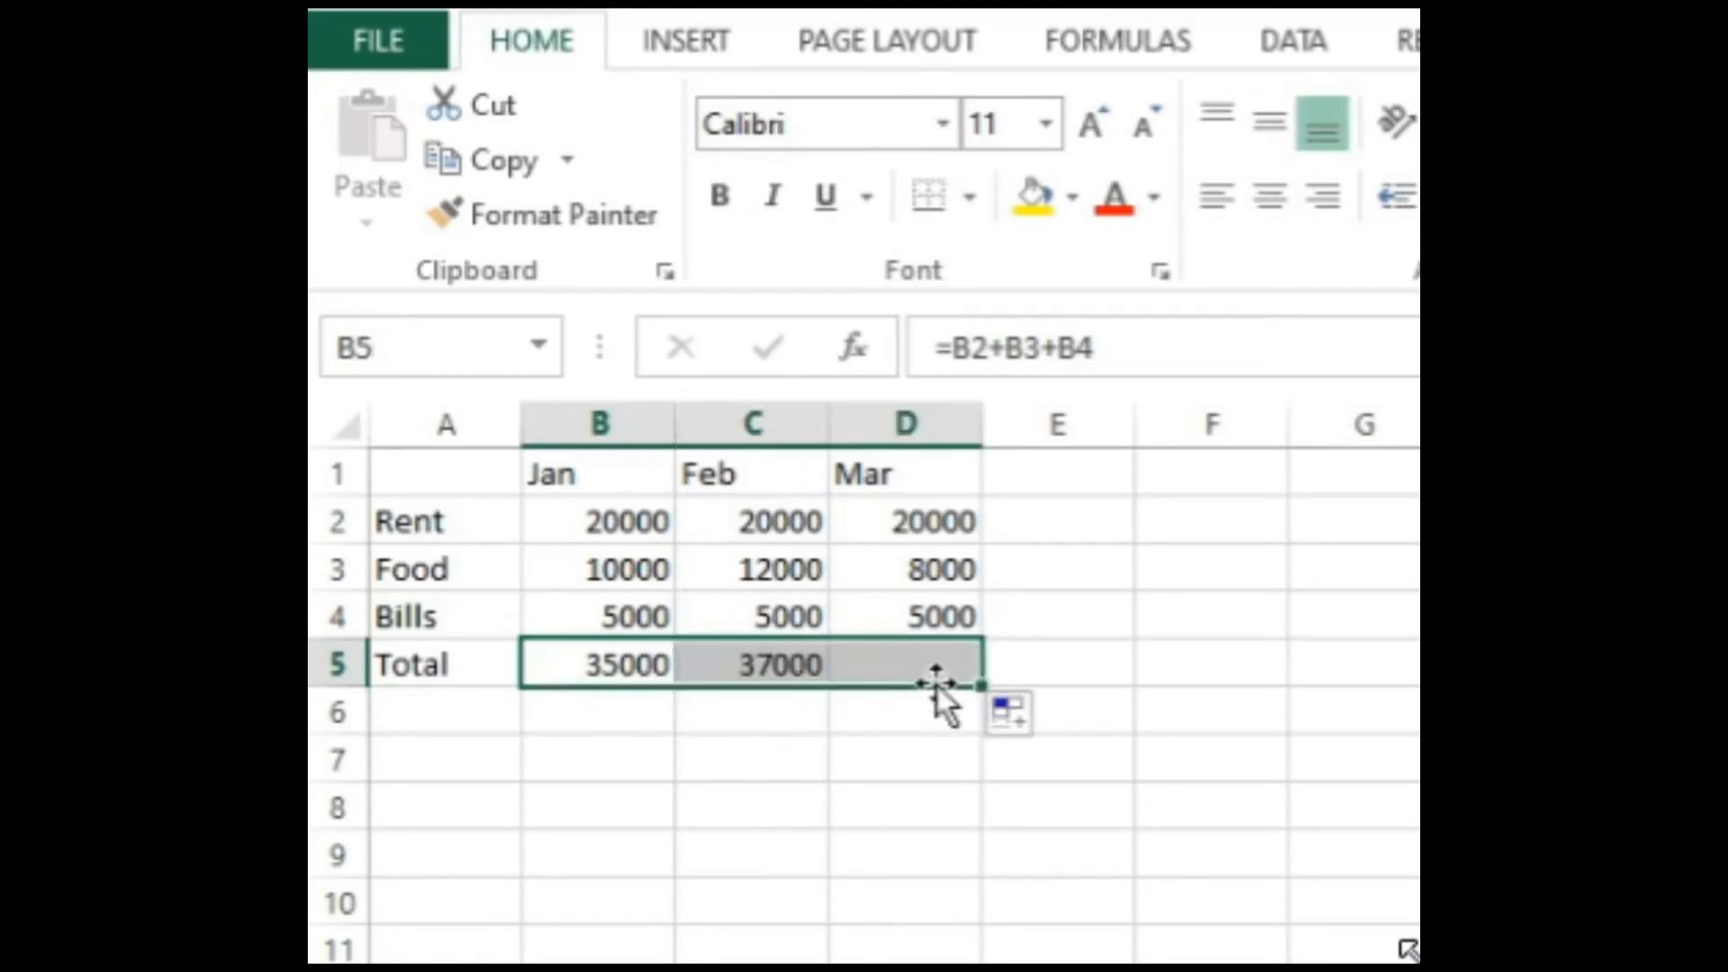
pyautogui.click(795, 721)
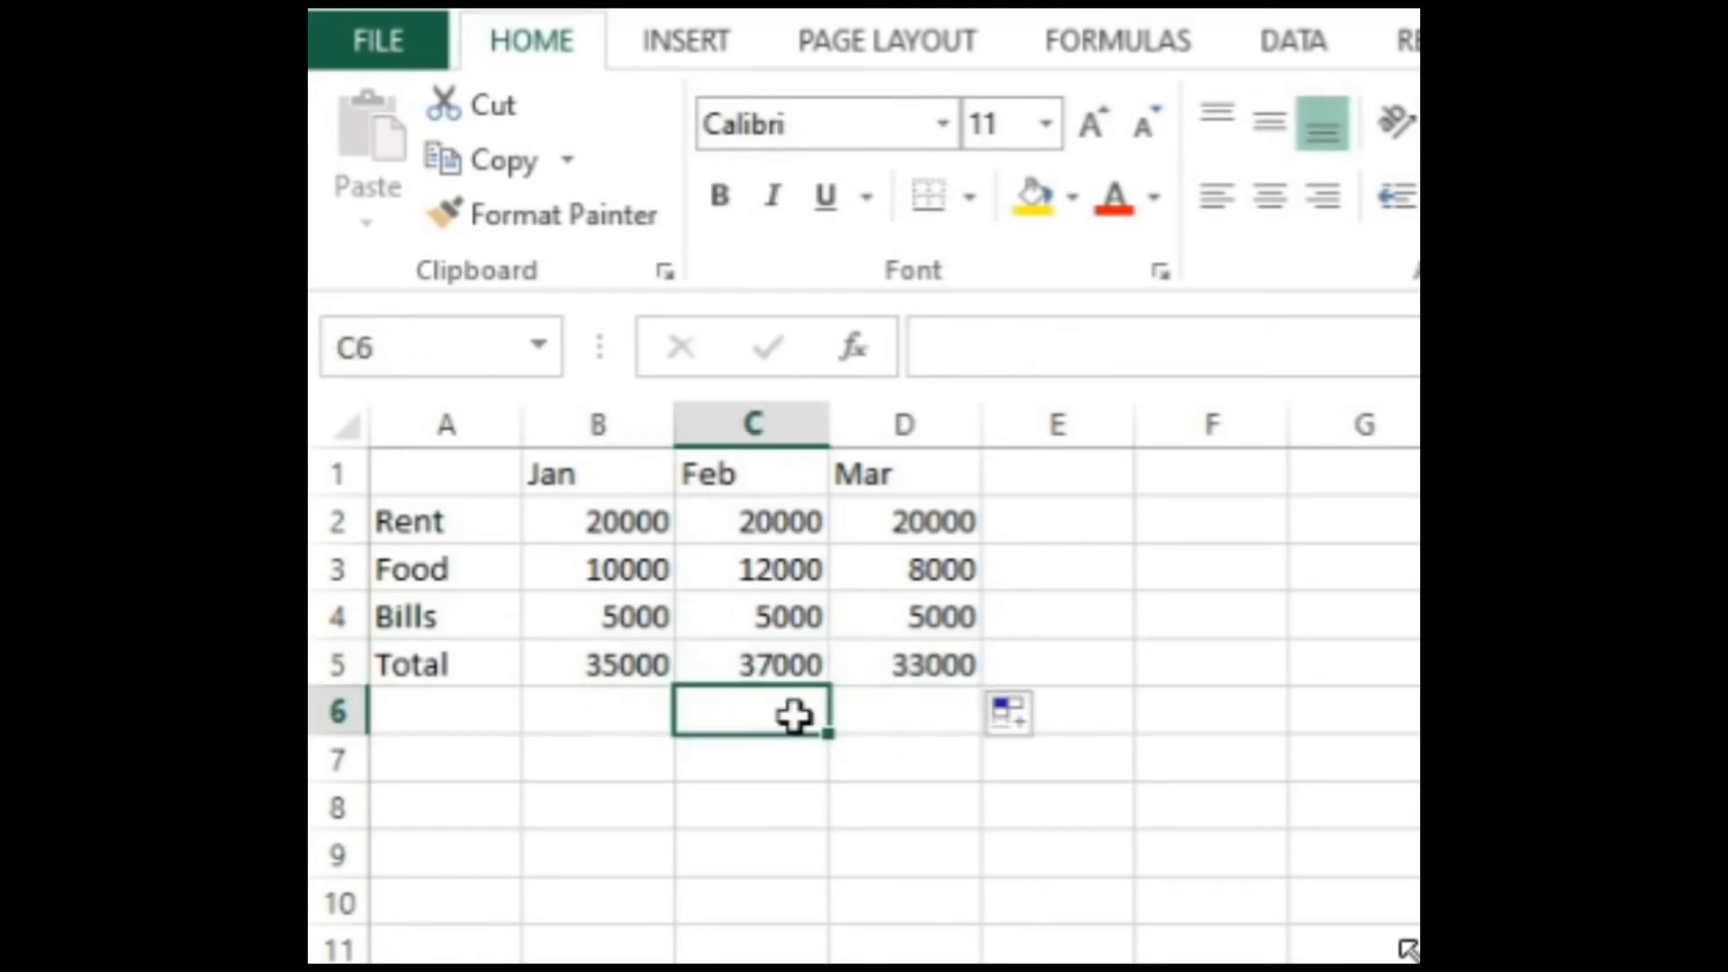
# Step: Examine the formulas behind the January, February and March totals in row 5
pyautogui.click(784, 670)
pyautogui.click(879, 651)
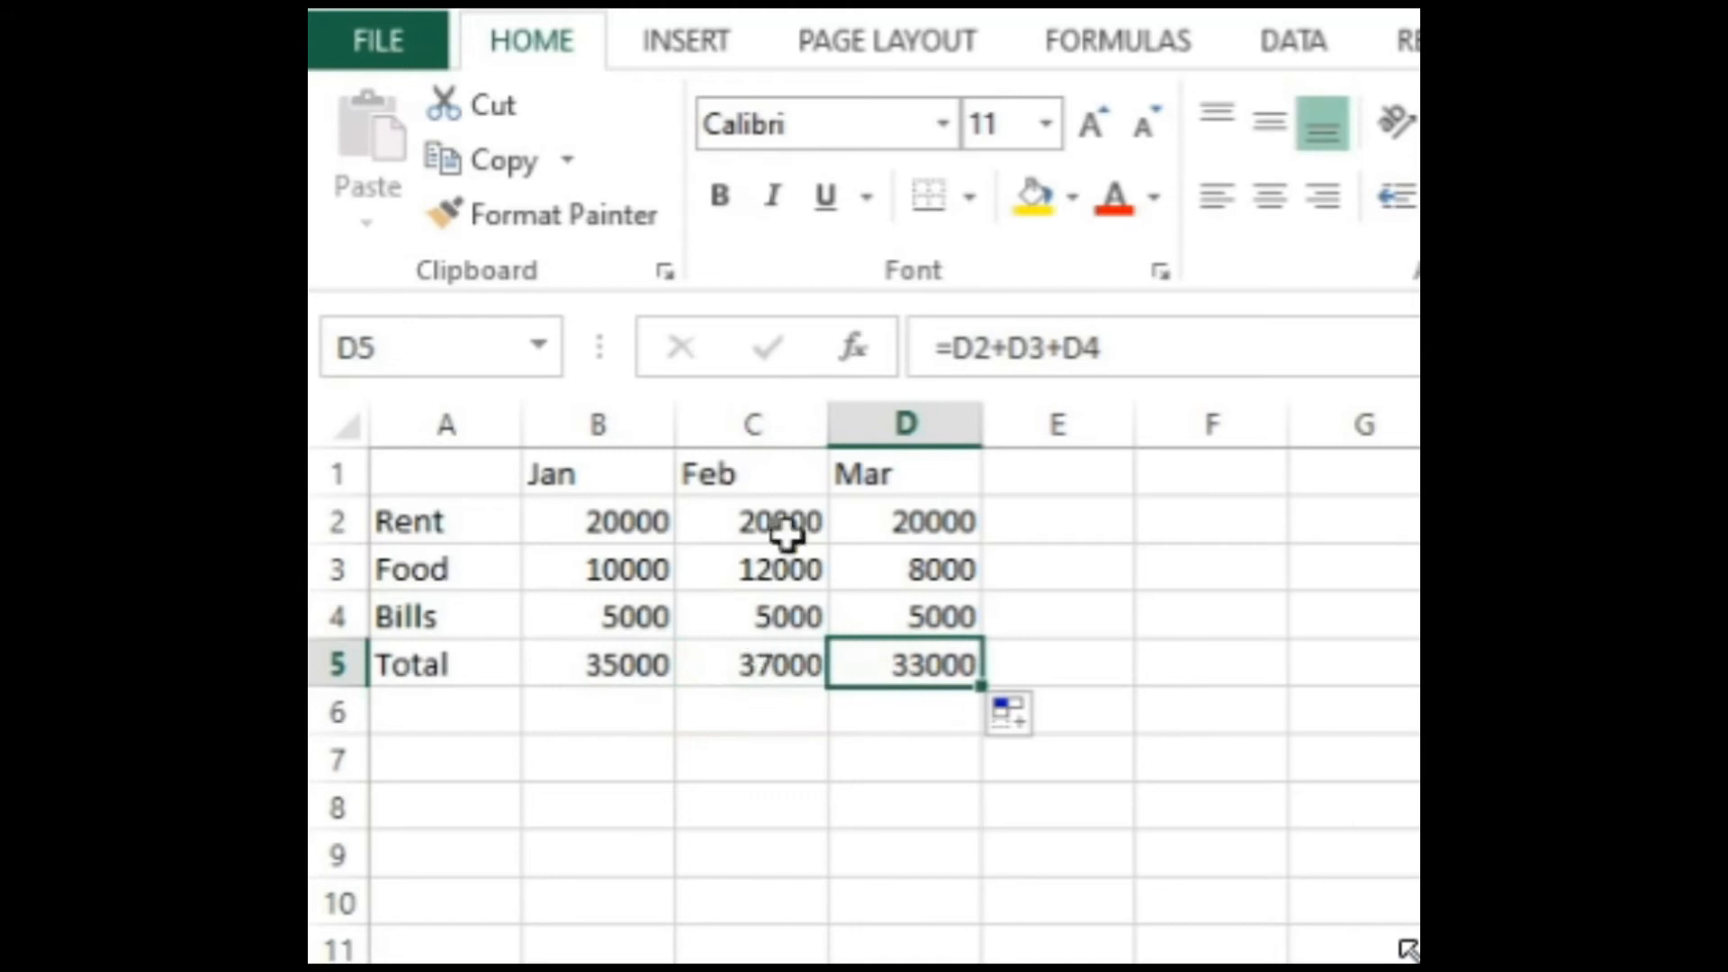
pyautogui.click(783, 663)
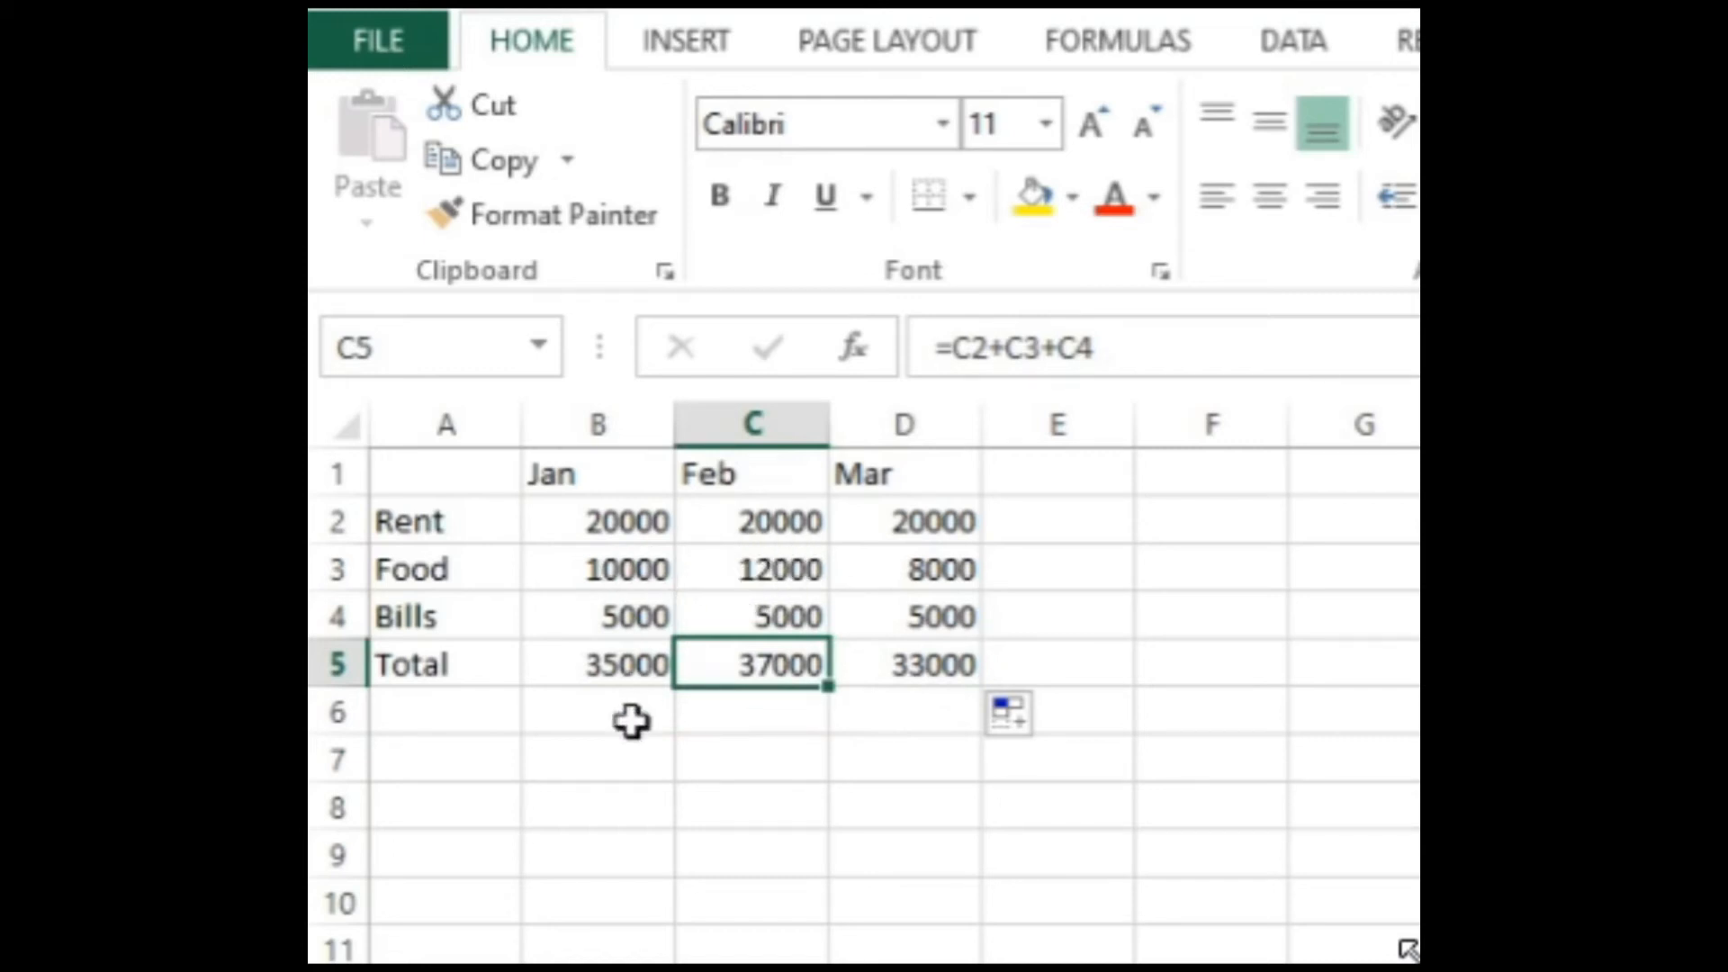
pyautogui.press('Right')
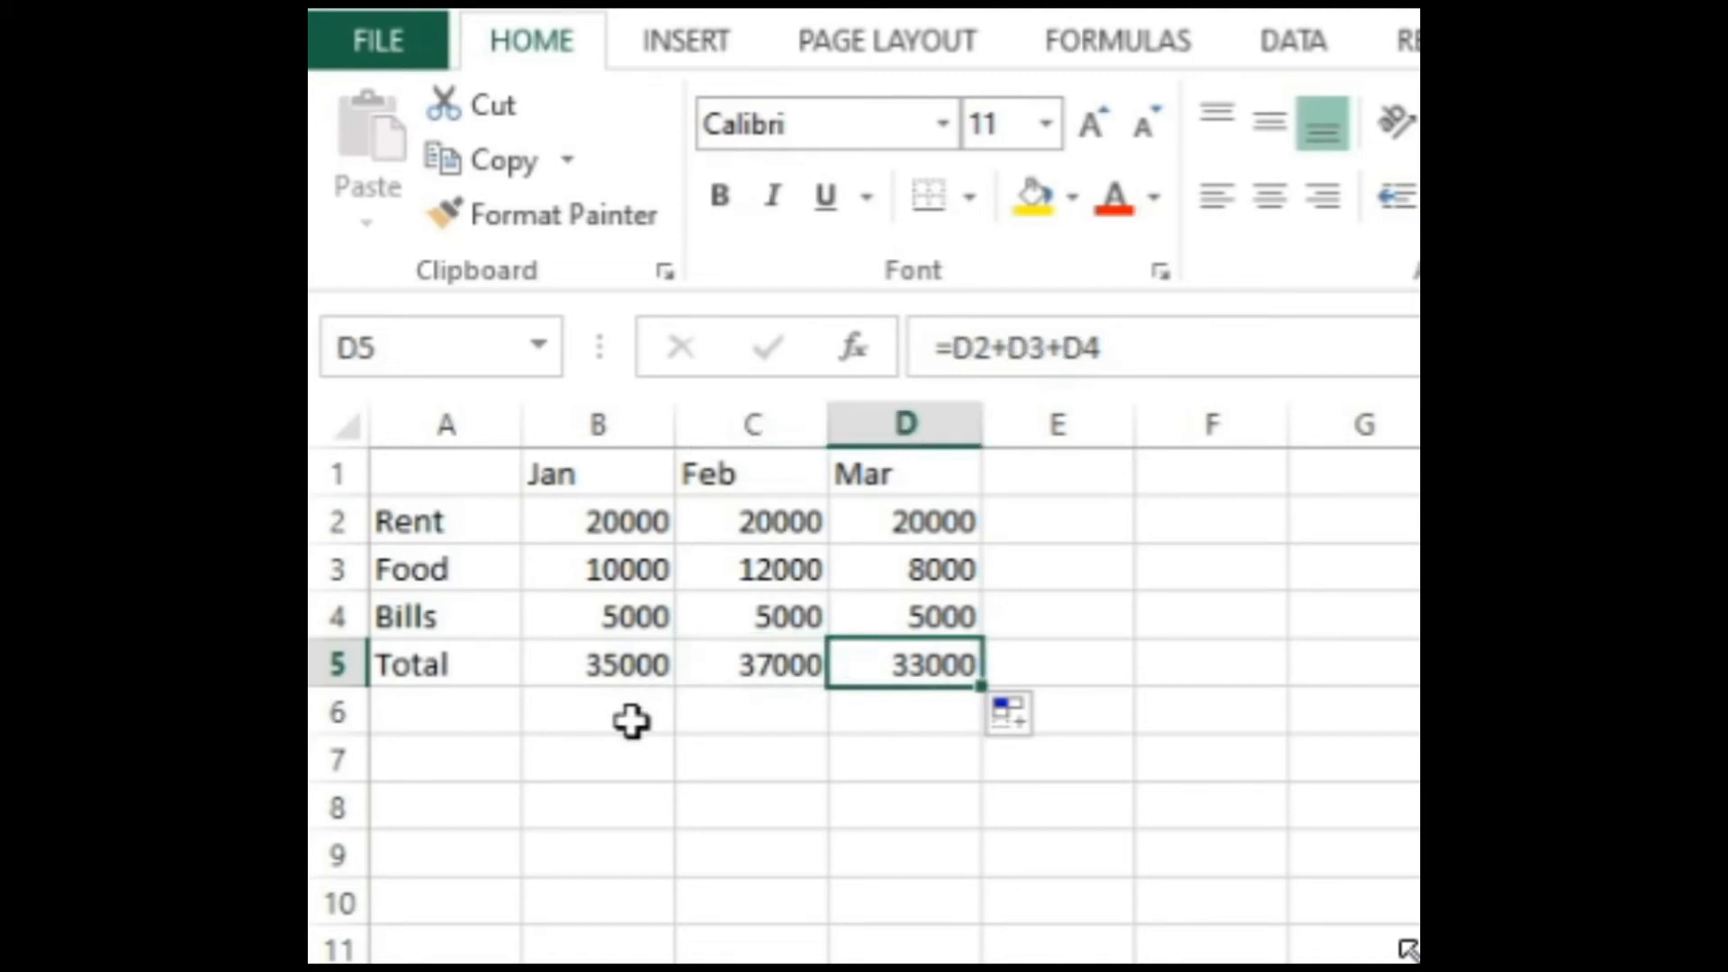
pyautogui.press('Left')
pyautogui.press('Left')
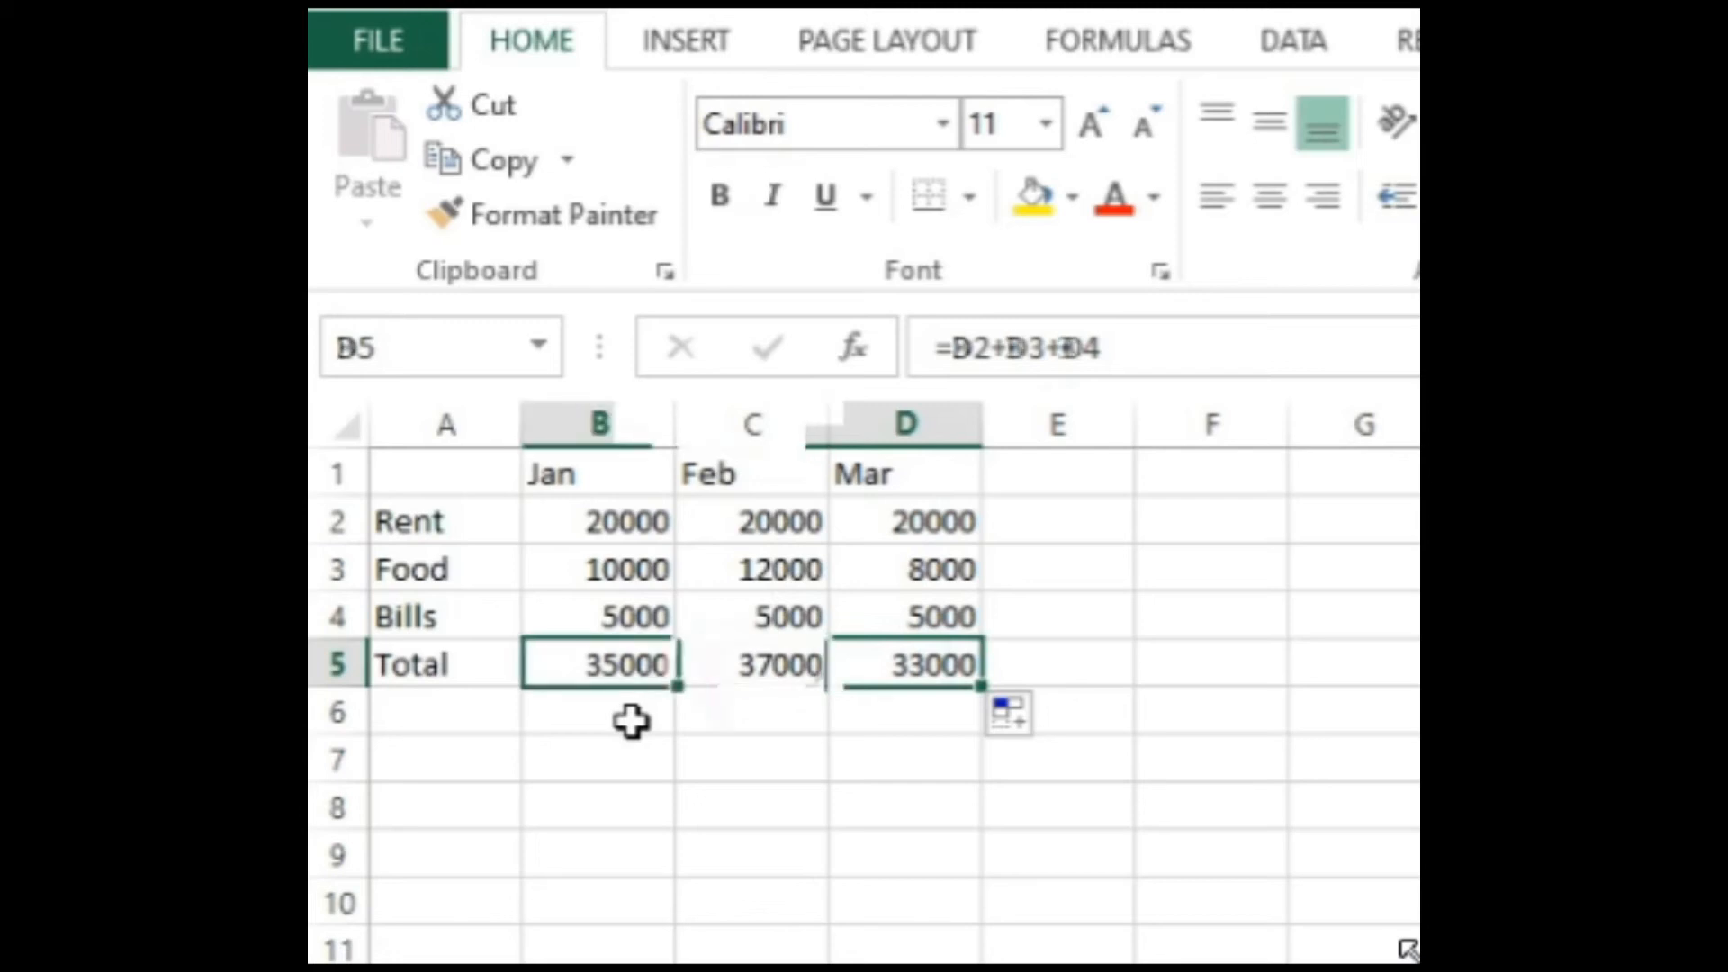
pyautogui.press('Right')
pyautogui.press('Right')
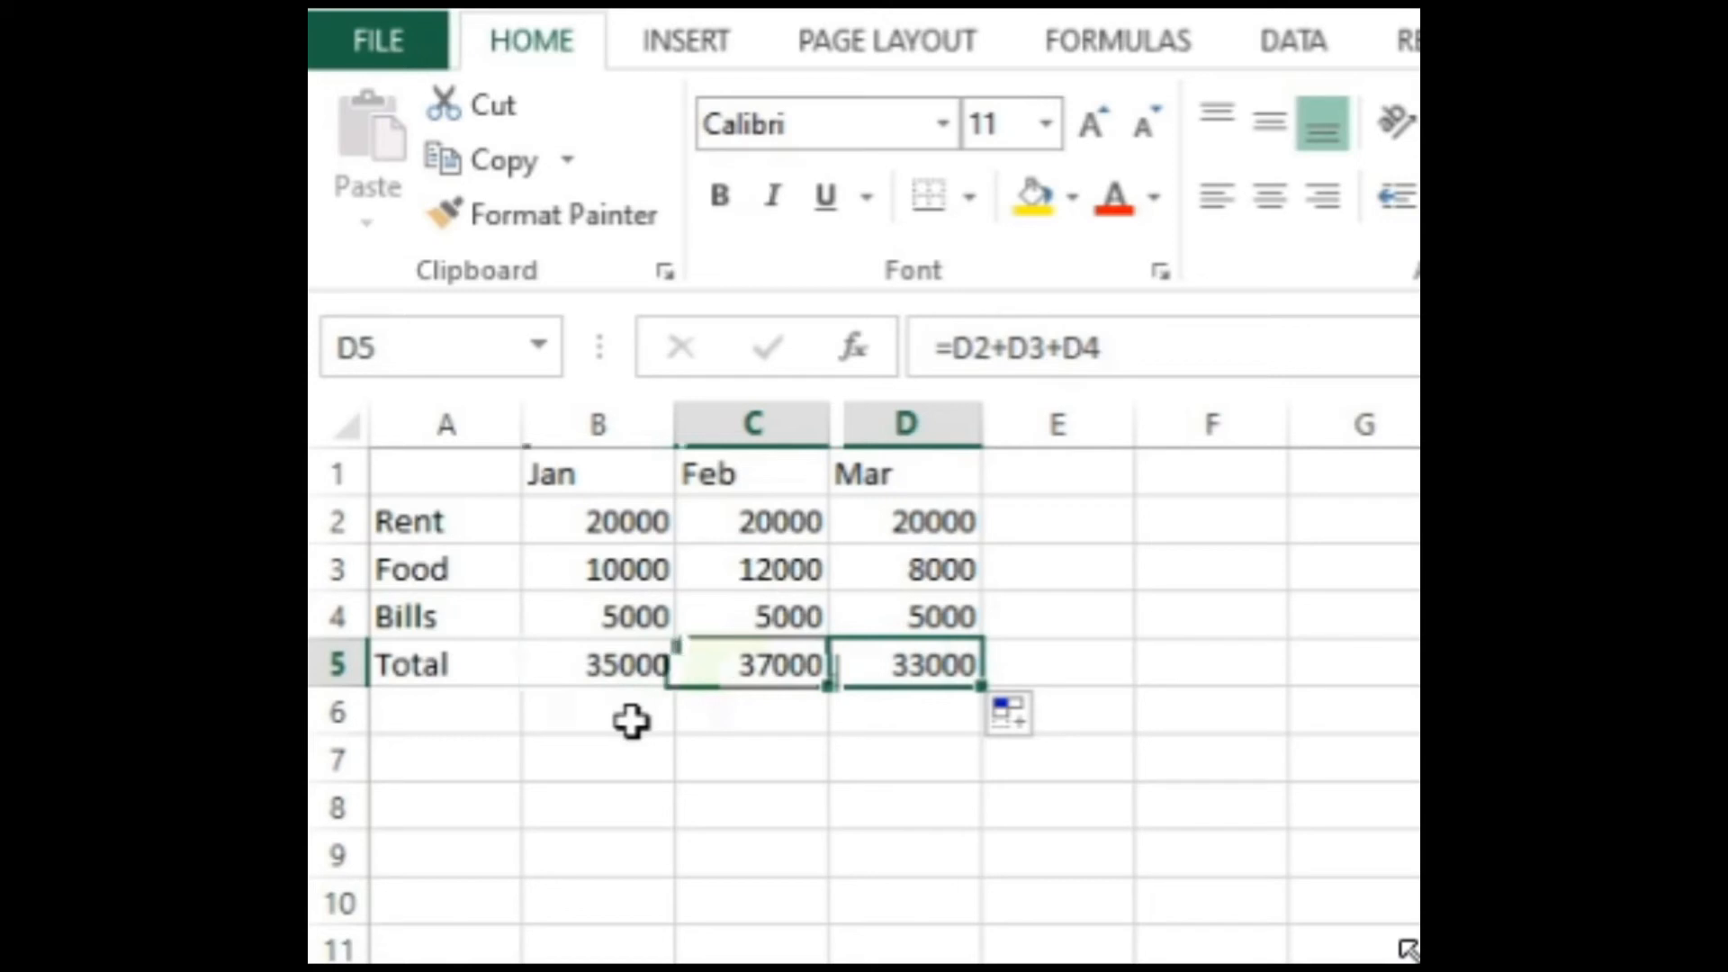
# Step: Go through the February amounts cell by cell and compare the February total formula with the January one
pyautogui.press('Left')
pyautogui.press('Left')
pyautogui.press('Up')
pyautogui.press('Up')
pyautogui.press('Right')
pyautogui.press('Left')
pyautogui.press('Up')
pyautogui.press('Up')
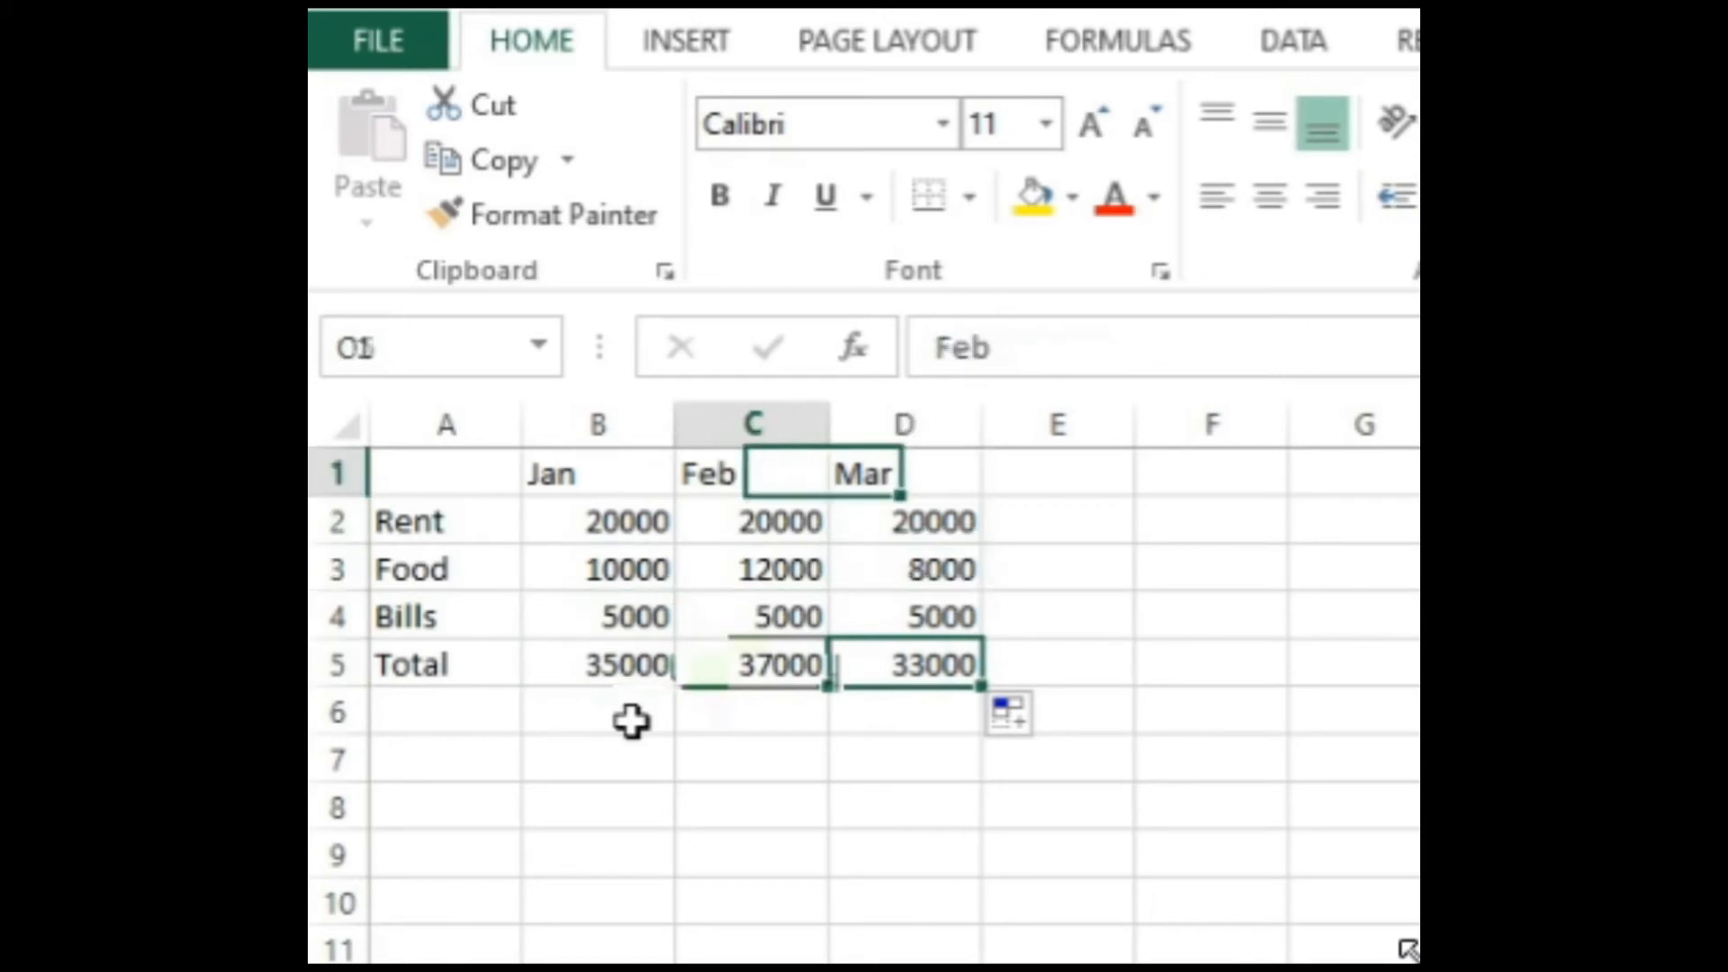
pyautogui.press('Down')
pyautogui.press('Down')
pyautogui.press('Down')
pyautogui.press('Up')
pyautogui.press('Up')
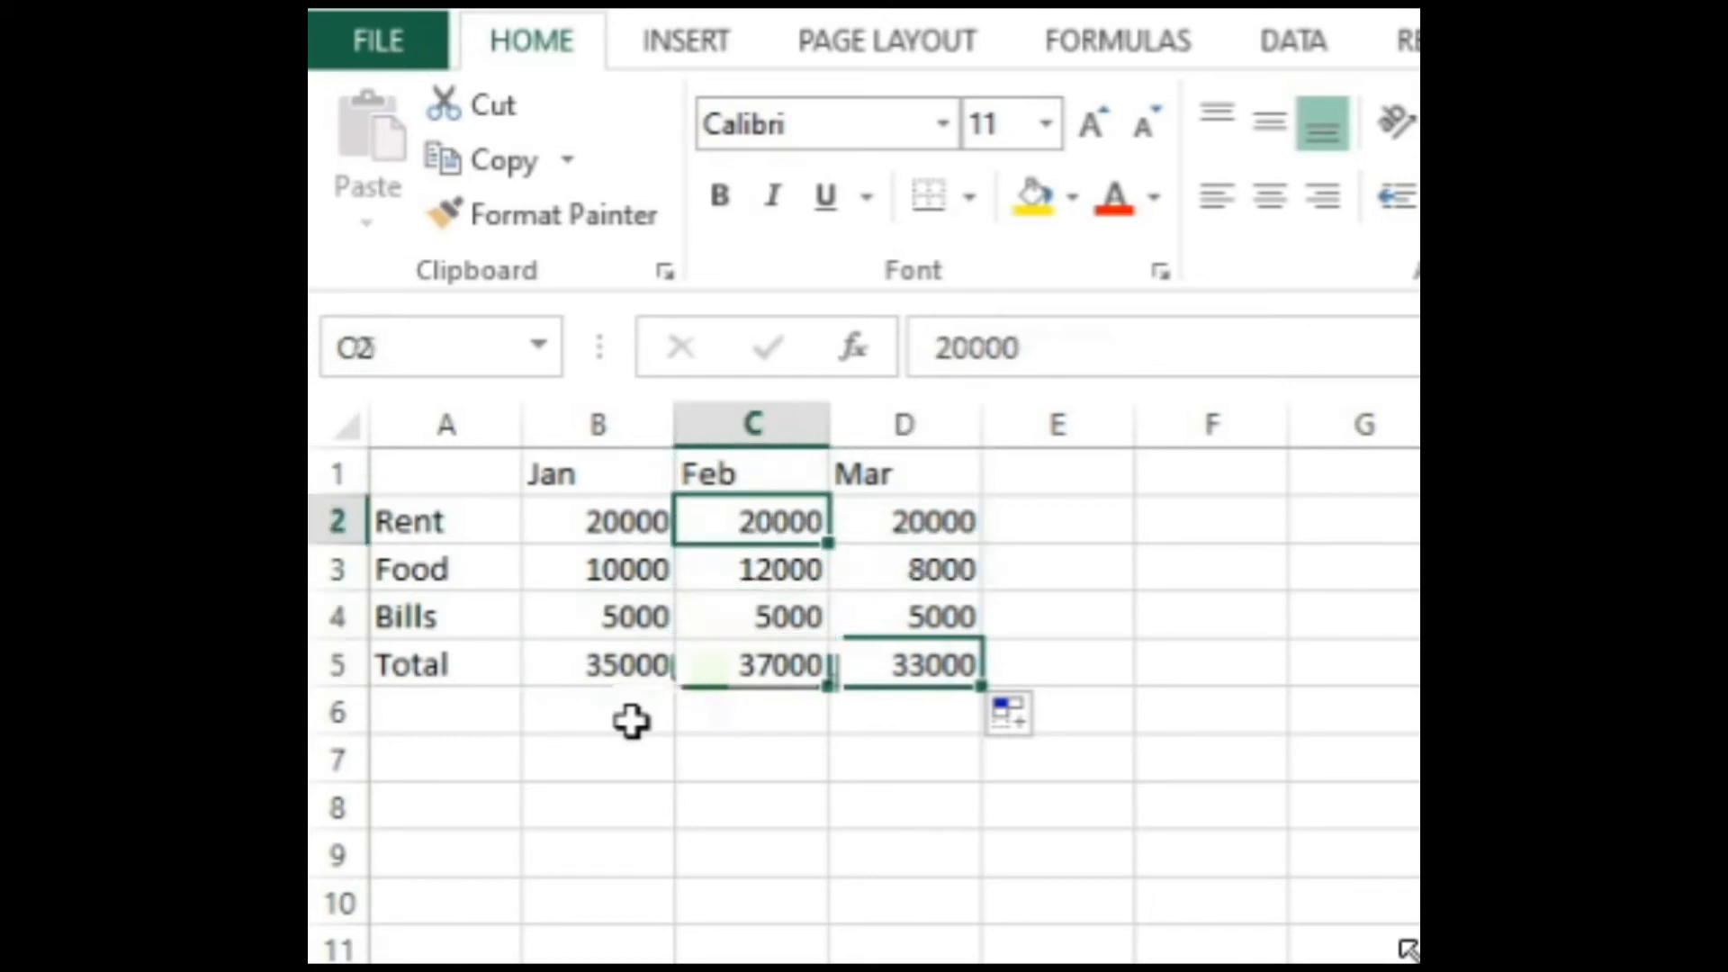
pyautogui.press('Down')
pyautogui.press('Down')
pyautogui.press('Down')
pyautogui.press('Left')
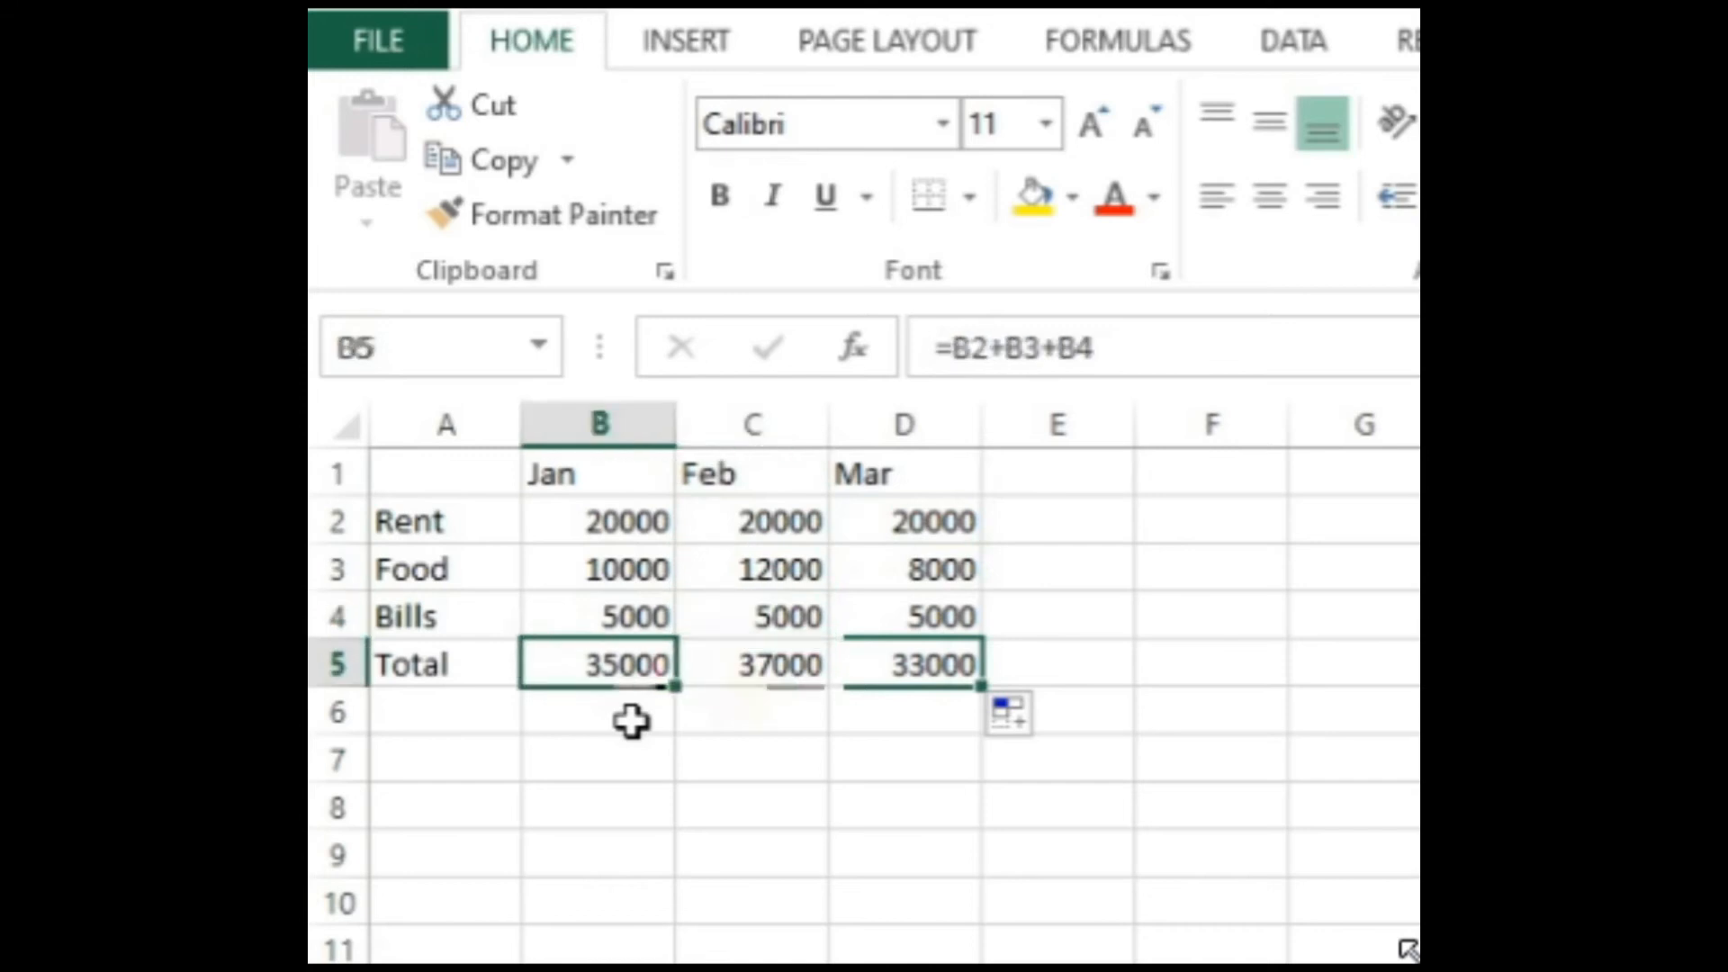
pyautogui.press('Right')
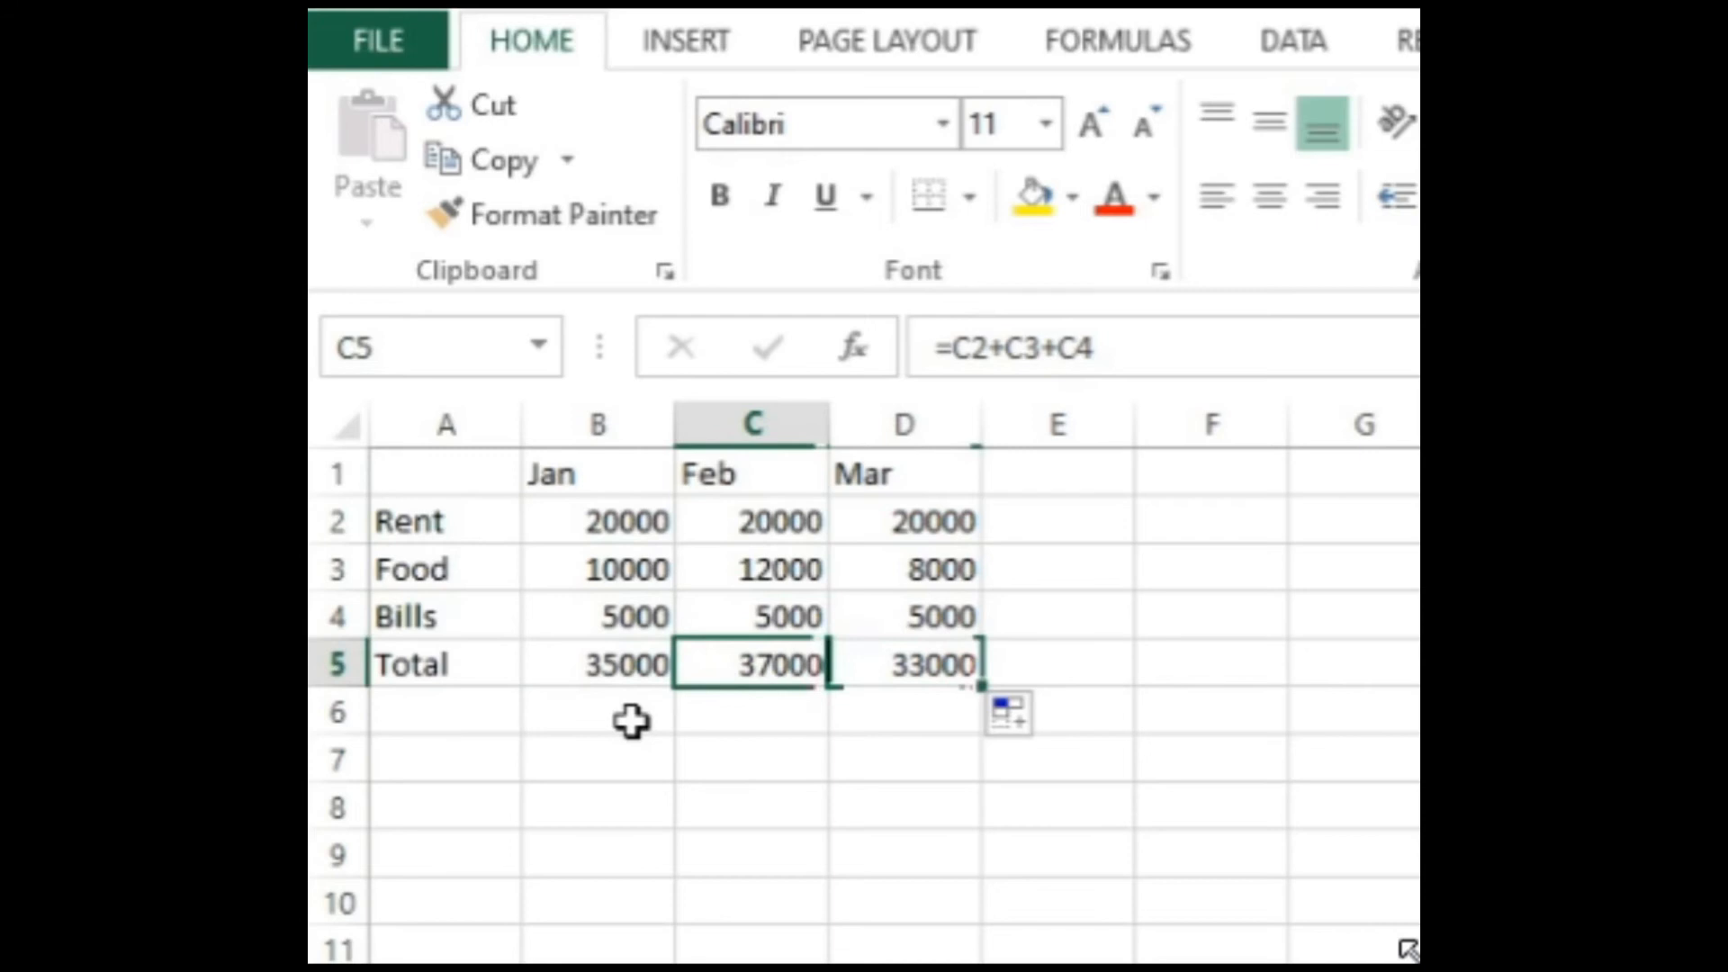
# Step: Enter the typed-number formula =2000+10000+5000 in cell B6, below the January total
pyautogui.click(632, 721)
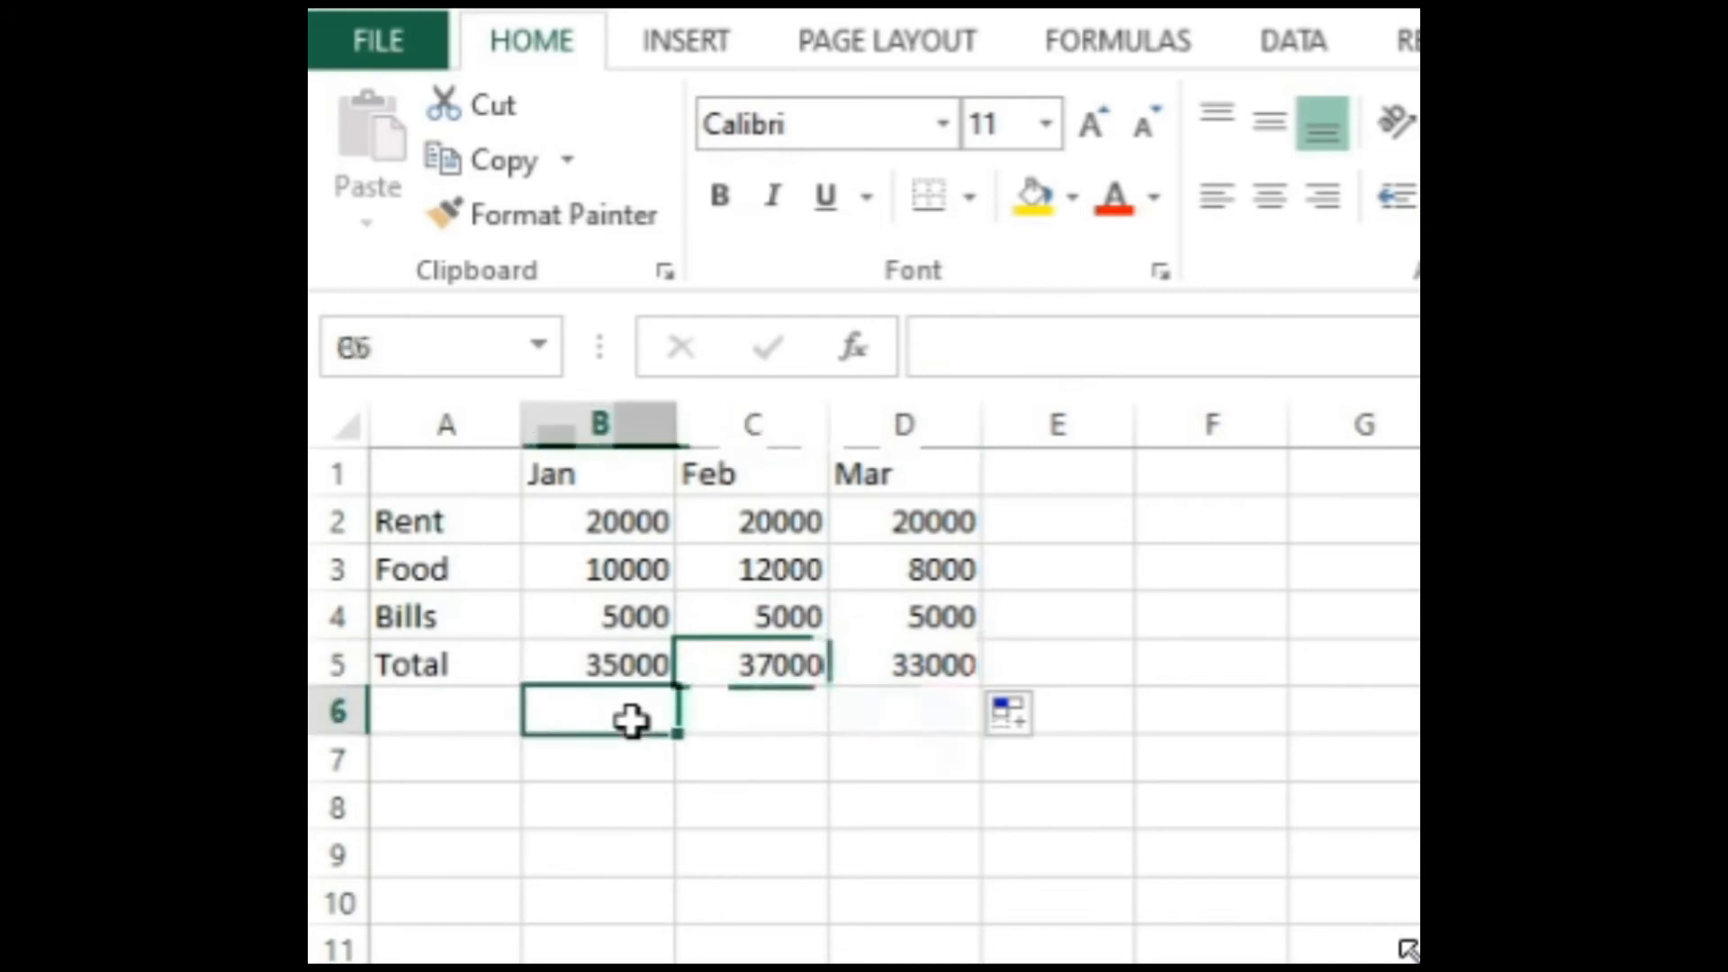
pyautogui.write('=')
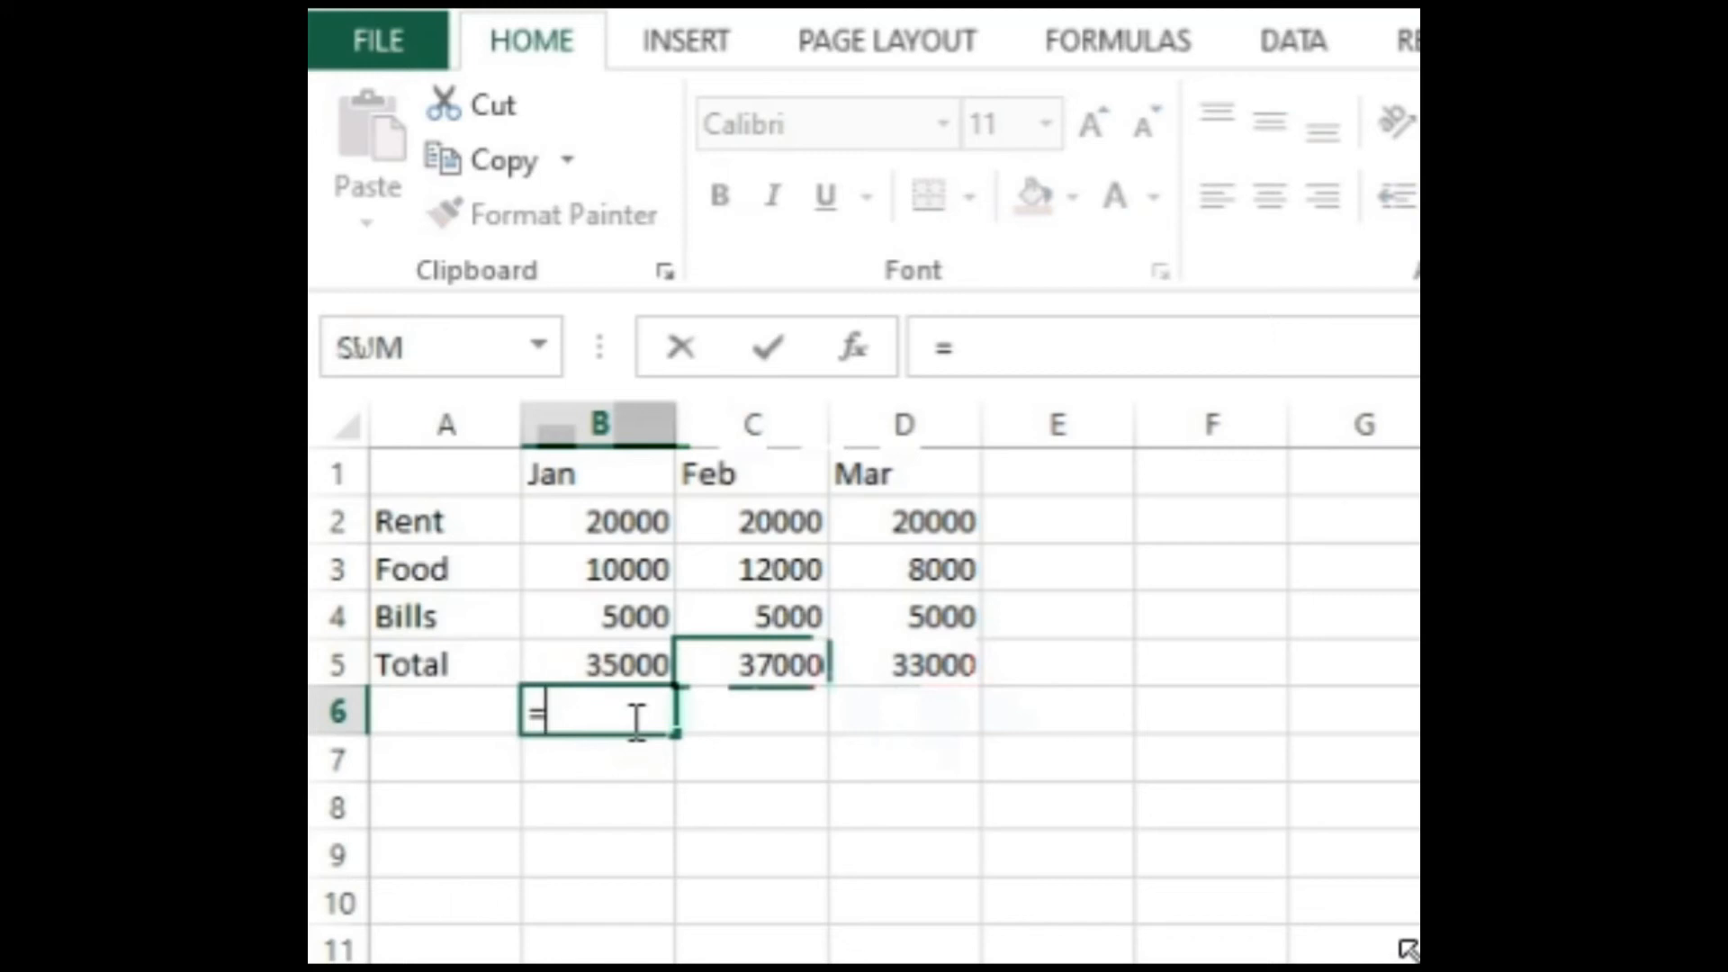
pyautogui.write('2000')
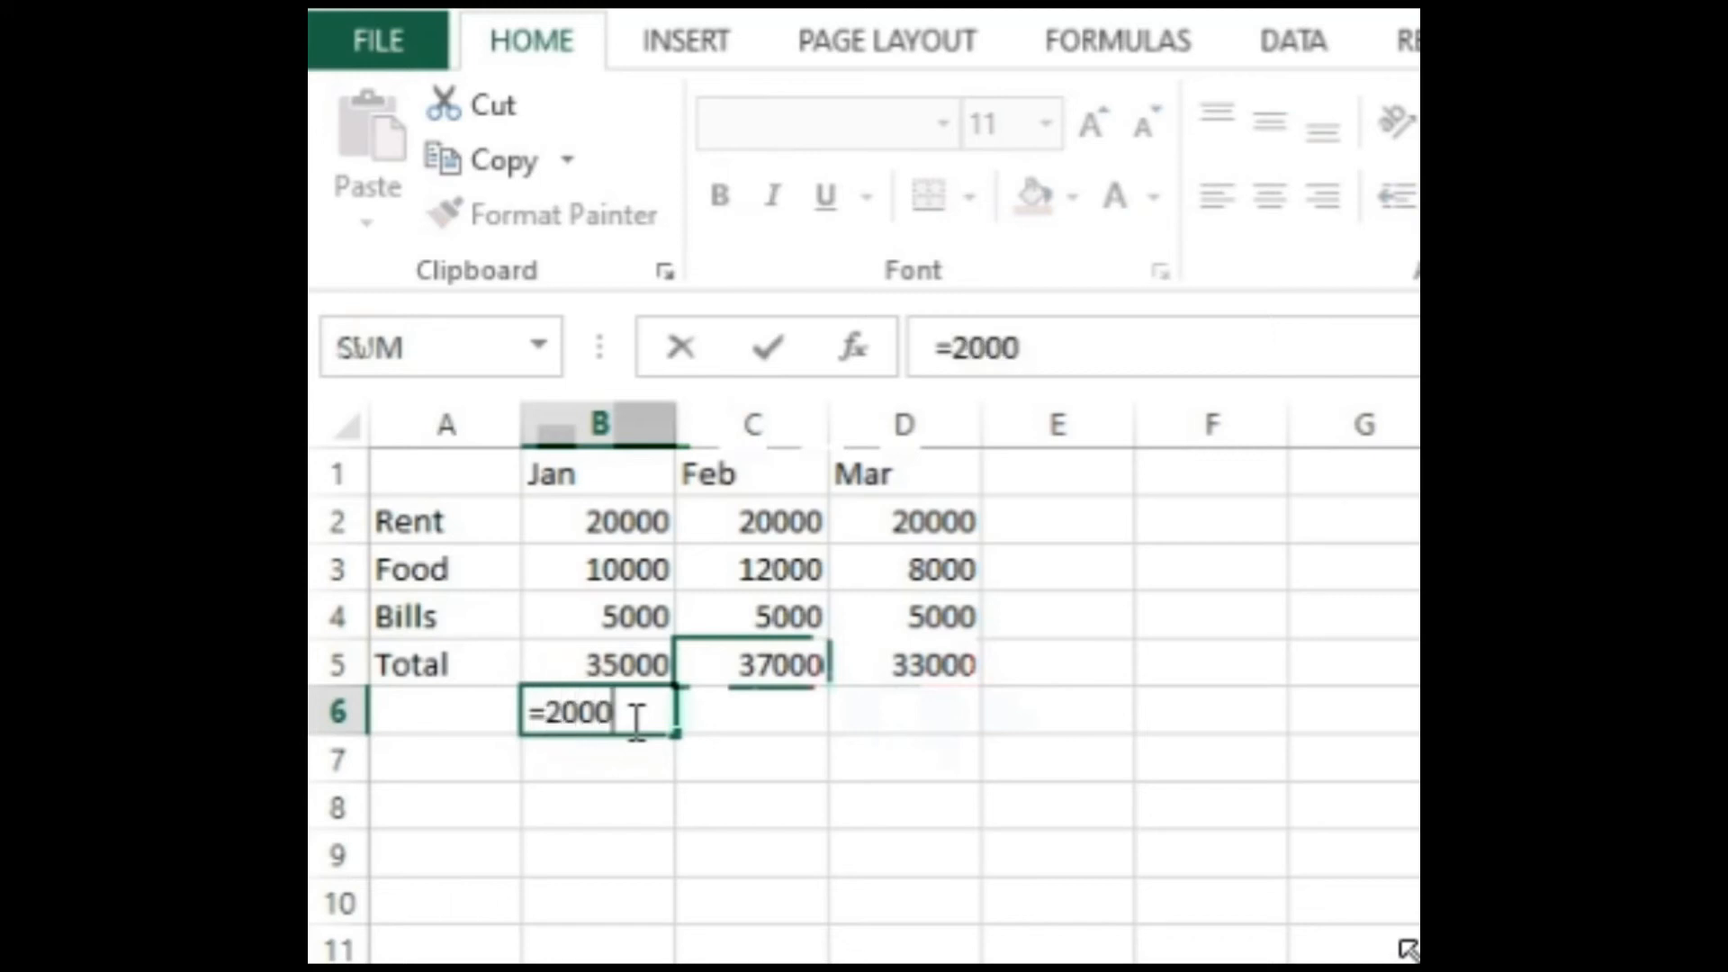
pyautogui.write('+10000')
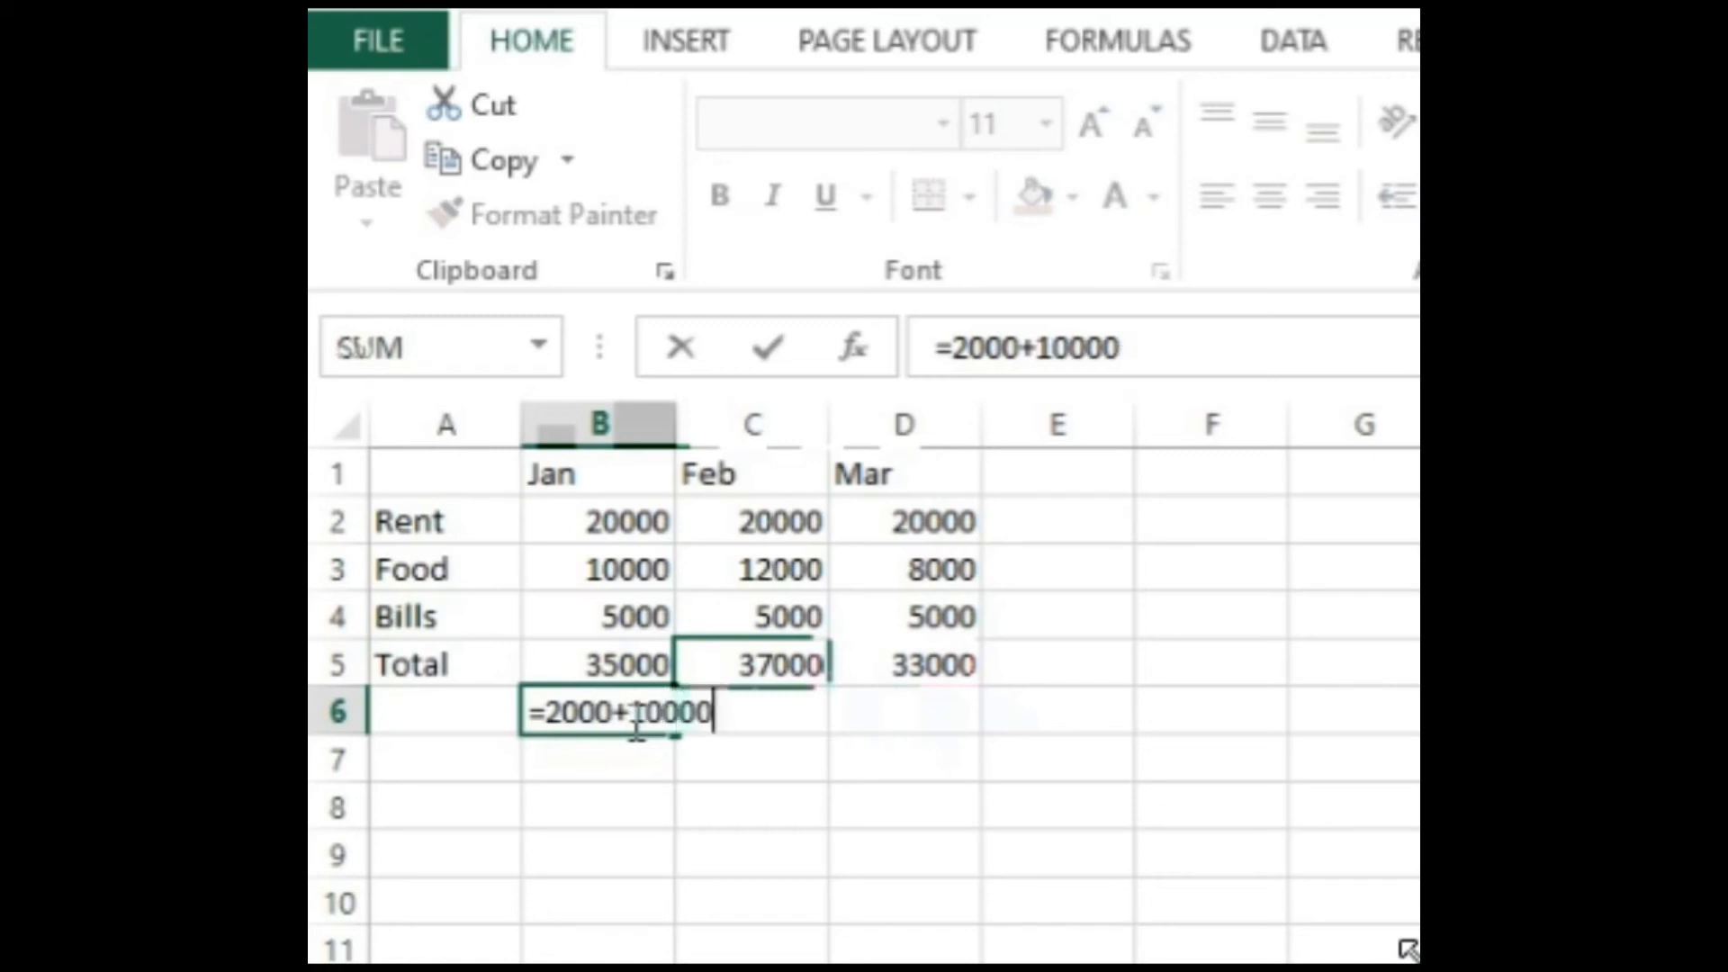
pyautogui.write('+')
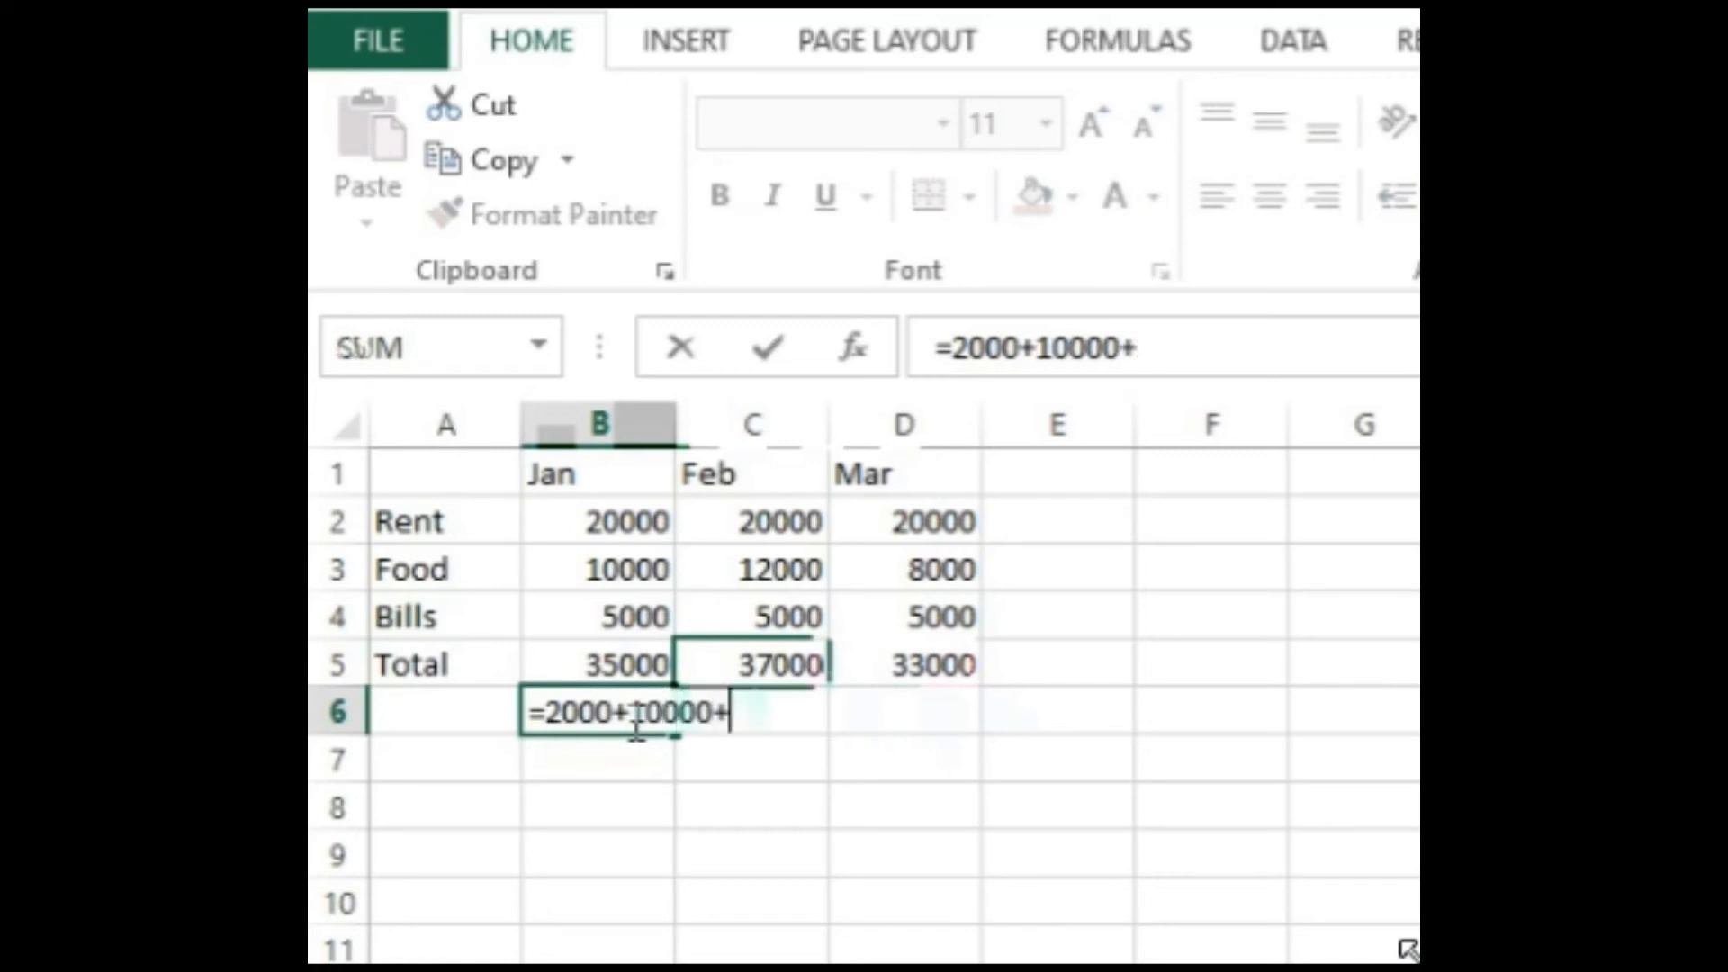
pyautogui.write('5000')
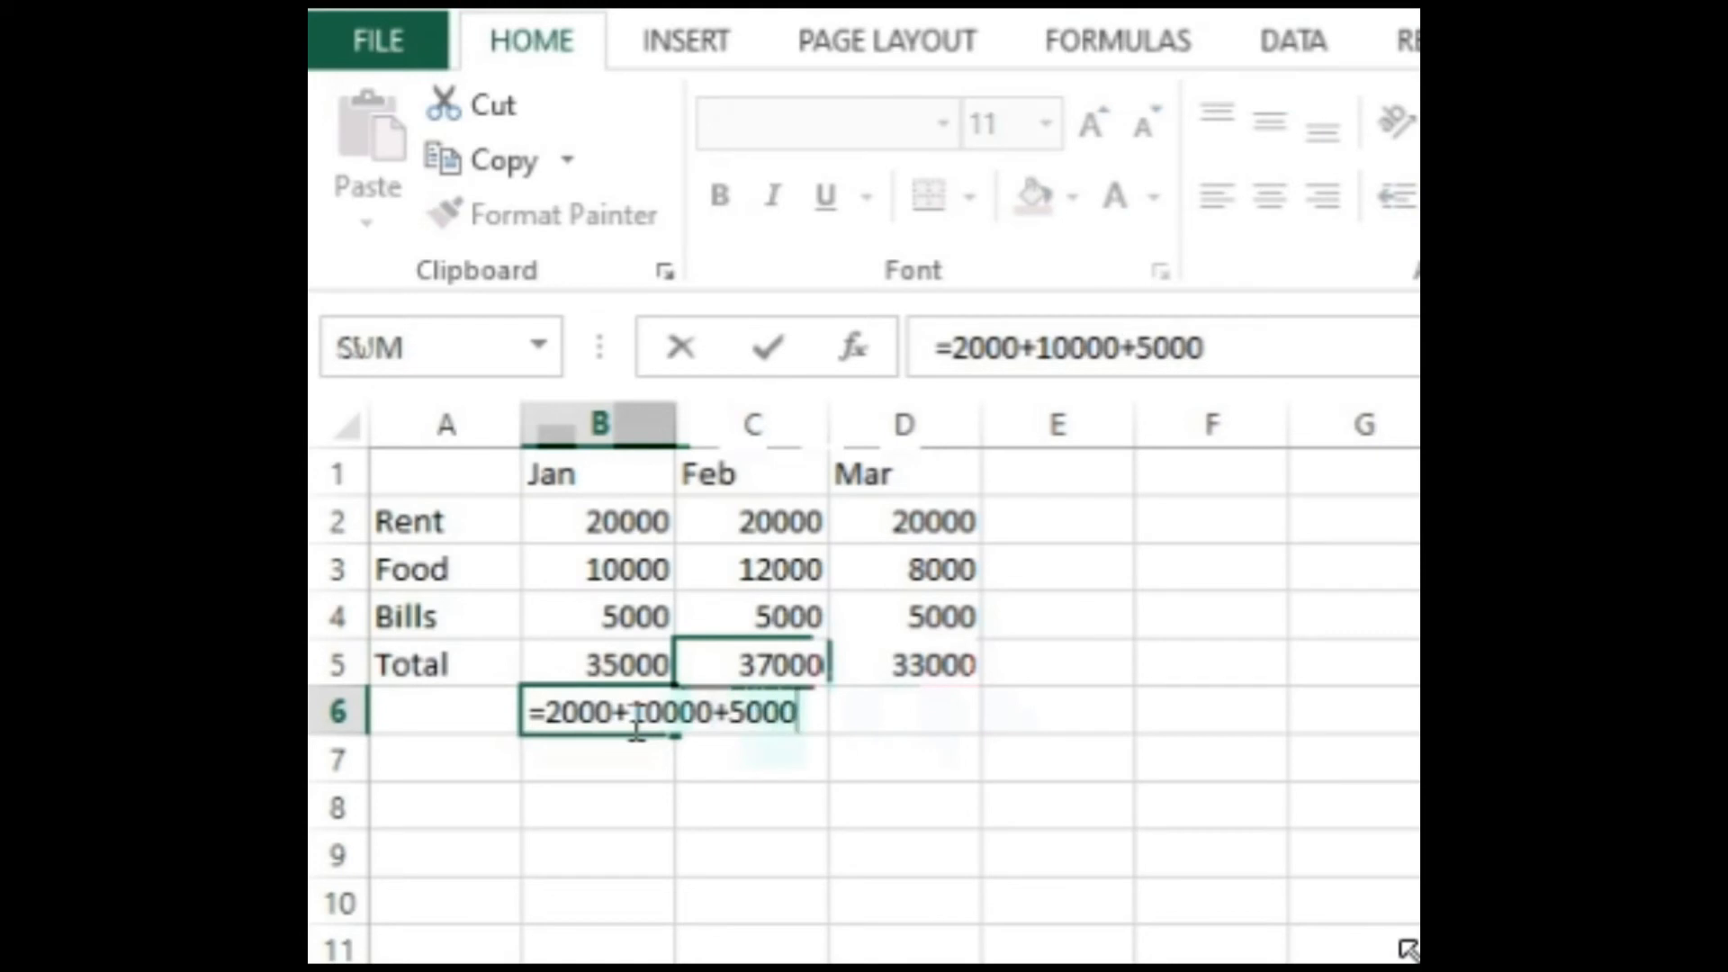
pyautogui.press('Return')
# Step: Correct the rent figure in cell B6 so the formula reads =20000+10000+5000
pyautogui.click(633, 721)
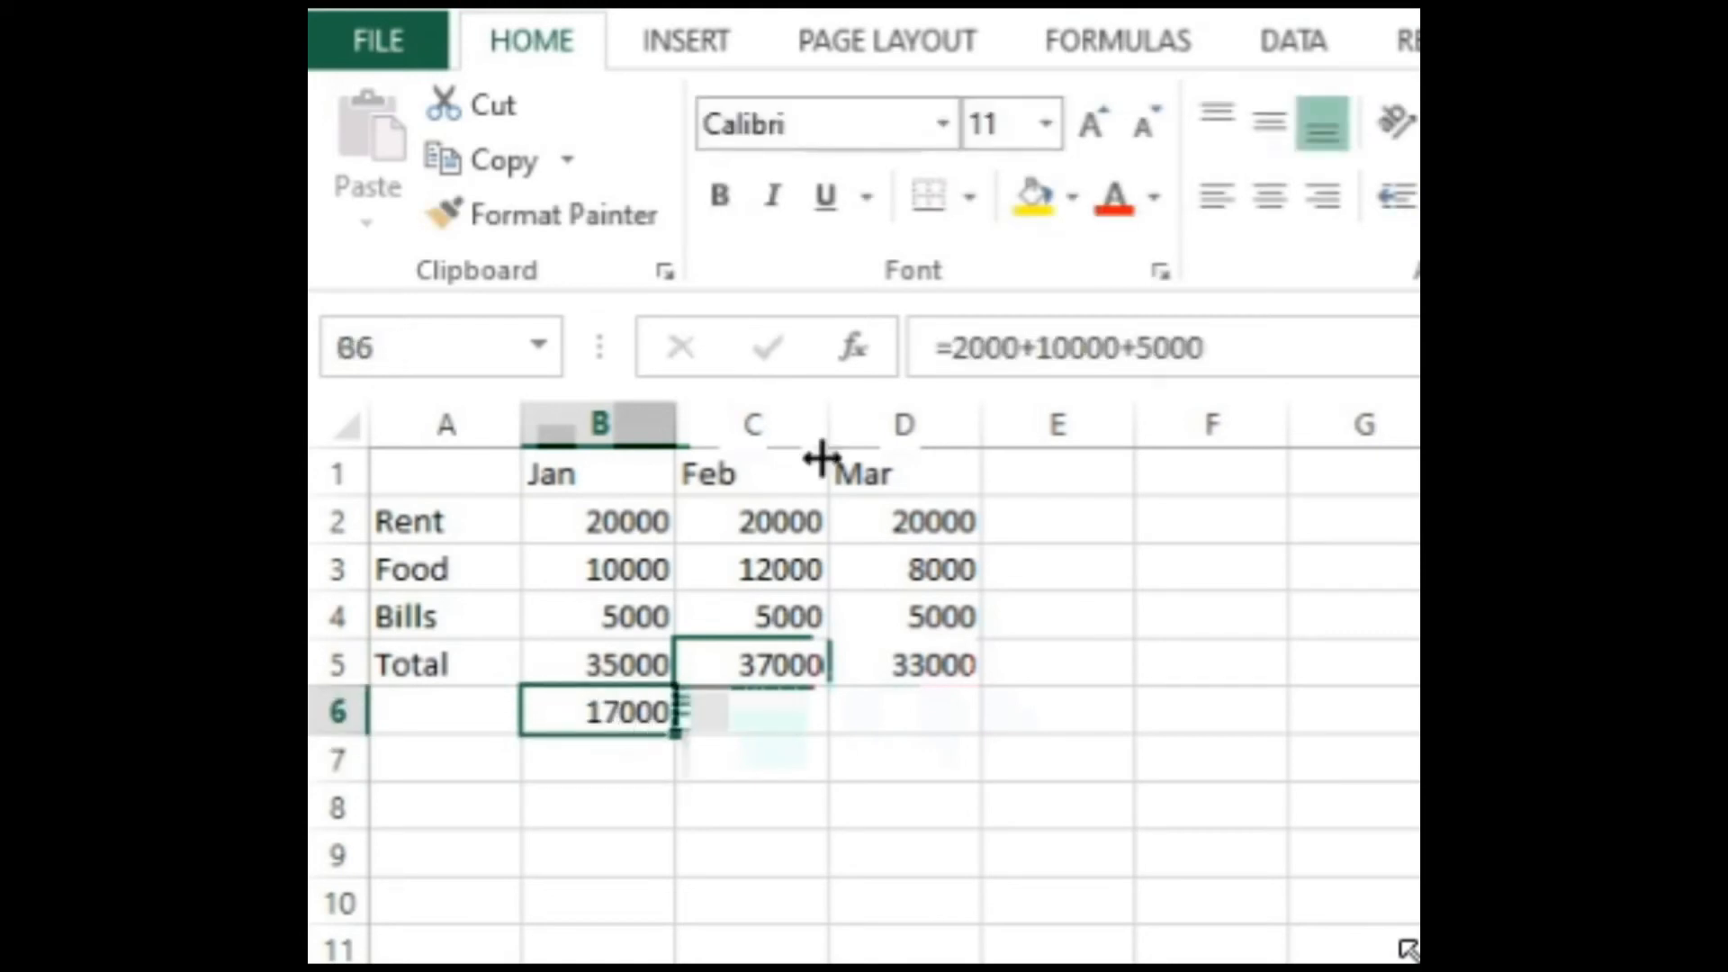
pyautogui.click(986, 347)
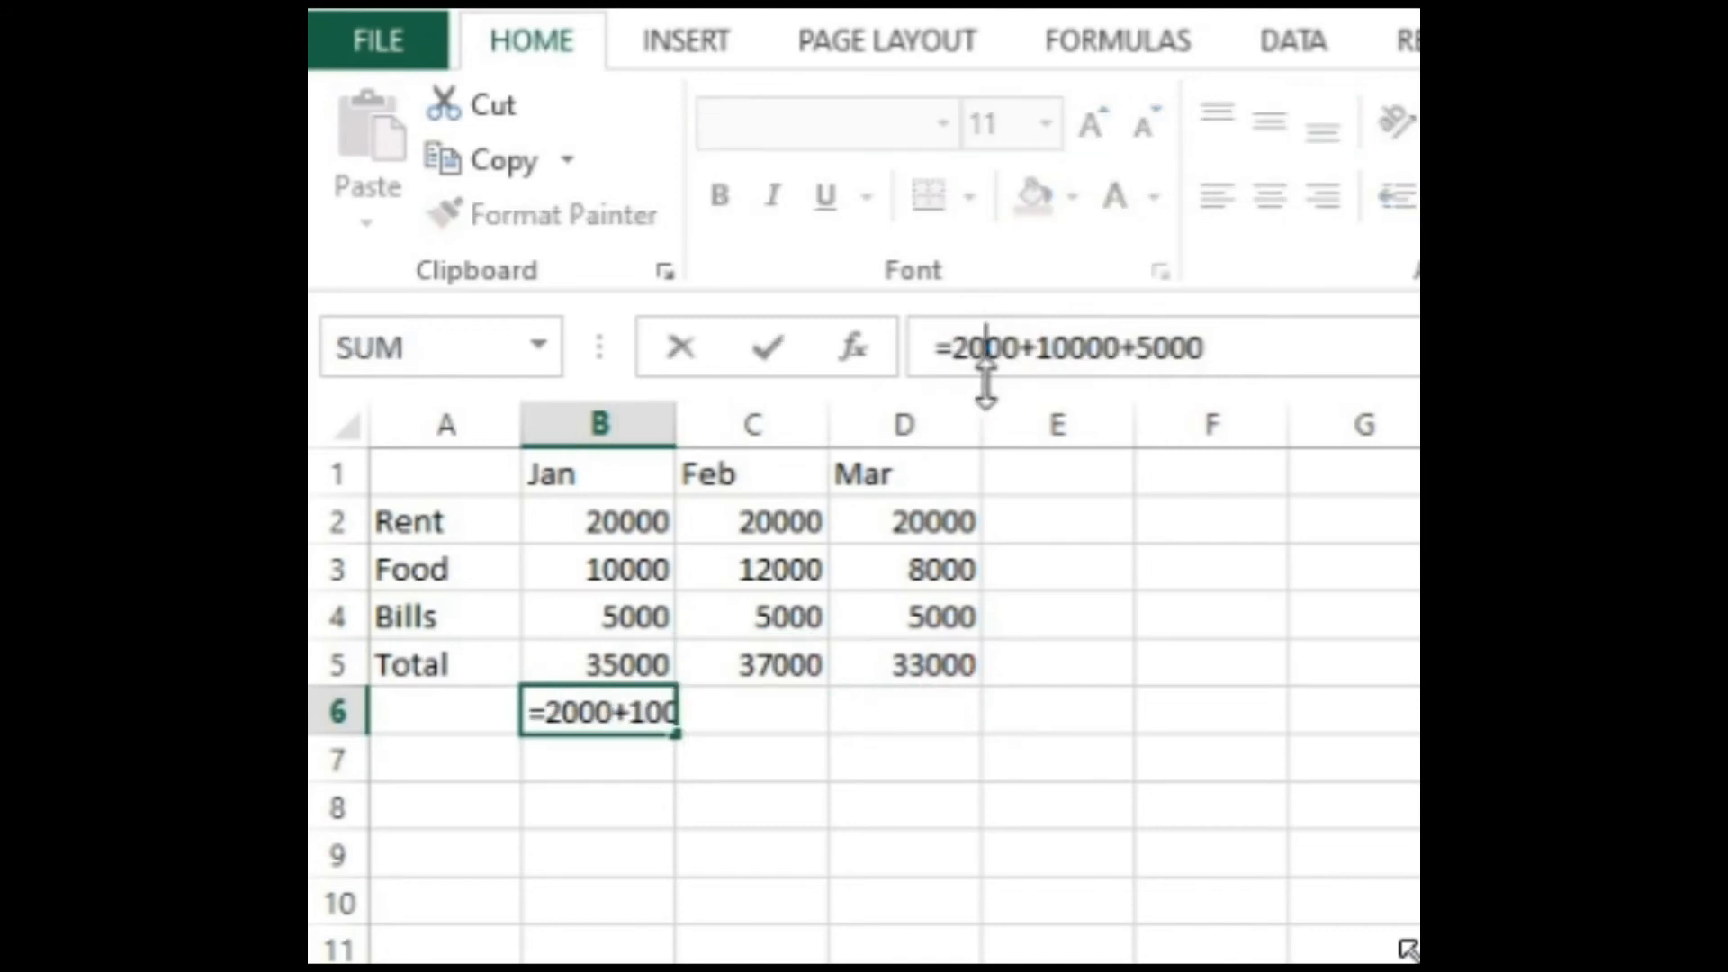
pyautogui.write('0')
pyautogui.press('Return')
pyautogui.press('Up')
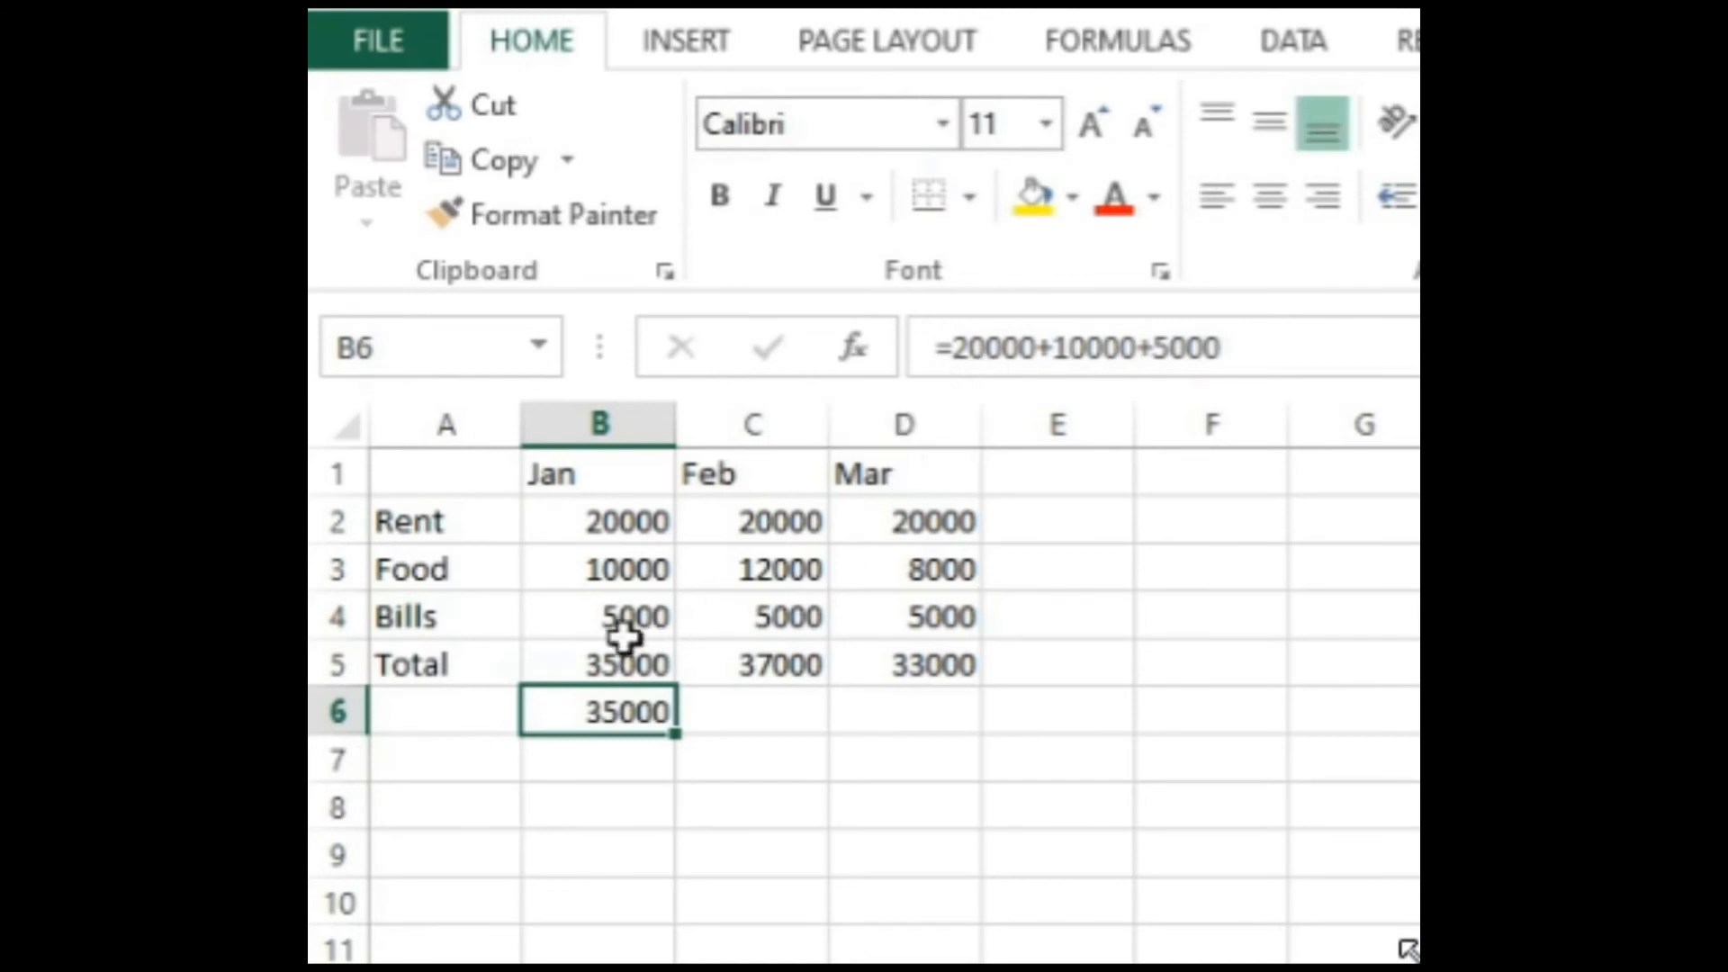
# Step: Compare the formulas in B5 and B6, and fill the typed-number formula from B6 across to D6
pyautogui.click(617, 667)
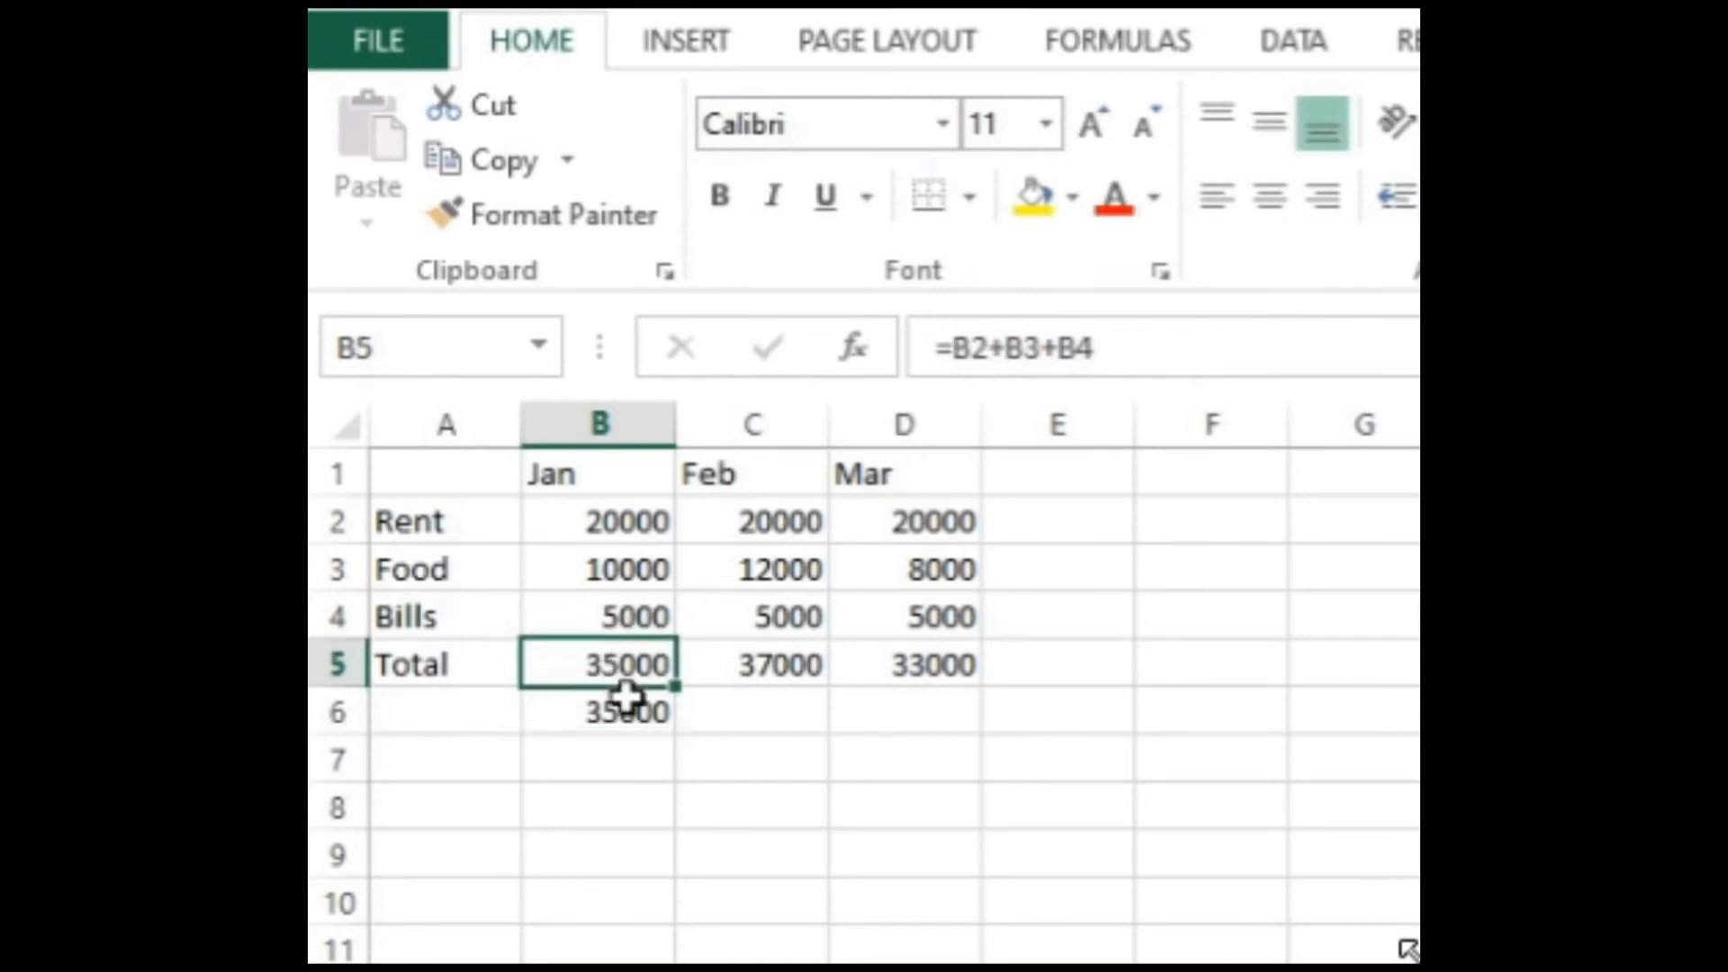
pyautogui.click(635, 712)
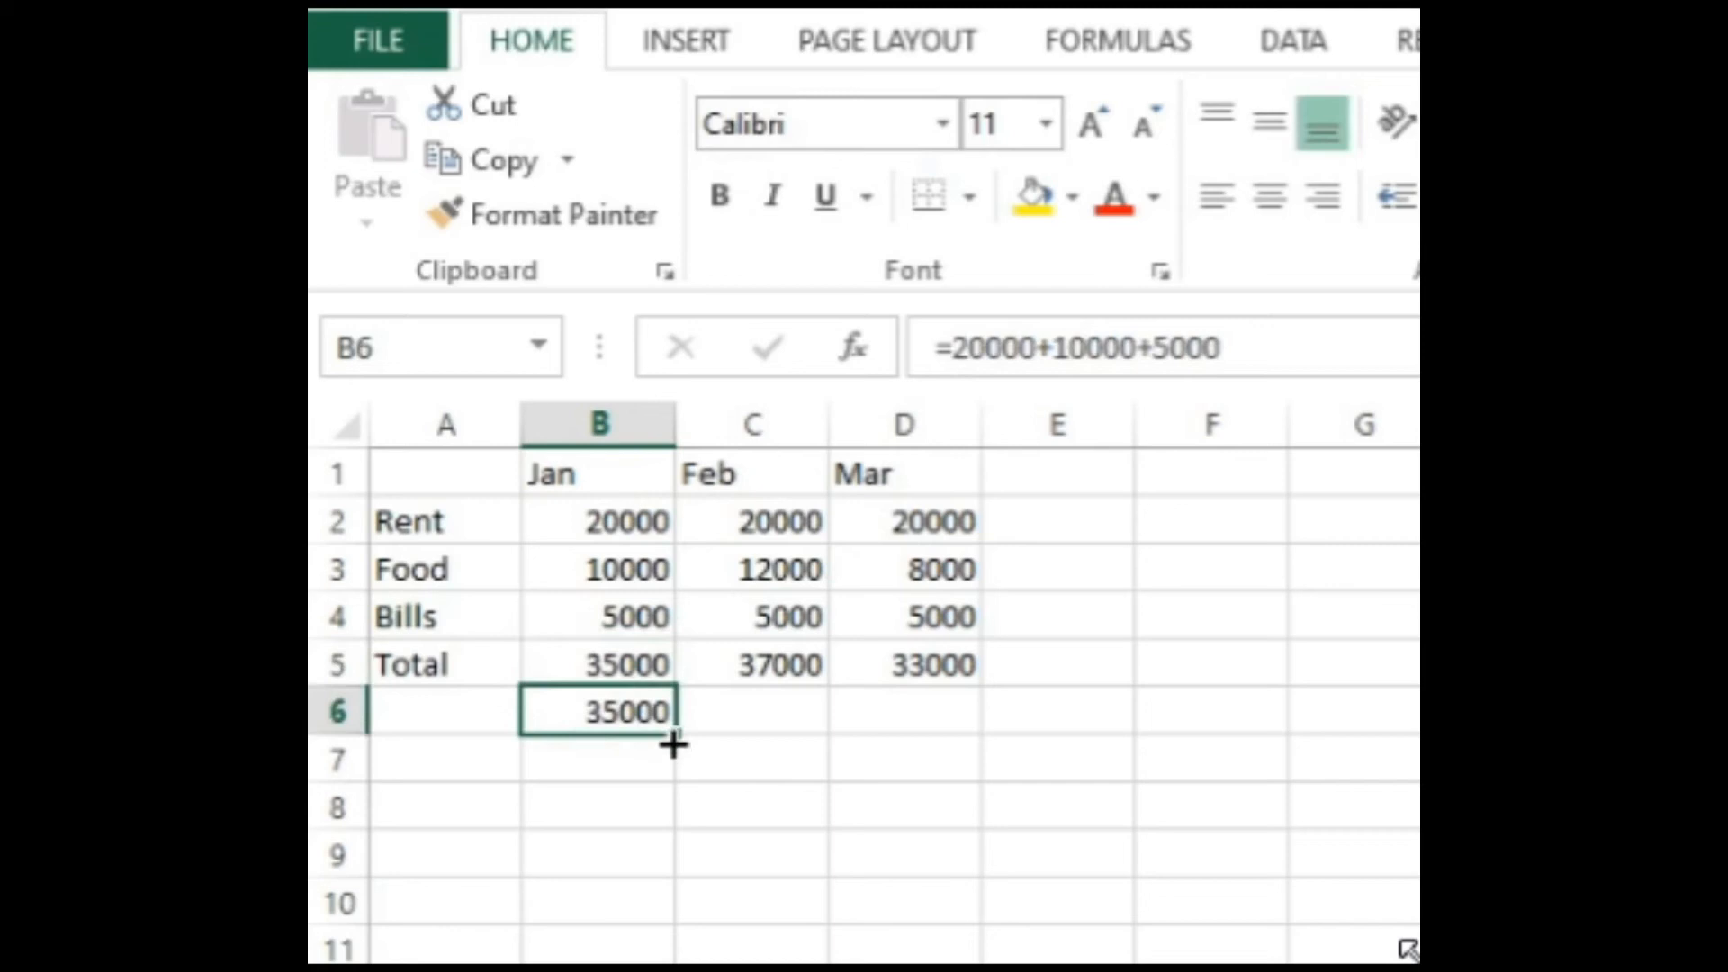
pyautogui.moveTo(671, 741); pyautogui.dragTo(913, 746)
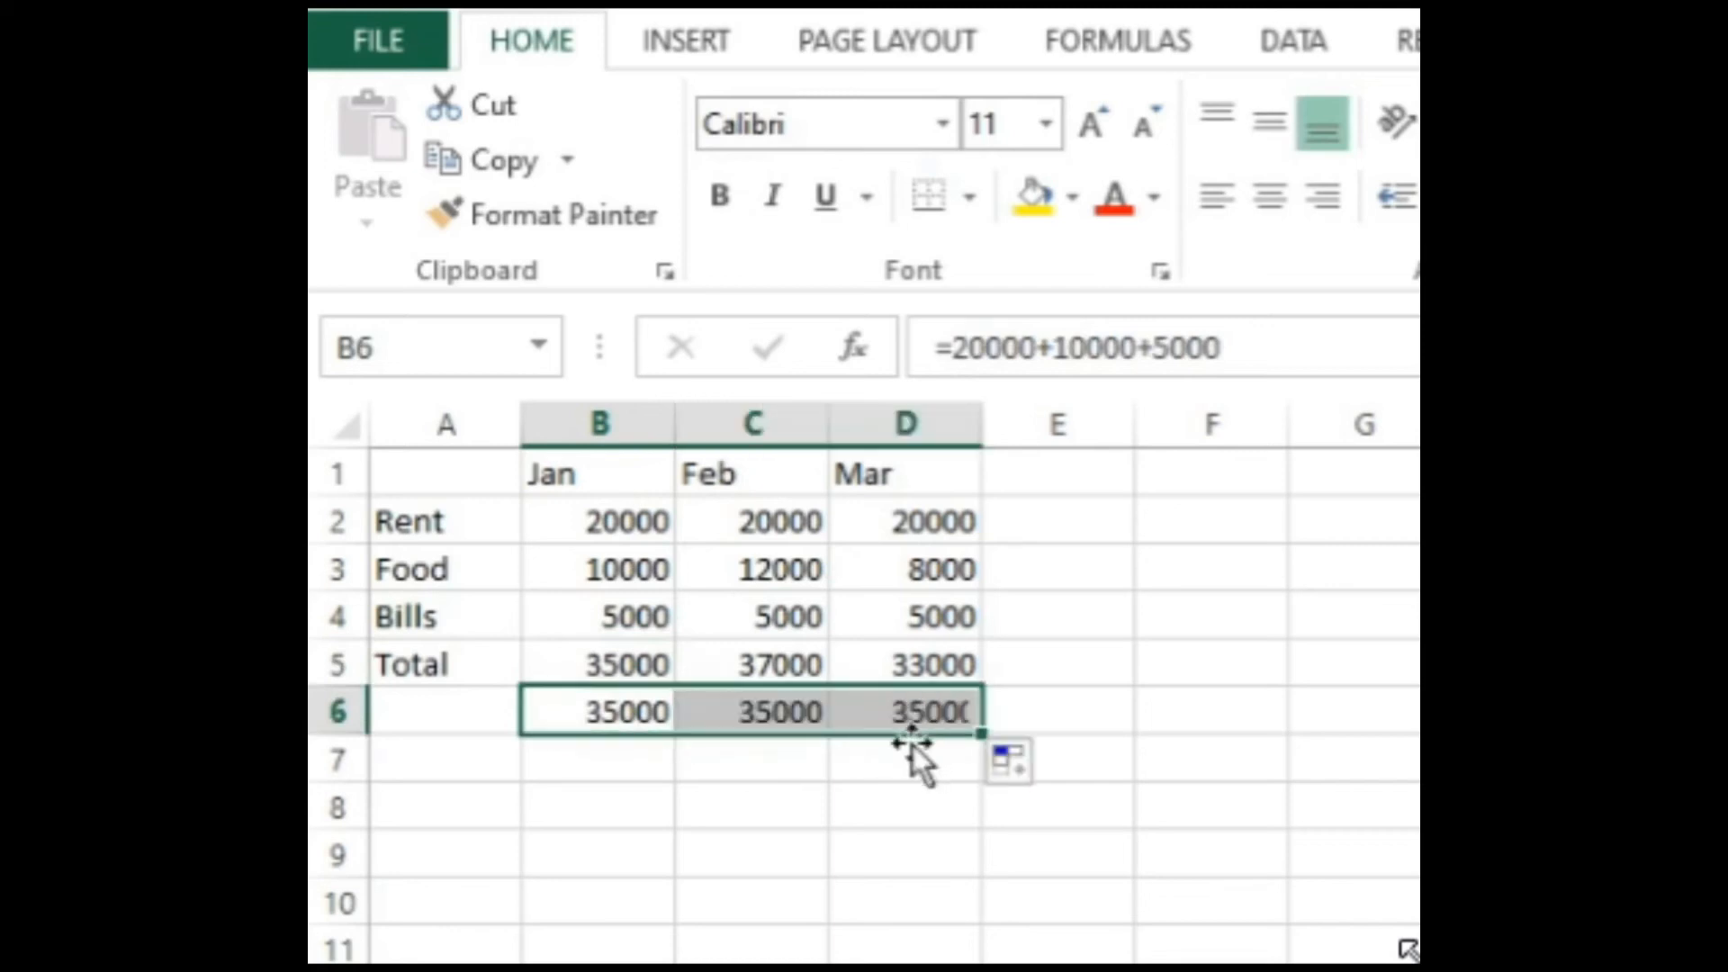
# Step: Clear the copied typed-number formula from cell C6, below the February total
pyautogui.click(770, 736)
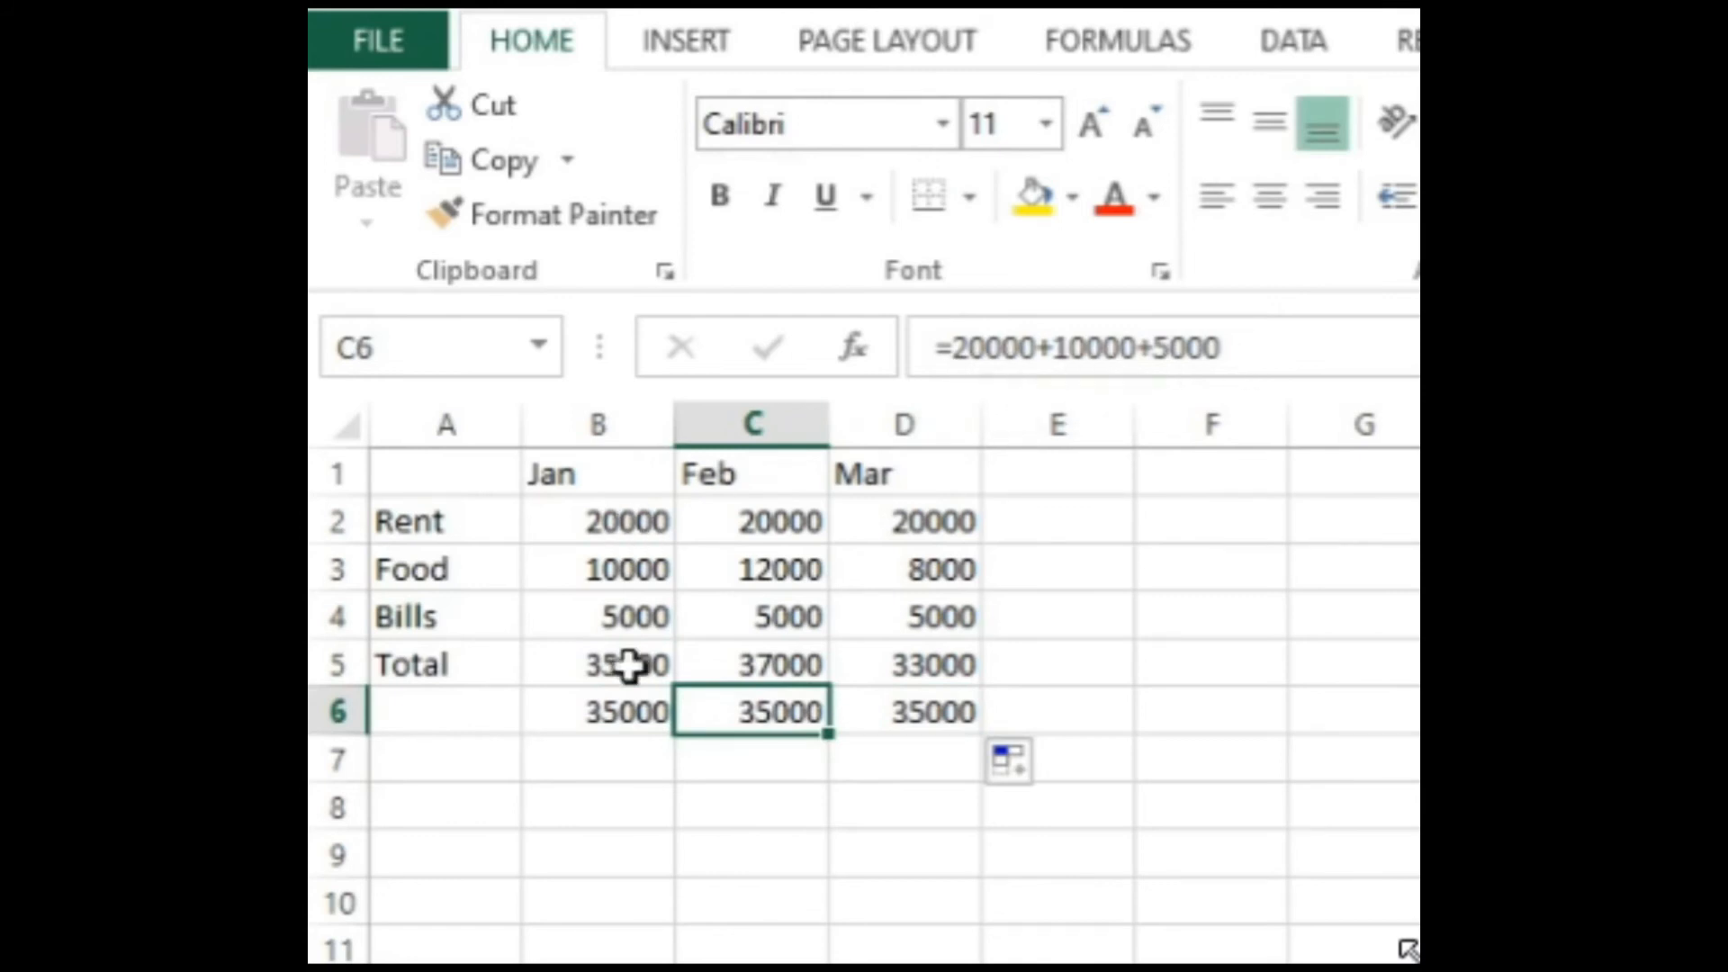
pyautogui.press('Delete')
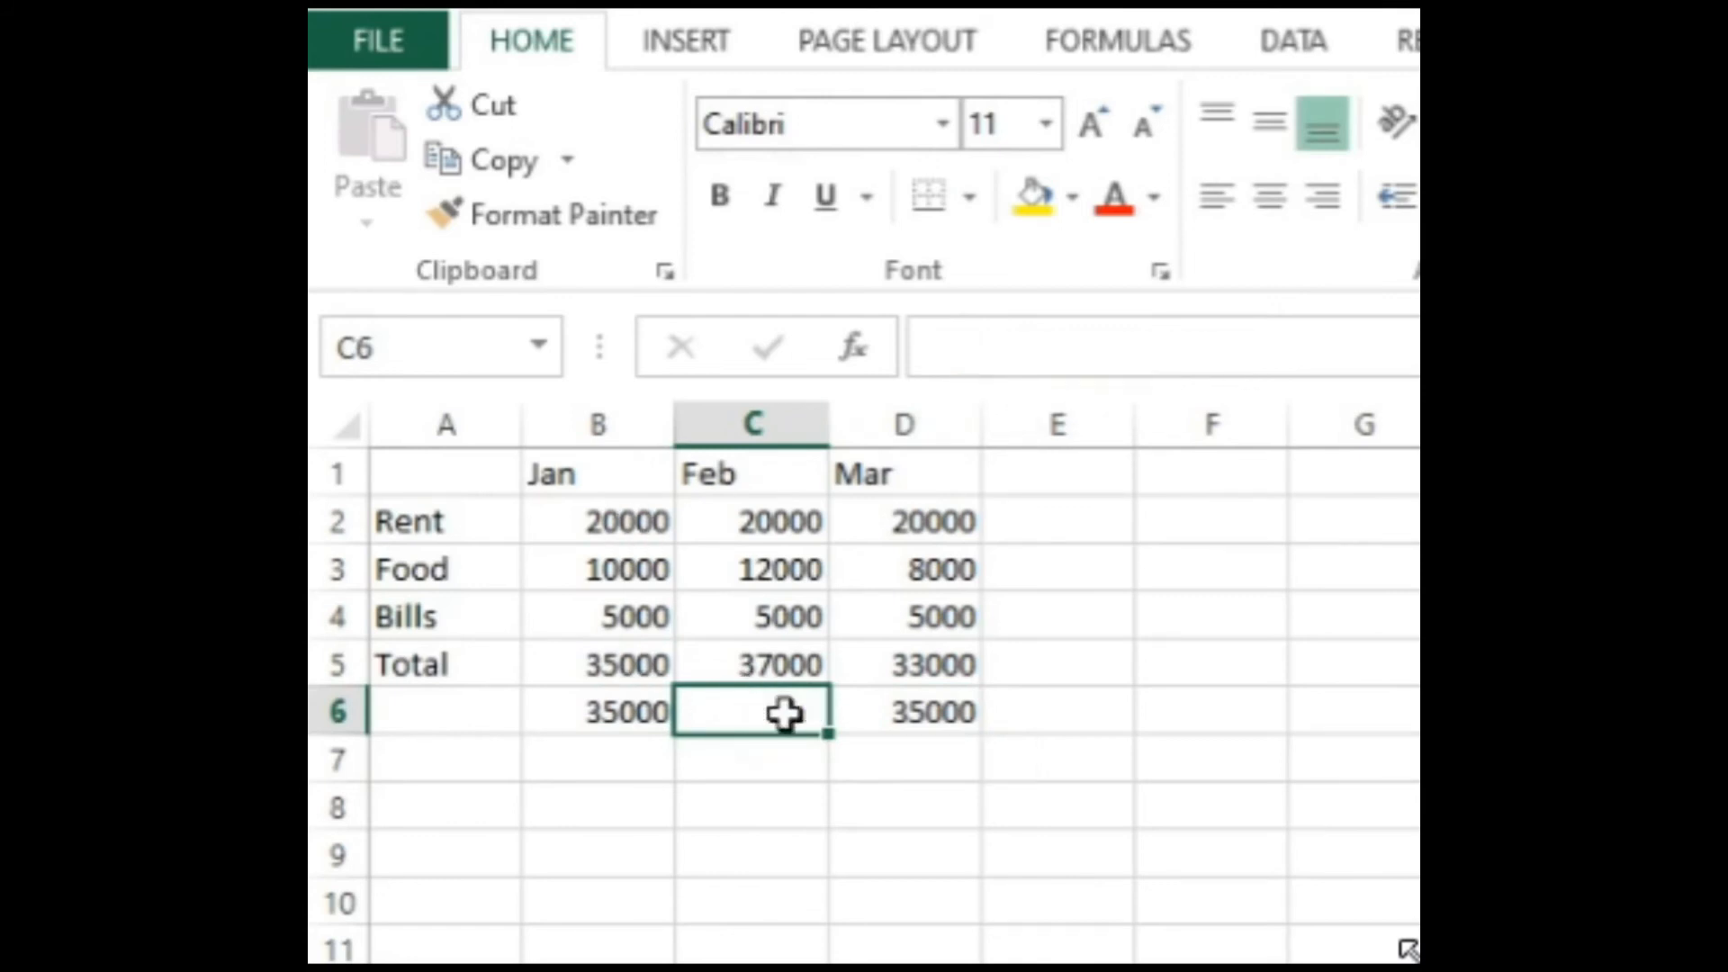
# Step: Clear the remaining typed-number formulas from cells D6 and B6, below the March and January totals
pyautogui.press('Right')
pyautogui.press('Delete')
pyautogui.press('Left')
pyautogui.press('Left')
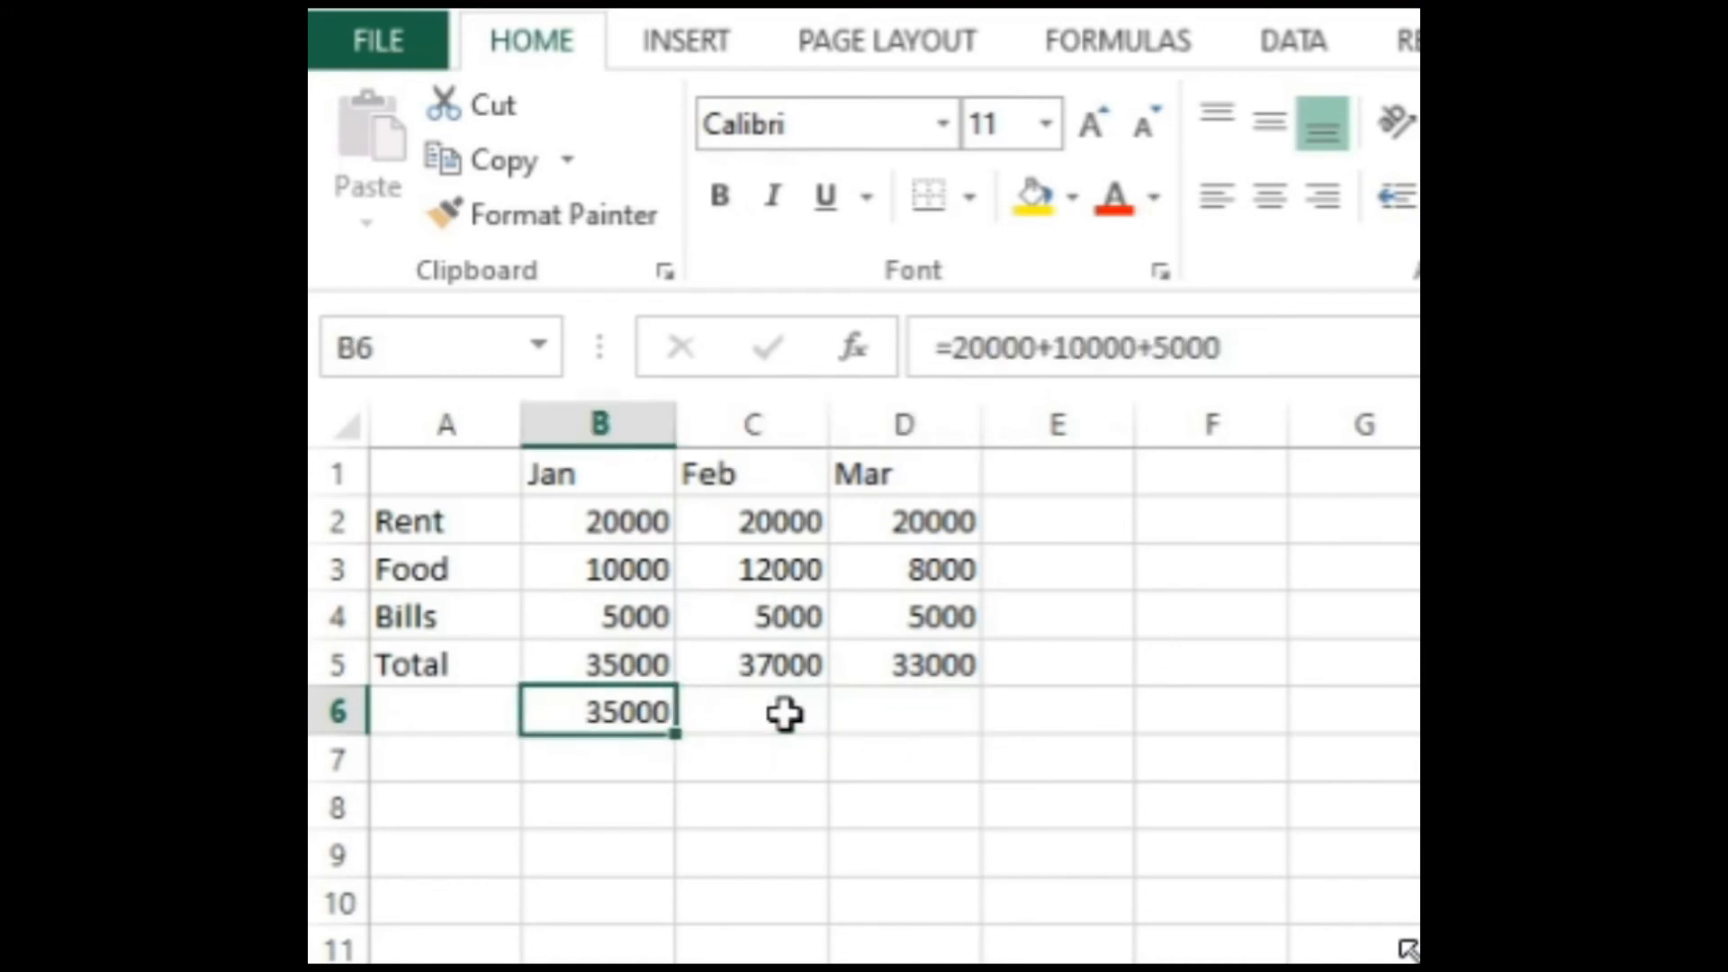
pyautogui.press('Delete')
pyautogui.press('Up')
pyautogui.press('Right')
pyautogui.press('Right')
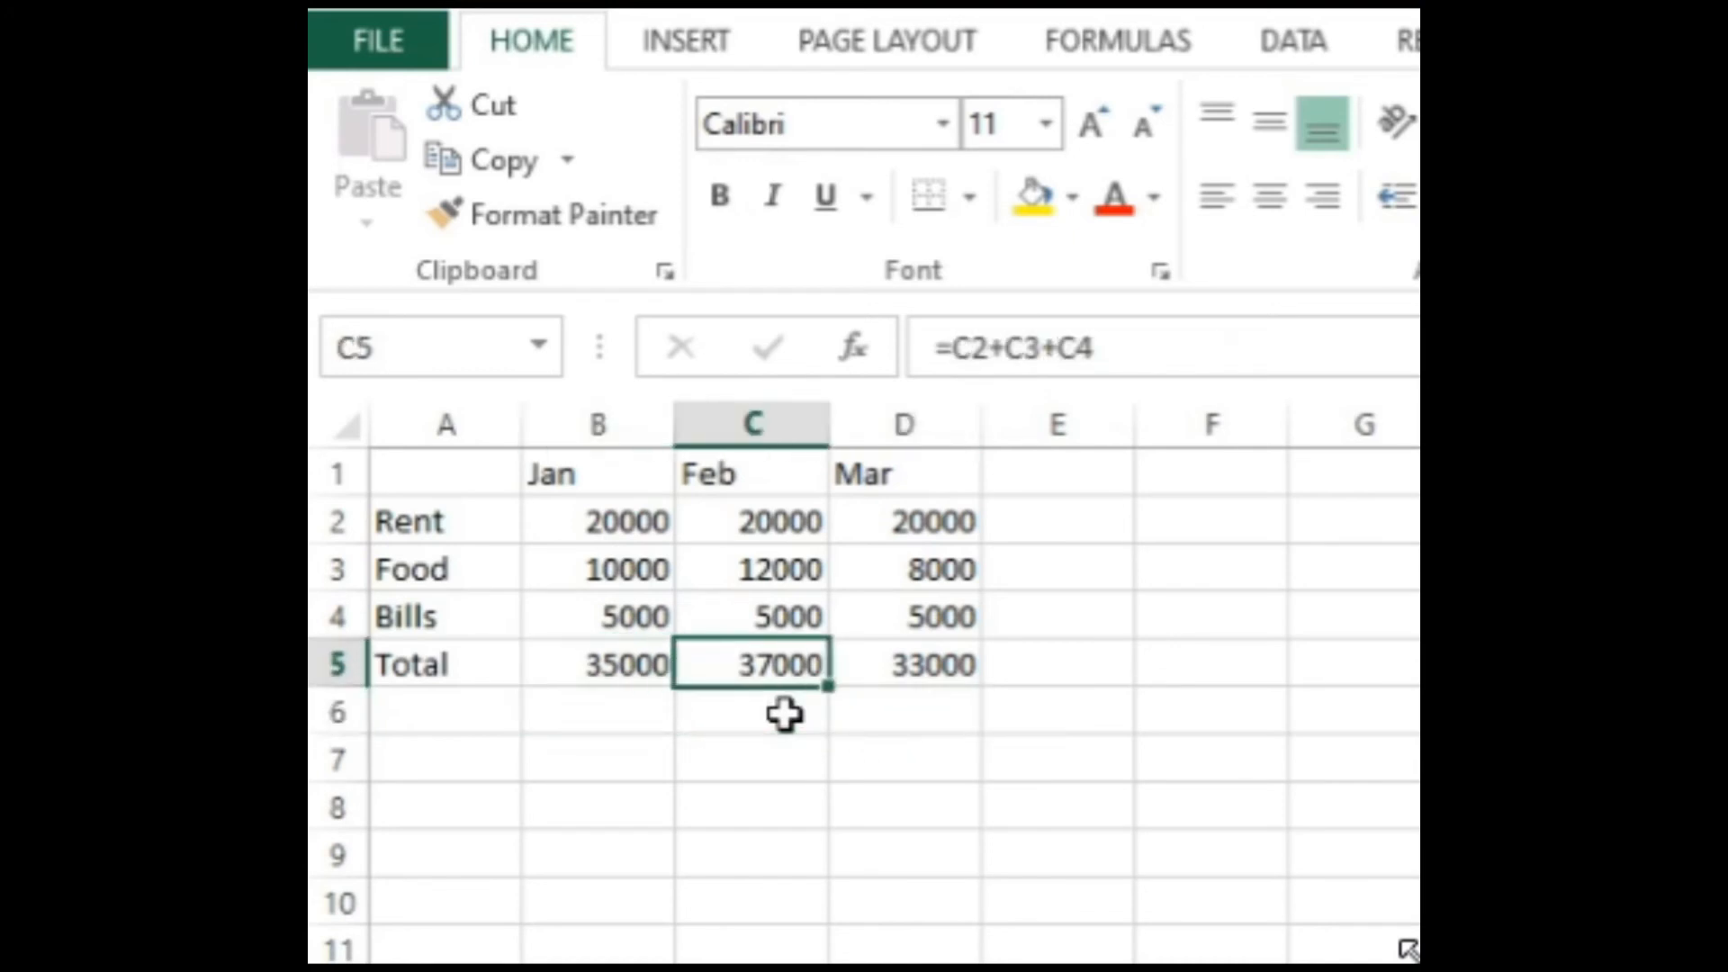
pyautogui.press('Left')
pyautogui.press('Left')
pyautogui.press('Down')
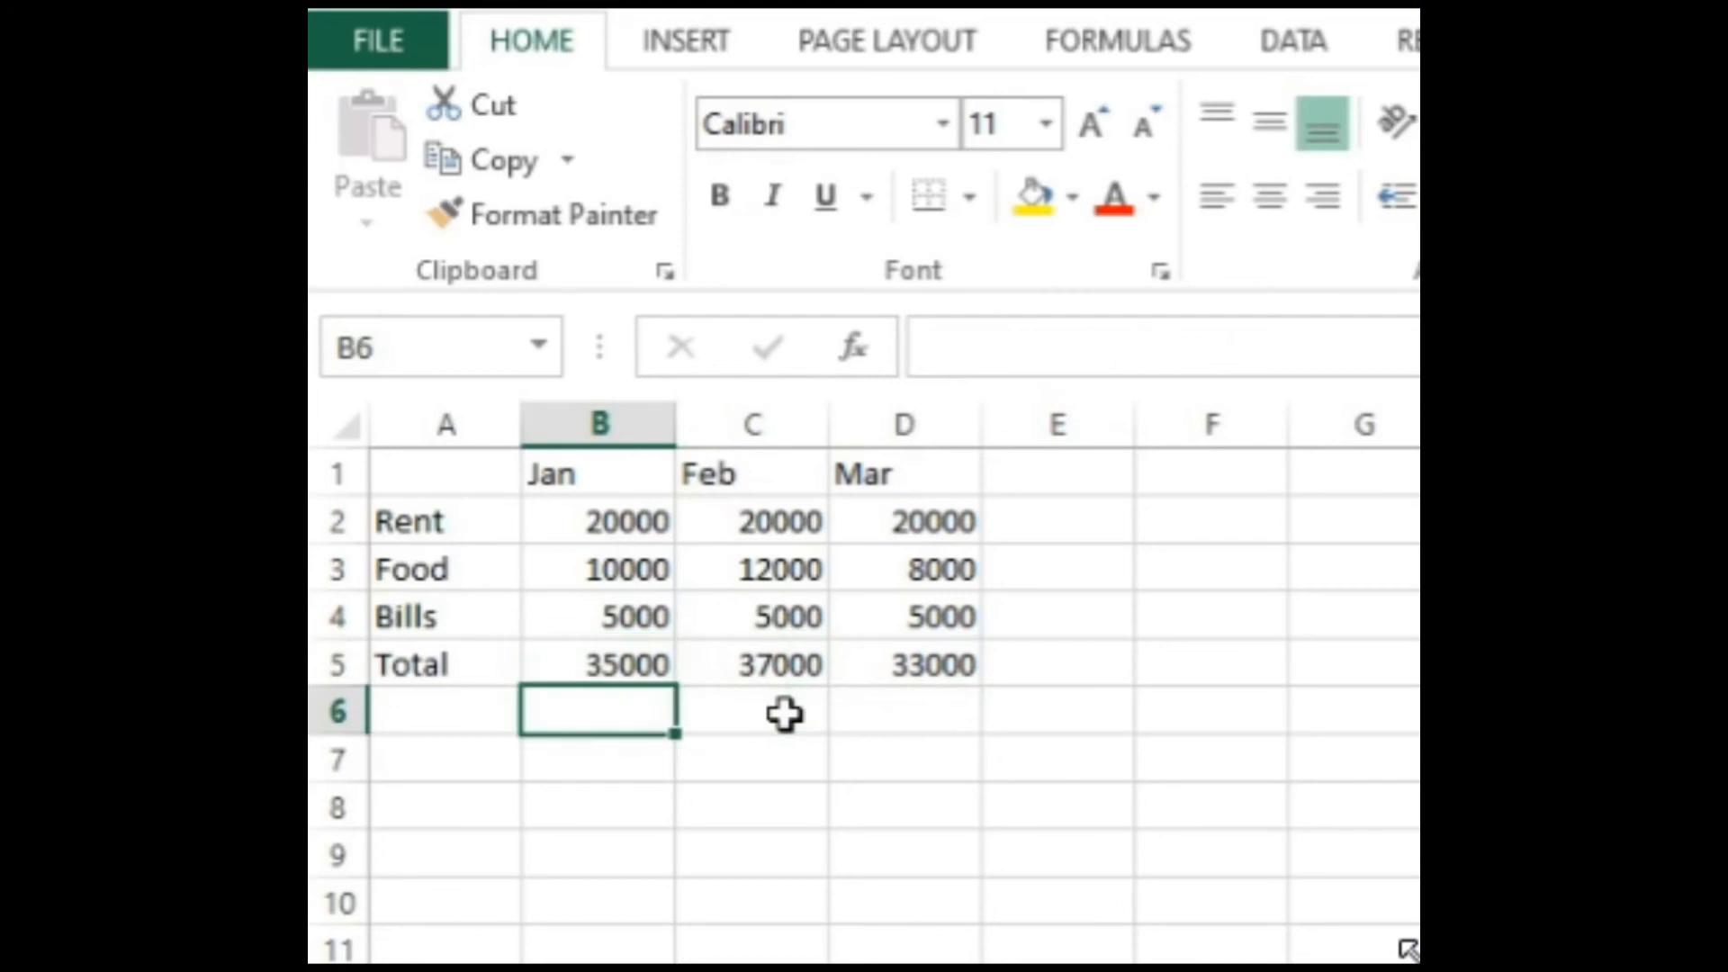
# Step: Add the column header Total in cell E1, beside the Mar header
pyautogui.press('Up')
pyautogui.press('Right')
pyautogui.press('Right')
pyautogui.press('Right')
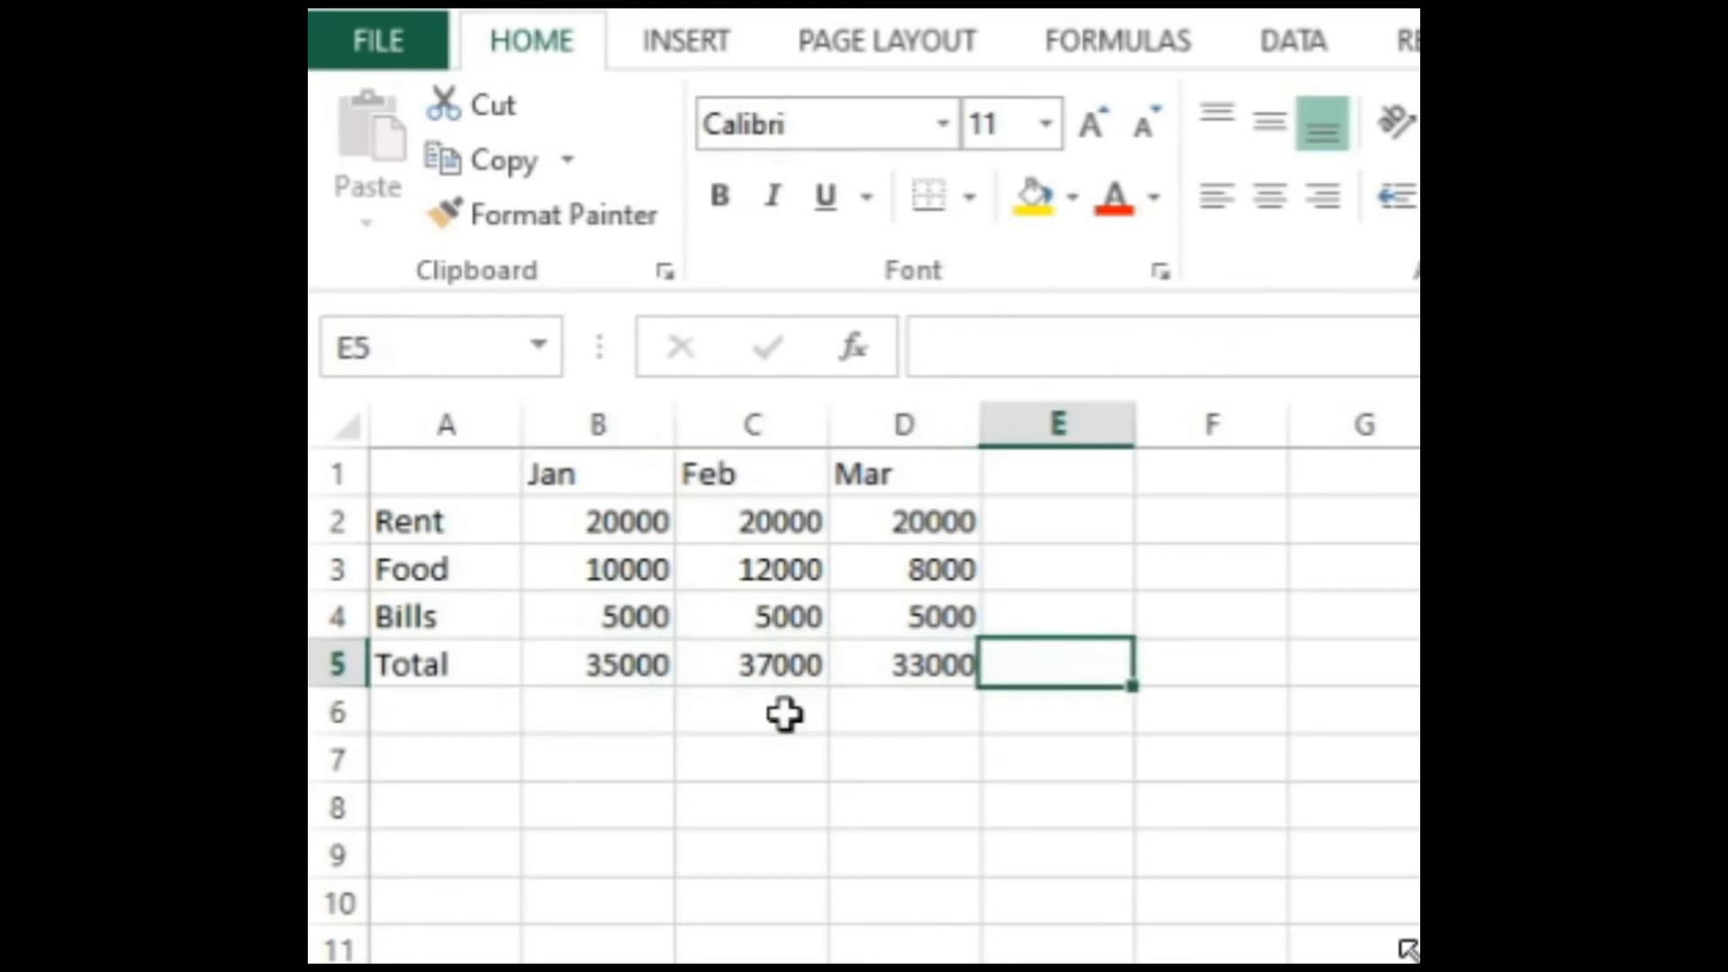
pyautogui.press('Up')
pyautogui.press('Up')
pyautogui.press('Up')
pyautogui.press('Up')
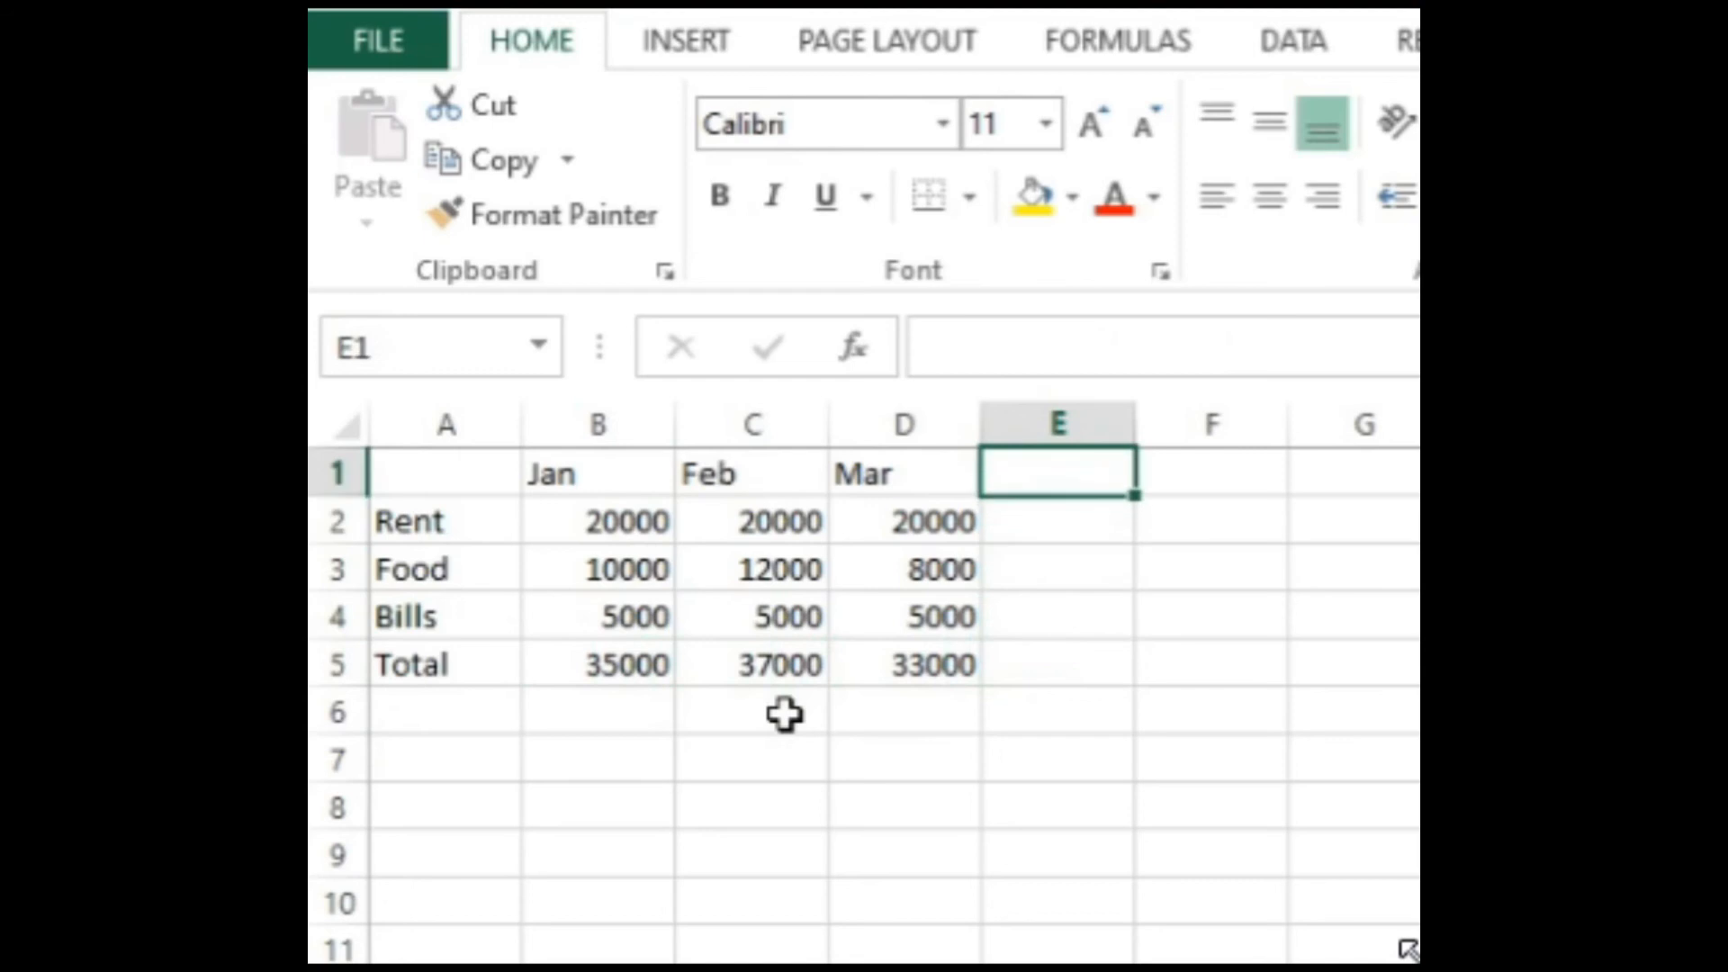
pyautogui.write('Total')
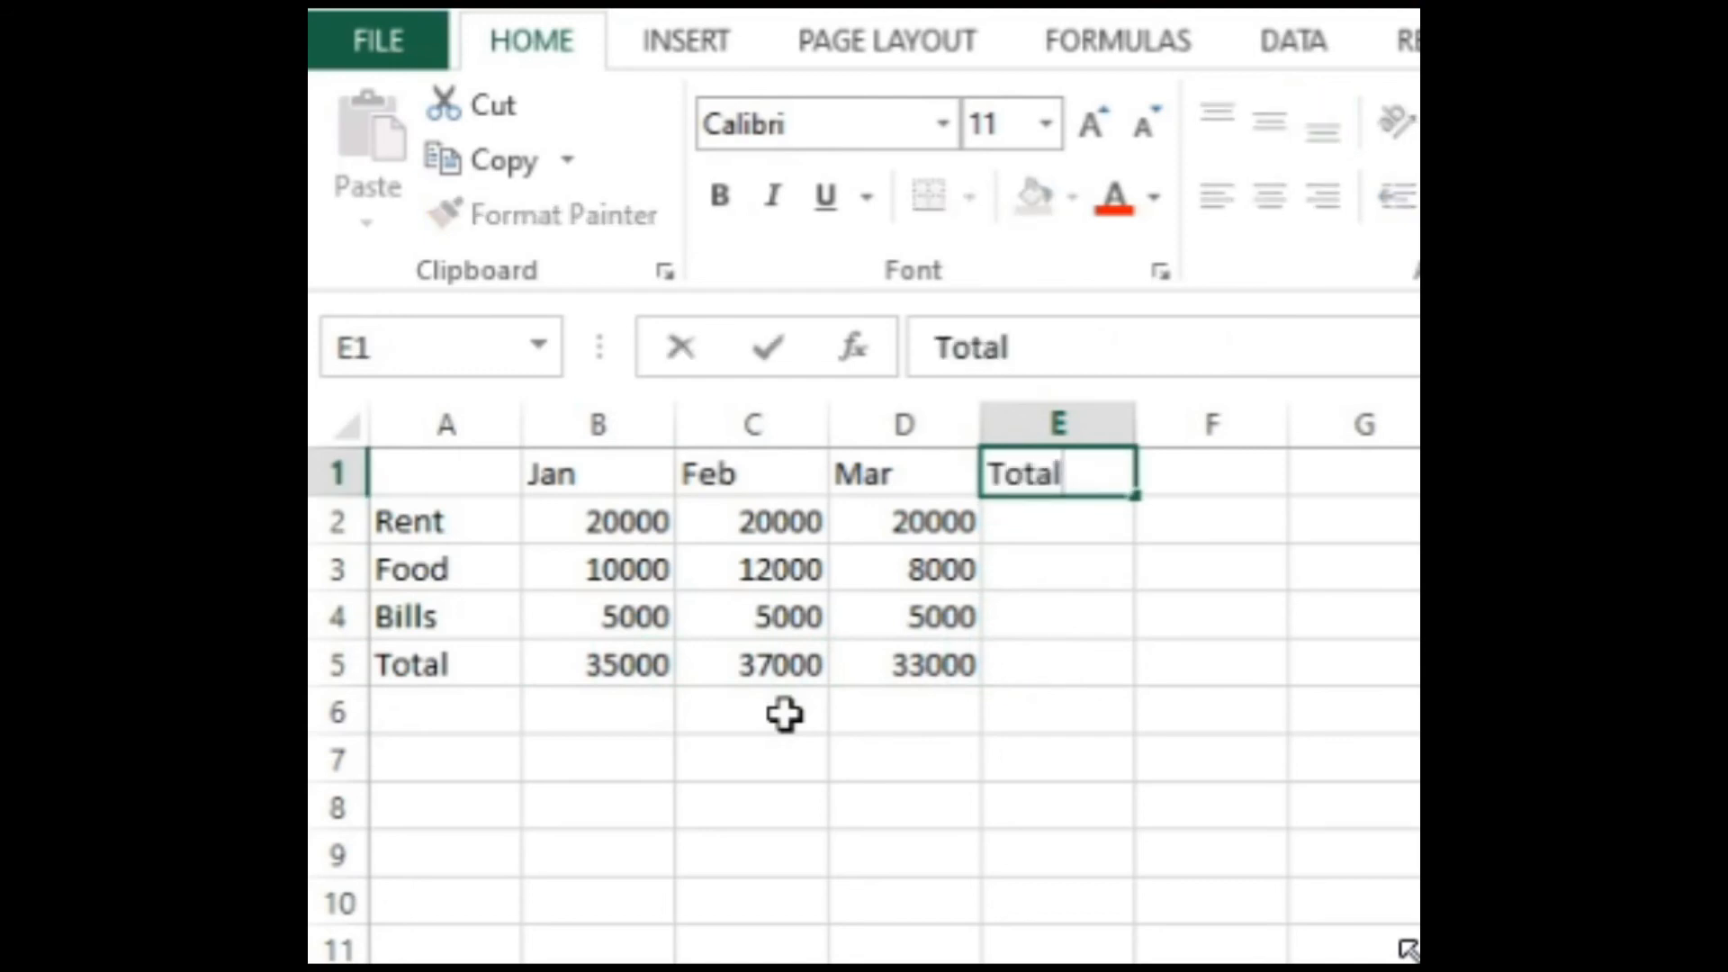
pyautogui.press('Return')
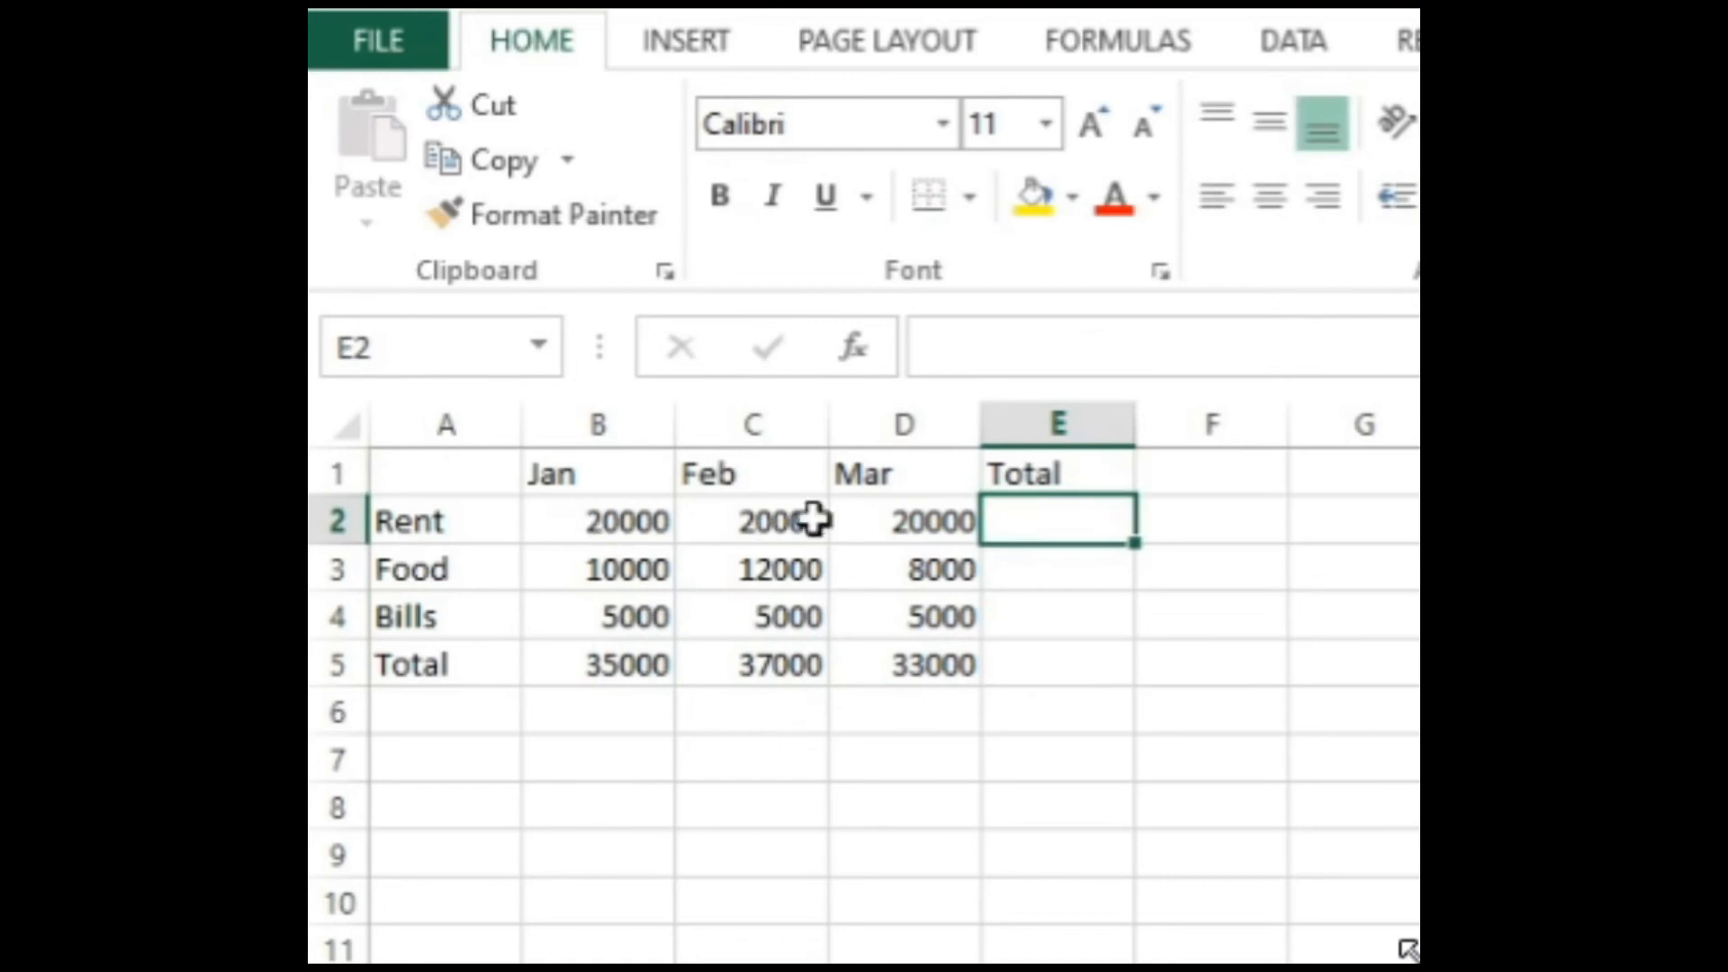
# Step: Total the January to March rent in cell E2 using AutoSum, with the formula =SUM(B2:D2)
pyautogui.click(885, 520)
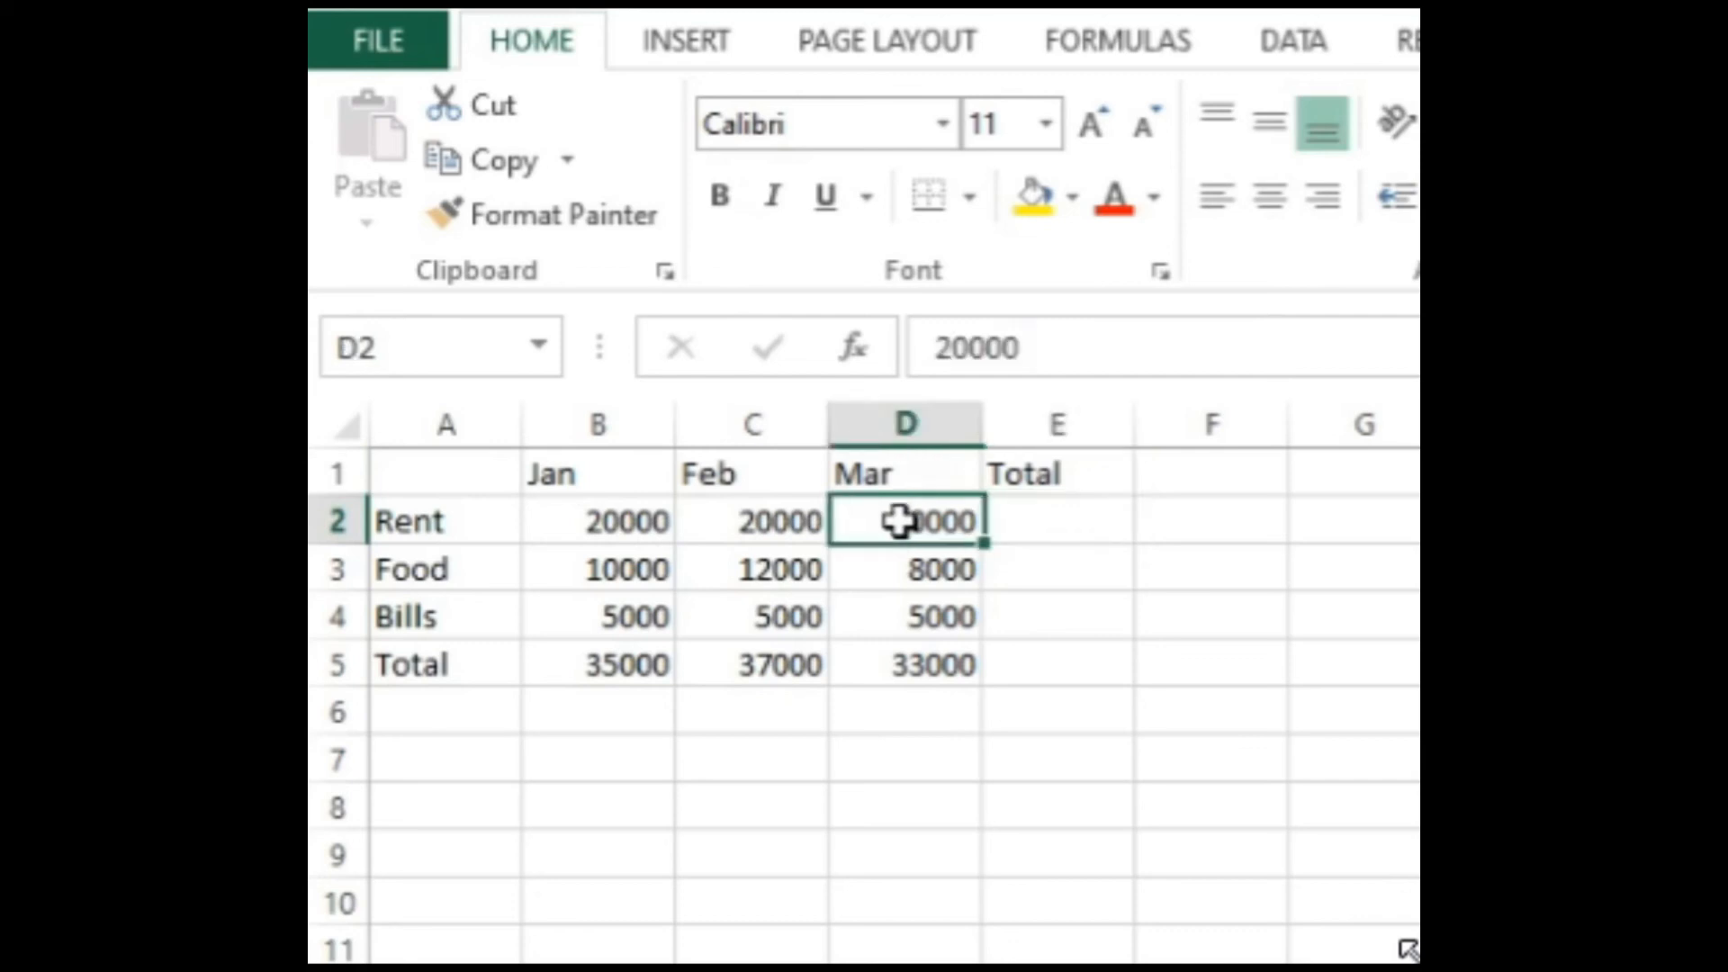
pyautogui.click(1019, 536)
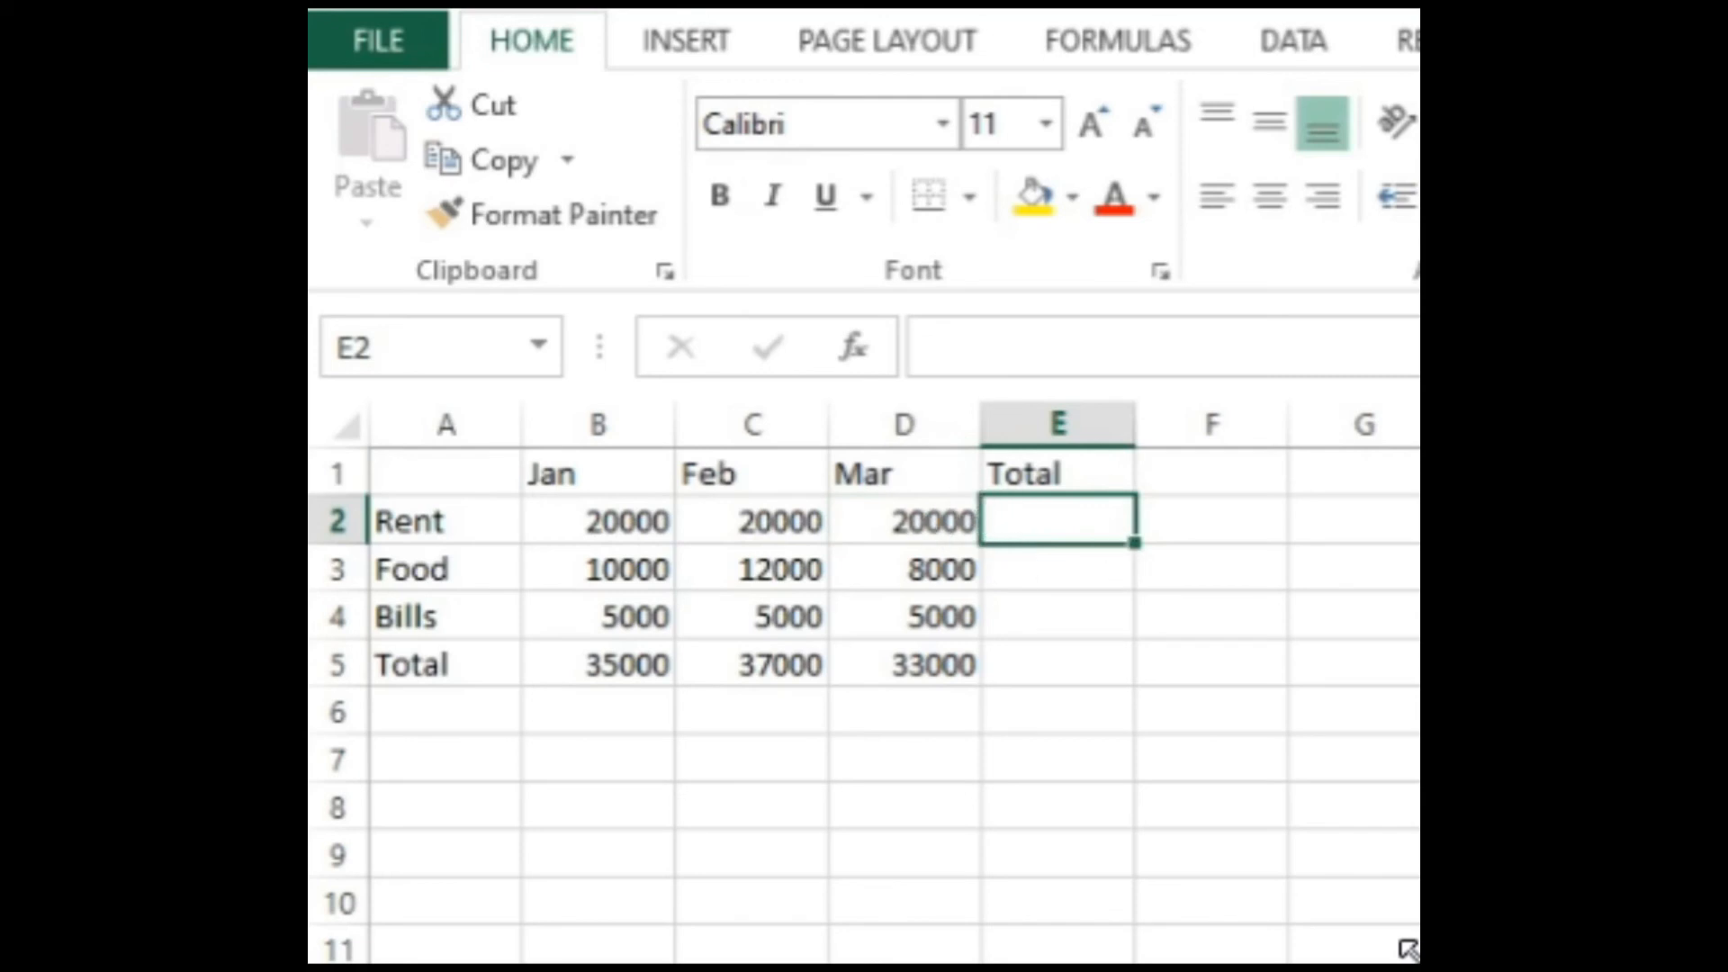
pyautogui.click(1107, 43)
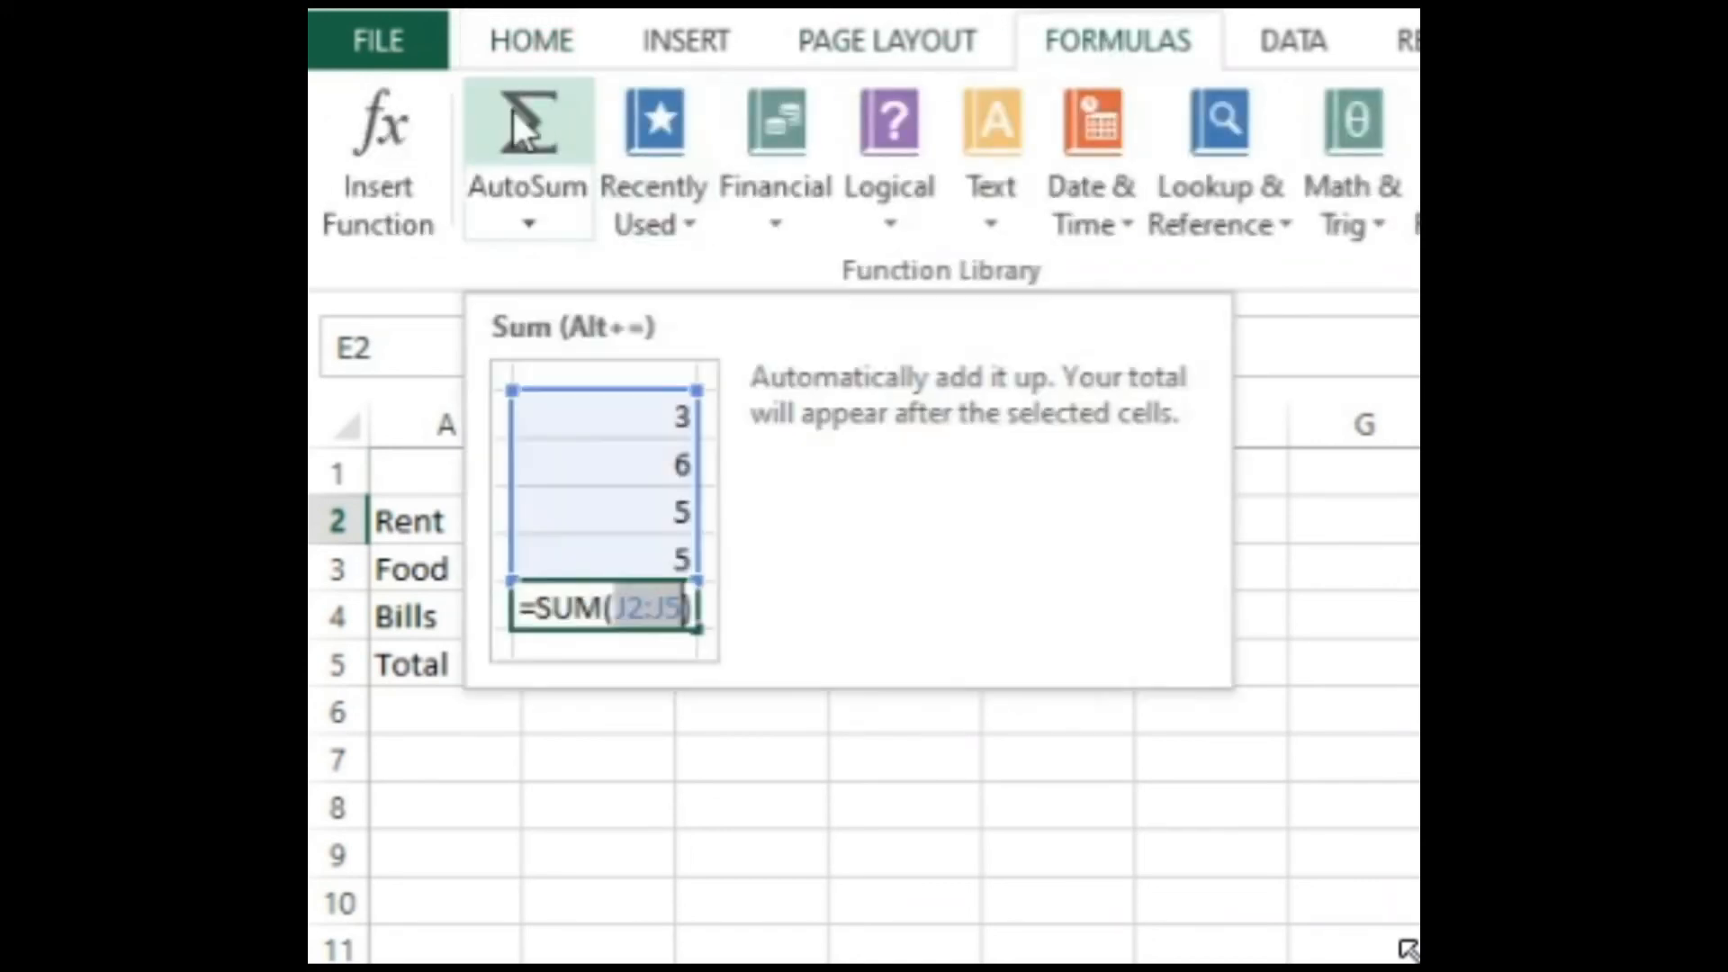
pyautogui.click(528, 115)
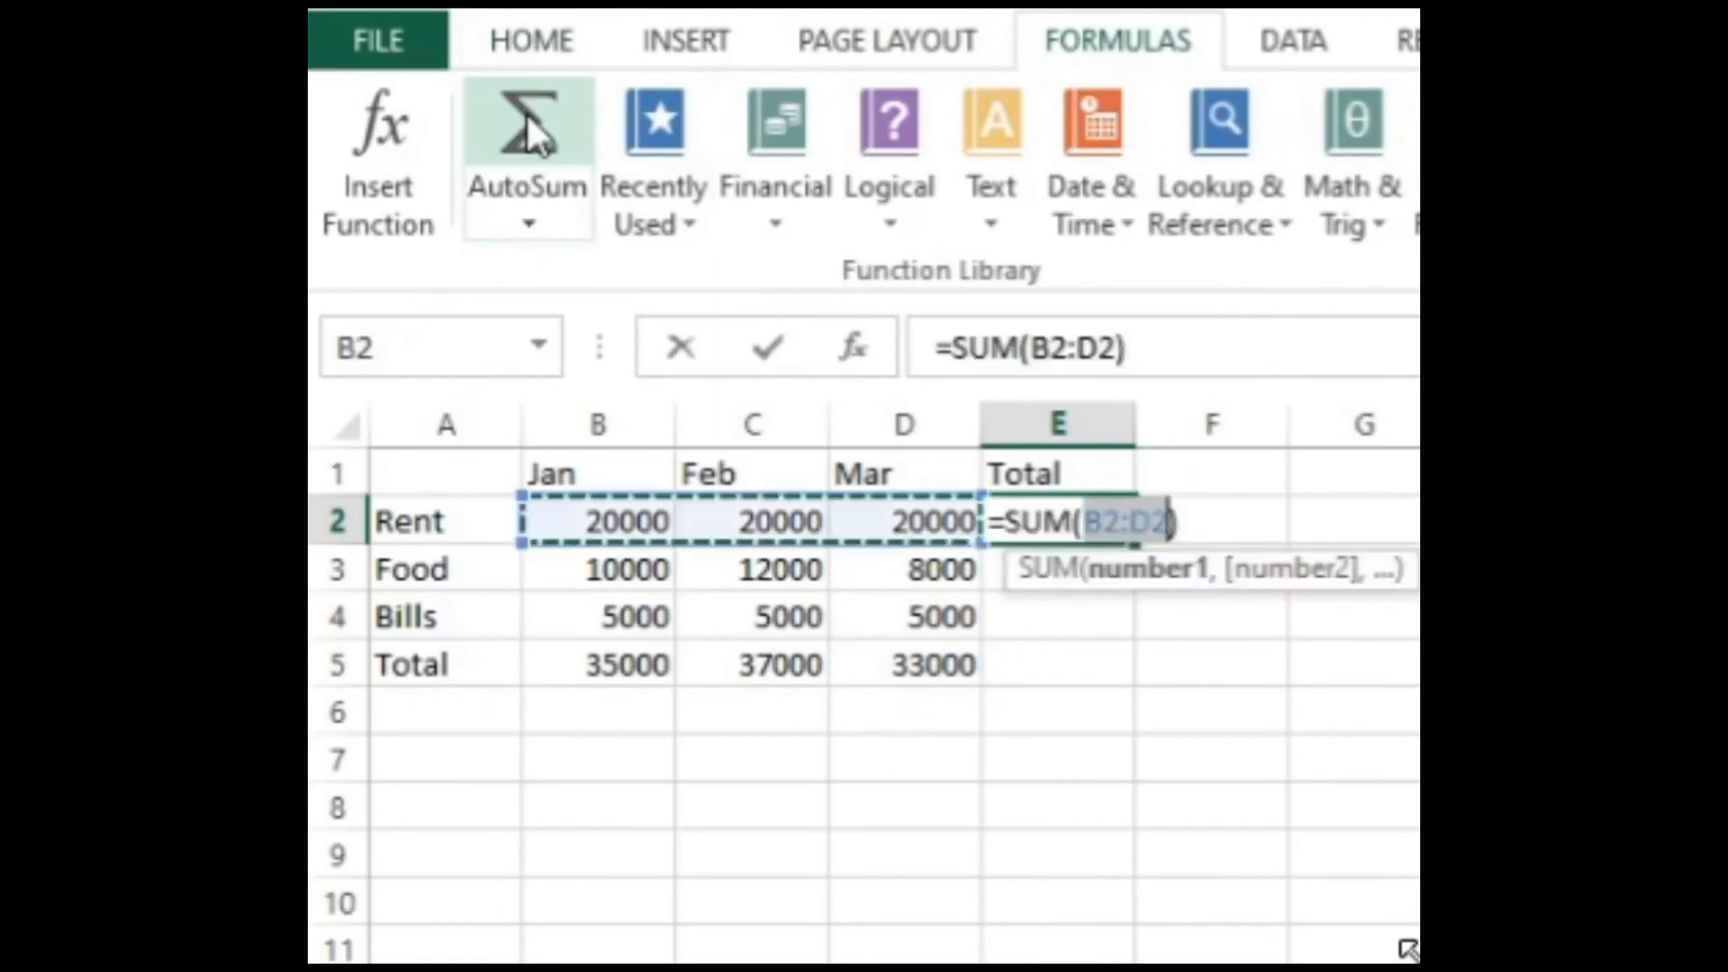
pyautogui.press('Return')
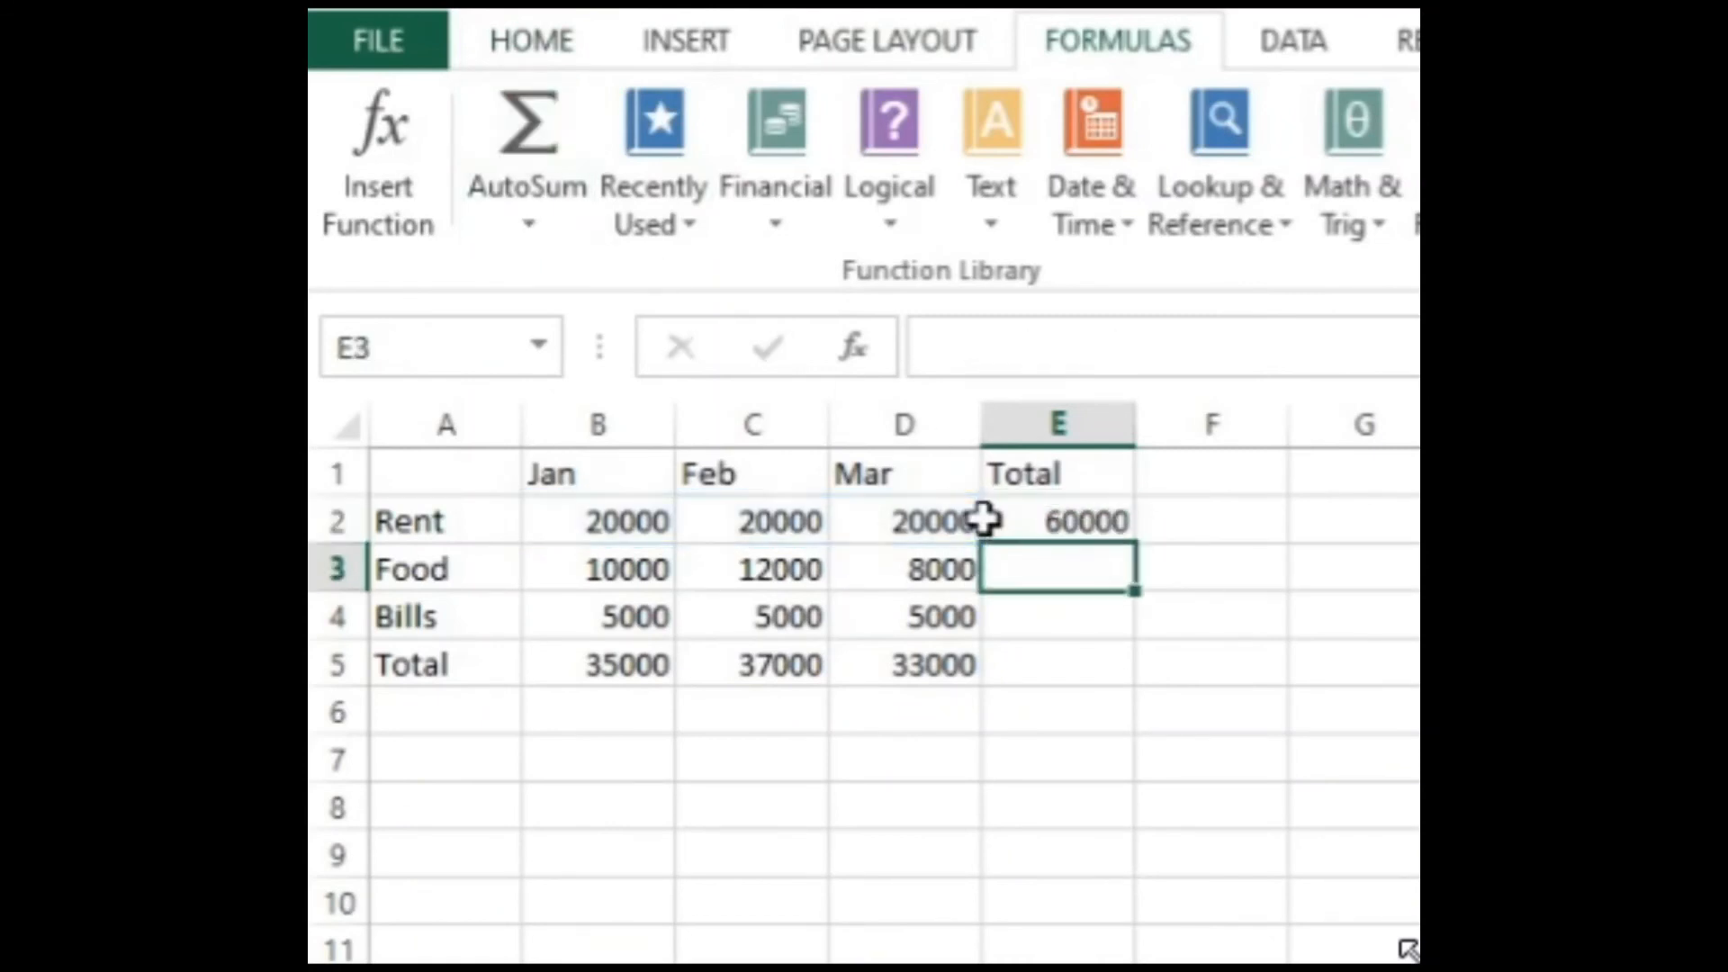
# Step: Fill the SUM formula from E2 down to E5 to total the Food, Bills and Total rows
pyautogui.click(1058, 533)
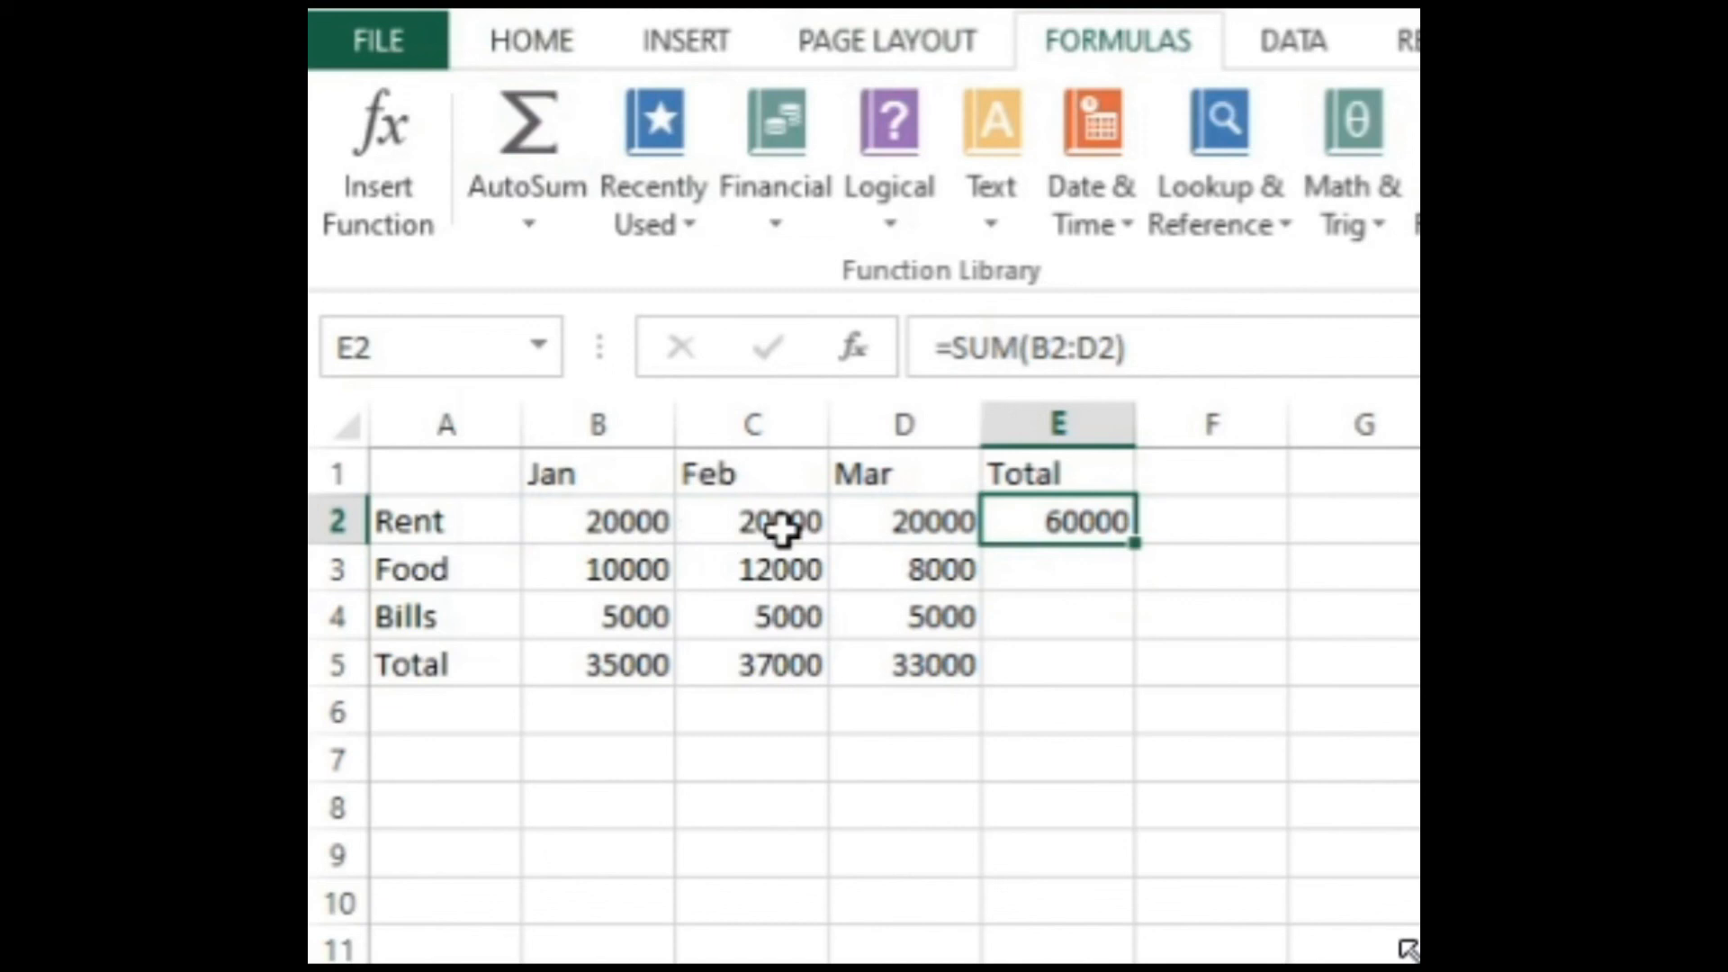
pyautogui.click(1064, 570)
pyautogui.click(1089, 526)
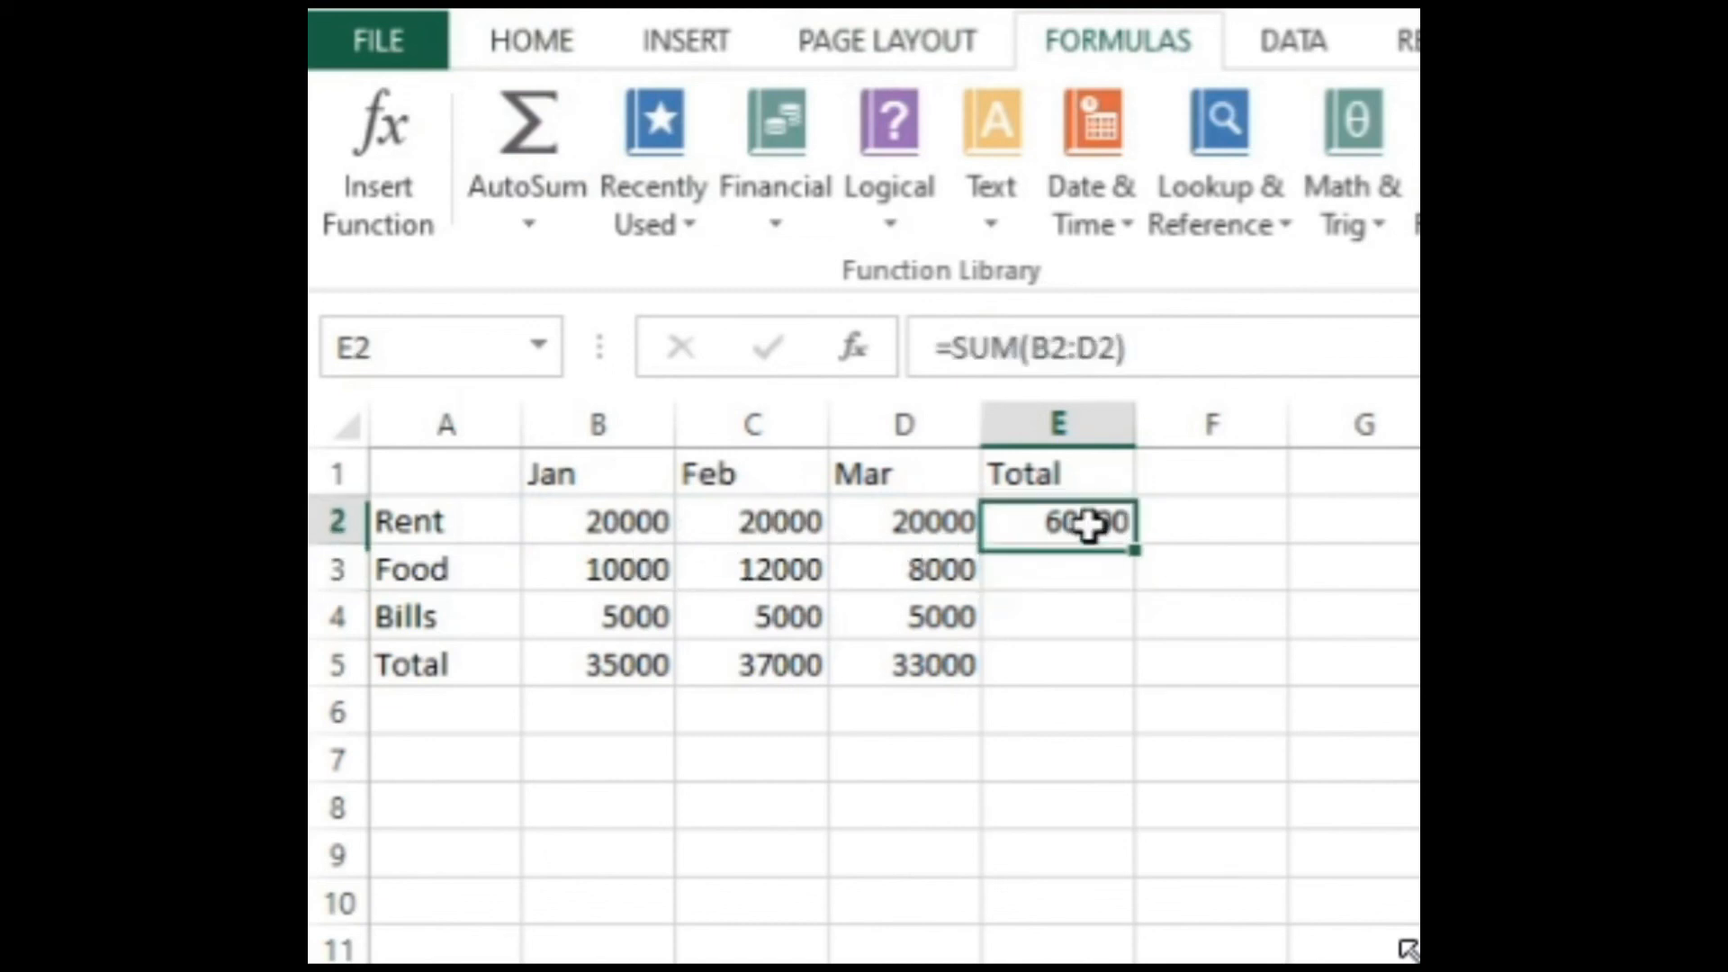
pyautogui.moveTo(1134, 548); pyautogui.dragTo(1143, 683)
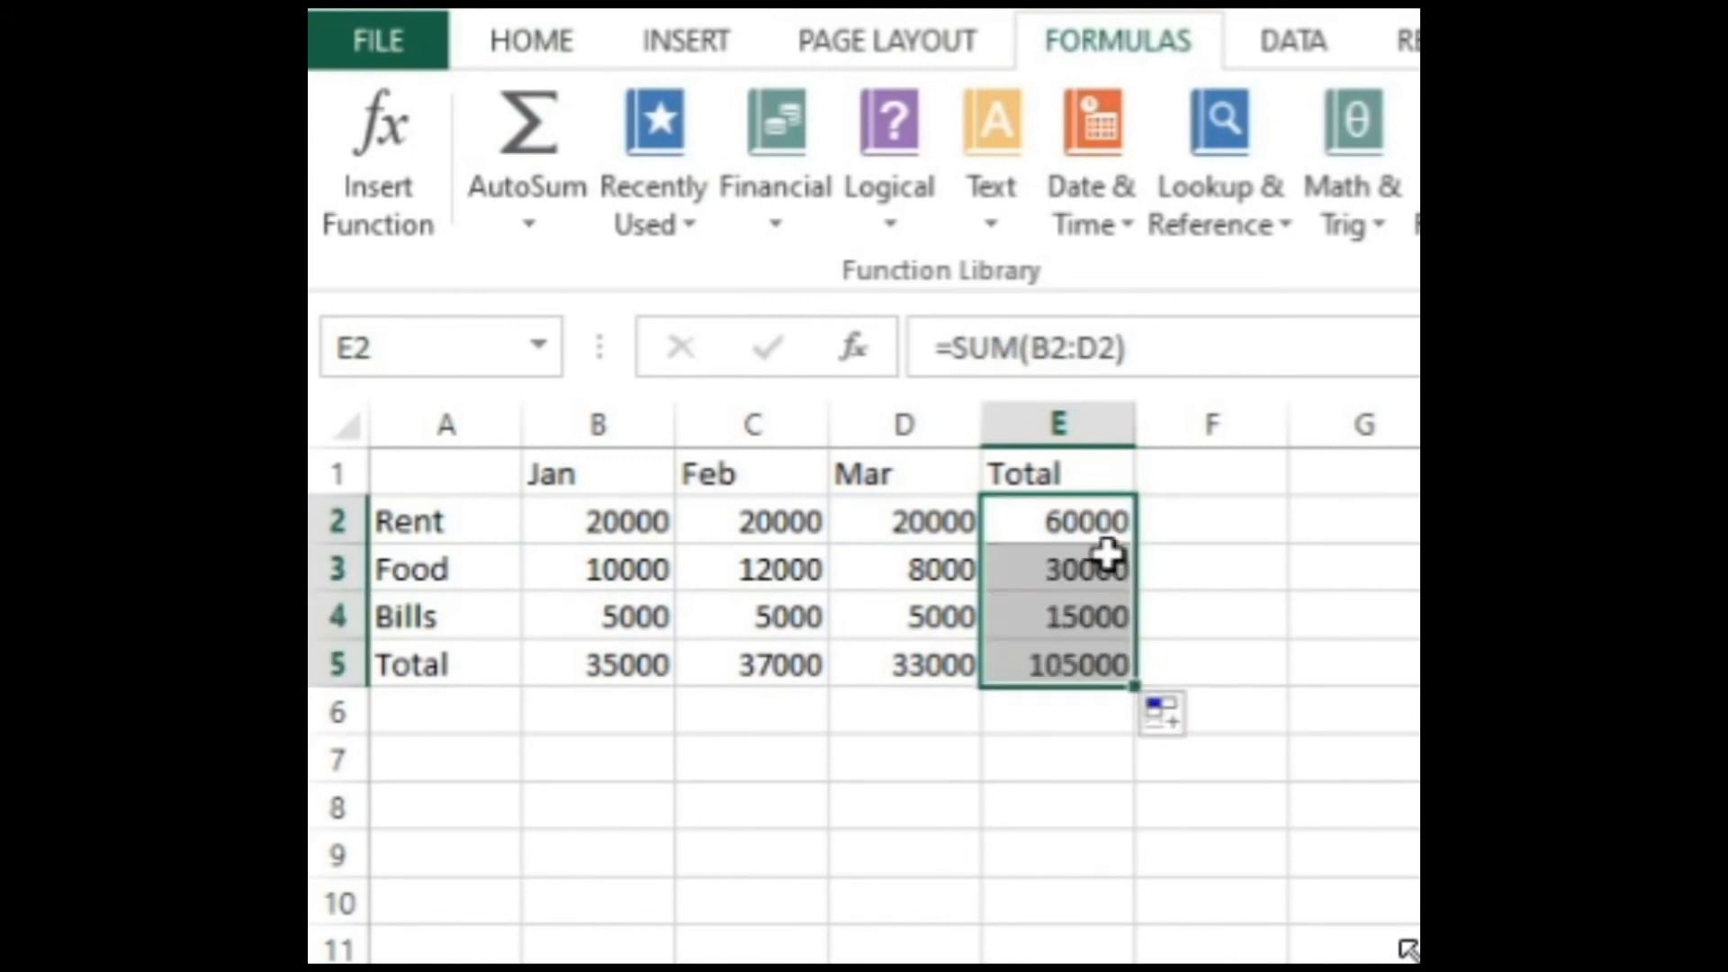
pyautogui.click(1090, 803)
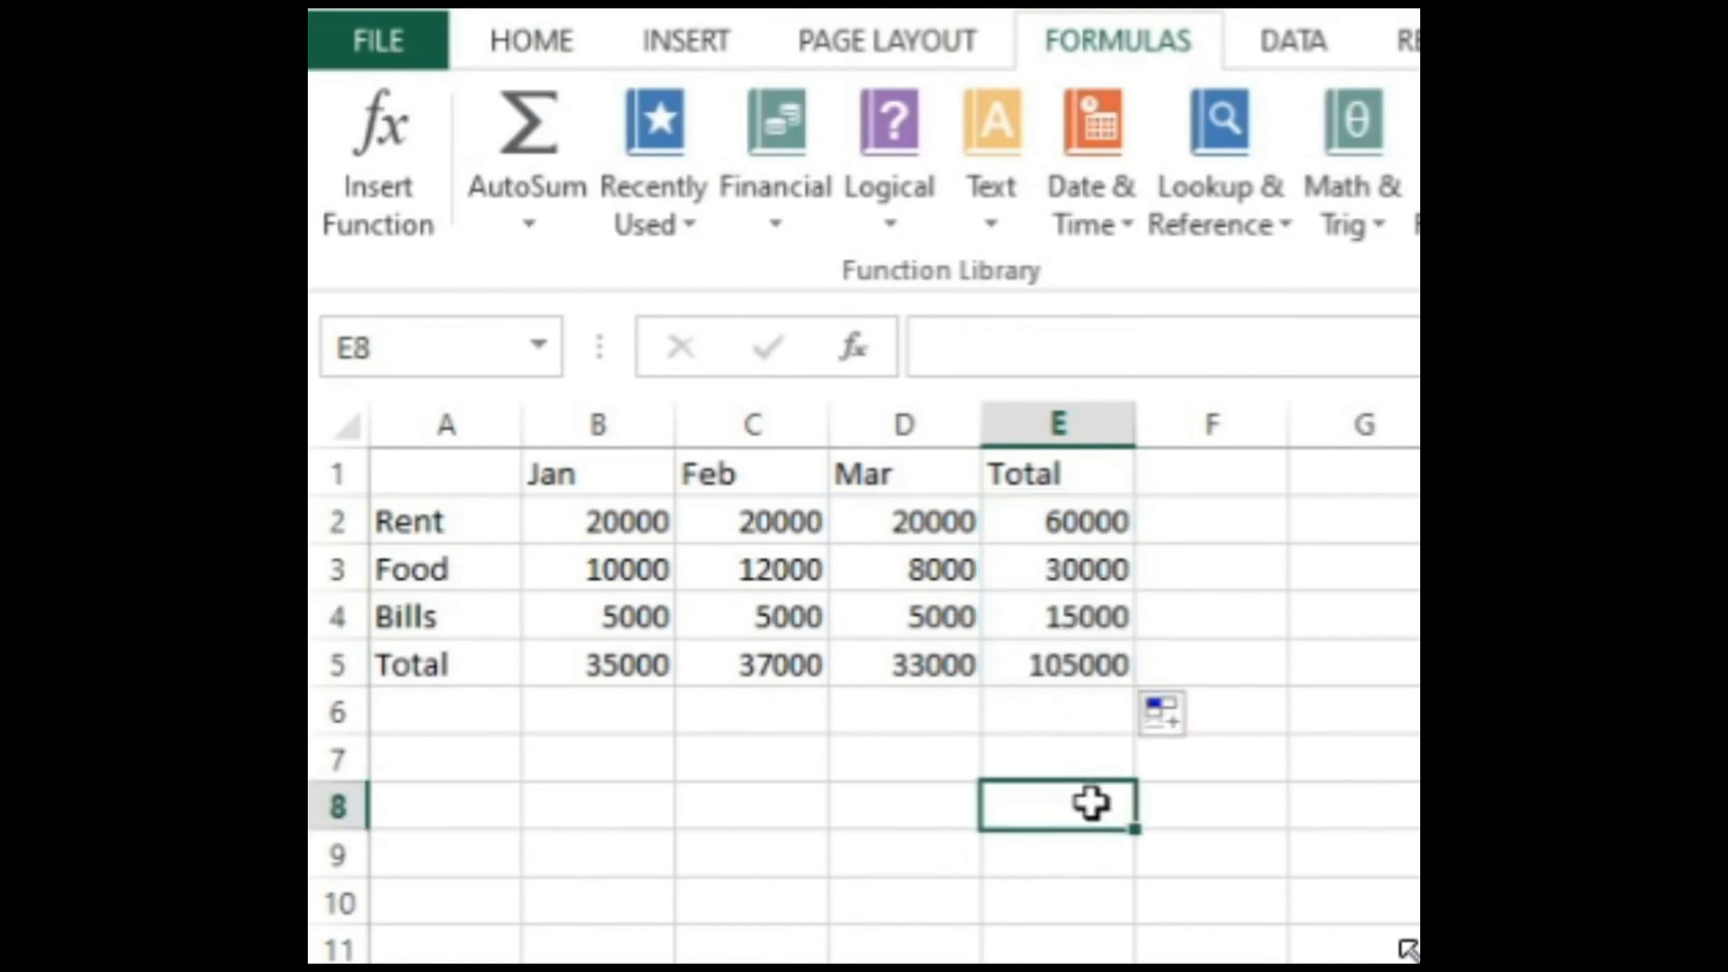